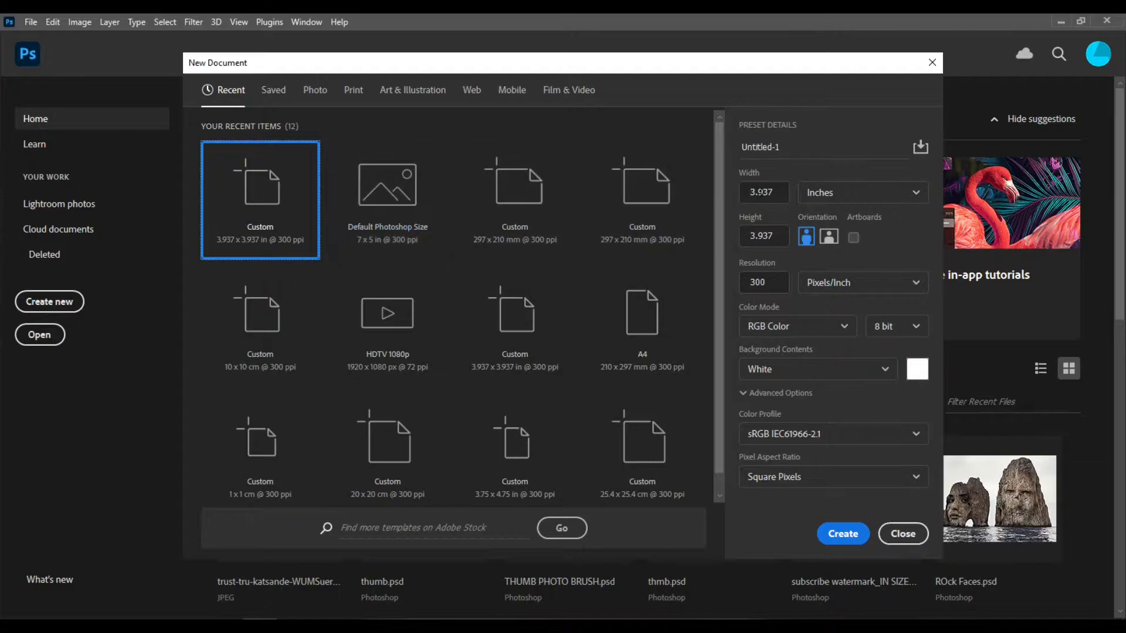
Create a new 3.937 × 3.937 inch document at 300 pixels/inch with RGB color and a white background
{"action": "left_click", "coordinate": [821, 191]}
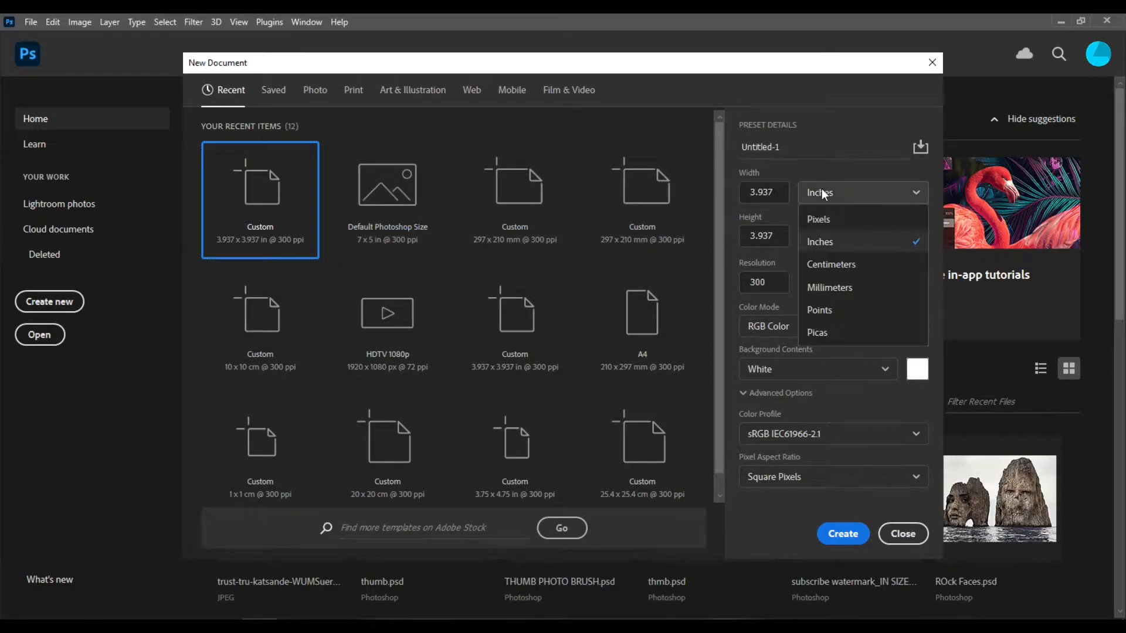
{"action": "left_click", "coordinate": [840, 264]}
{"action": "key", "text": "Tab"}
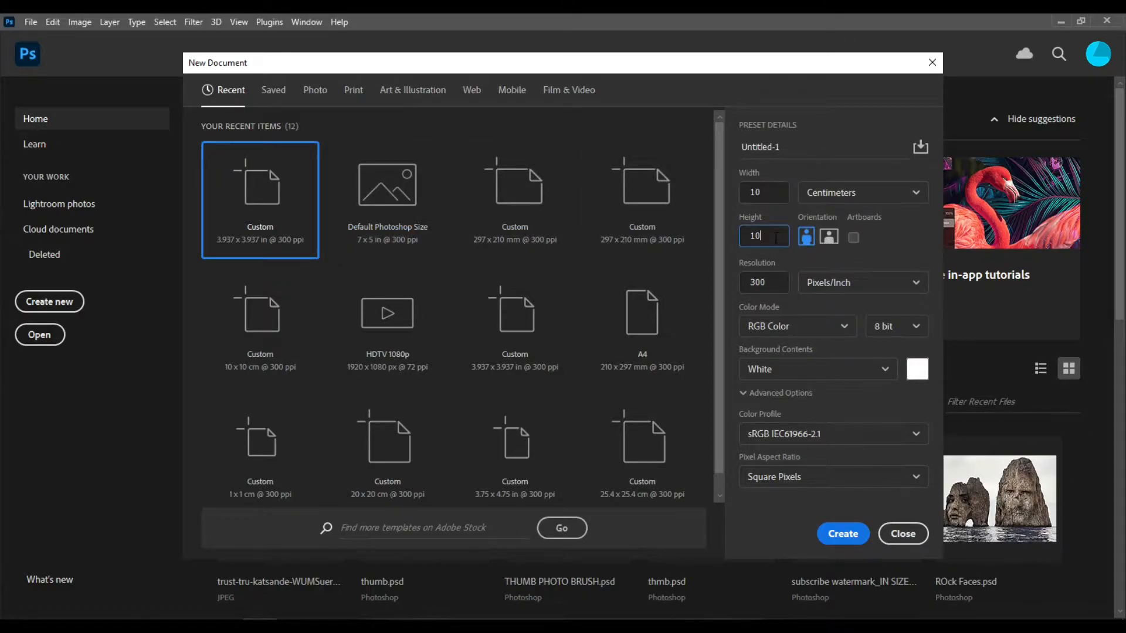
{"action": "left_click", "coordinate": [891, 194]}
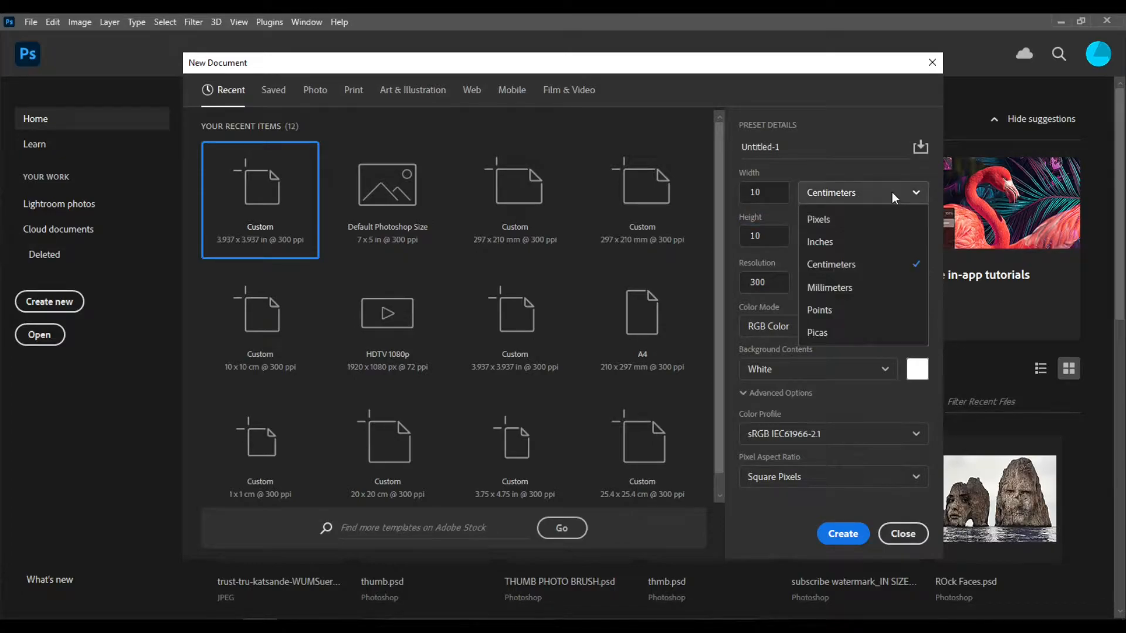
{"action": "left_click", "coordinate": [862, 241]}
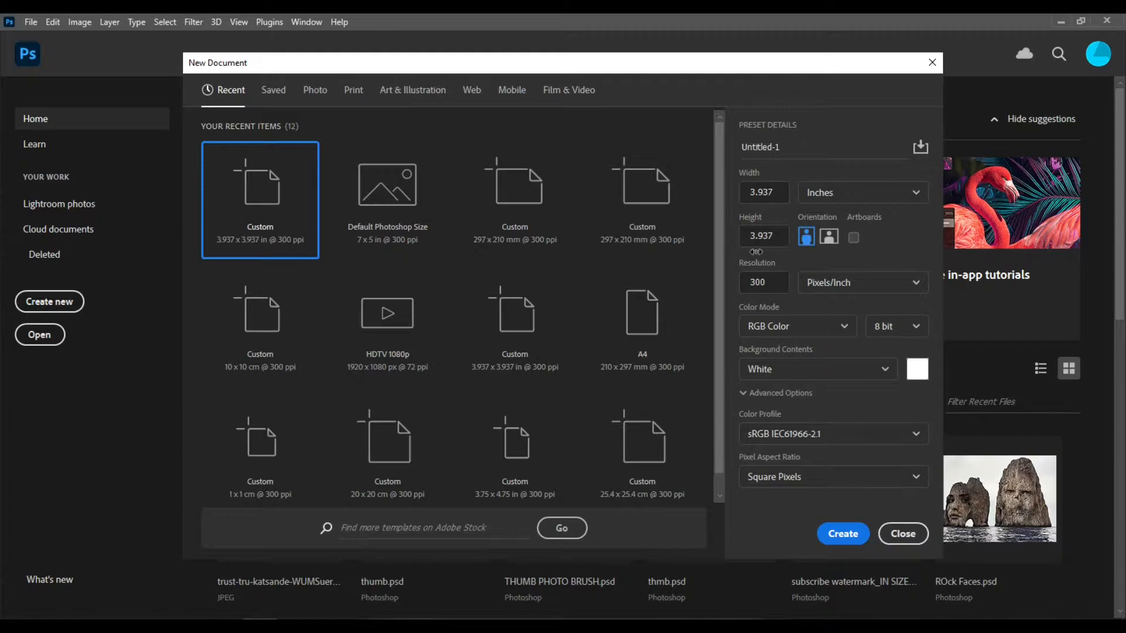
{"action": "left_click", "coordinate": [784, 232]}
{"action": "left_click", "coordinate": [857, 545]}
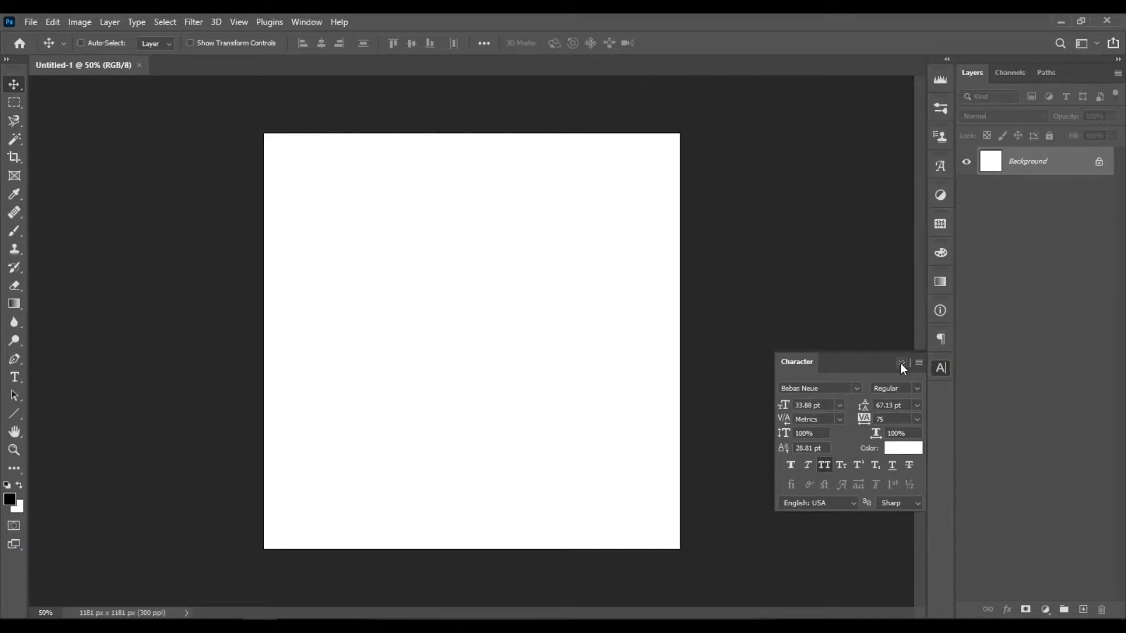
Detach the Character panel and float it beside the blank canvas
{"action": "left_click_drag", "start_coordinate": [799, 360], "coordinate": [741, 281]}
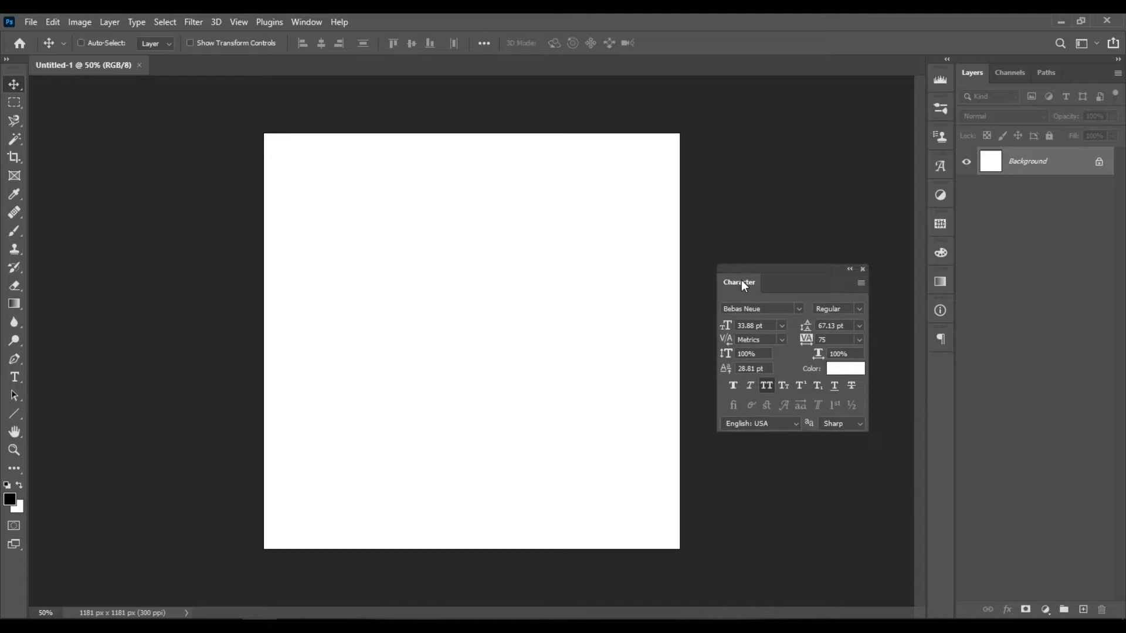
{"action": "left_click", "coordinate": [304, 23]}
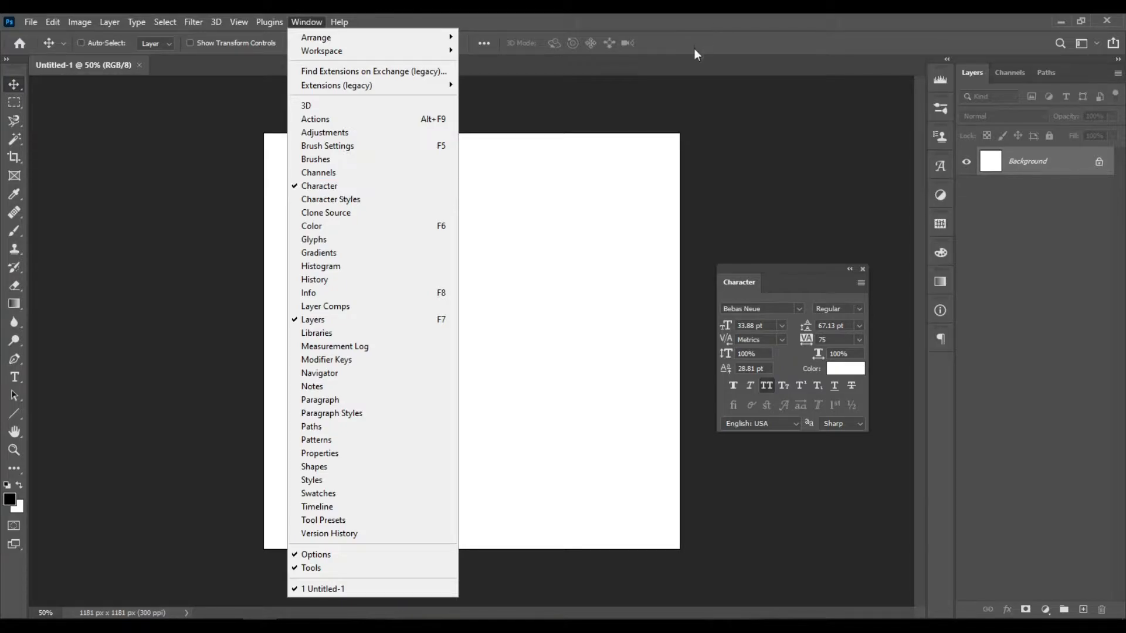
{"action": "left_click", "coordinate": [704, 65]}
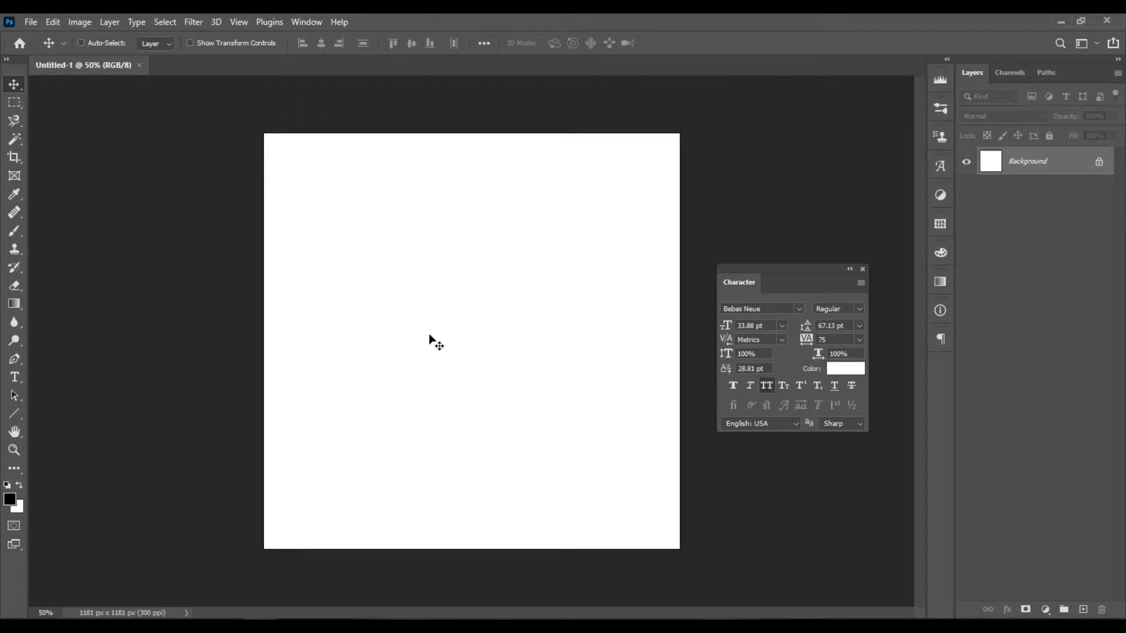
Place the Unsplash mountain photo from the mountain logo concept folder as an embedded image at its default fitted size
{"action": "left_click", "coordinate": [32, 22]}
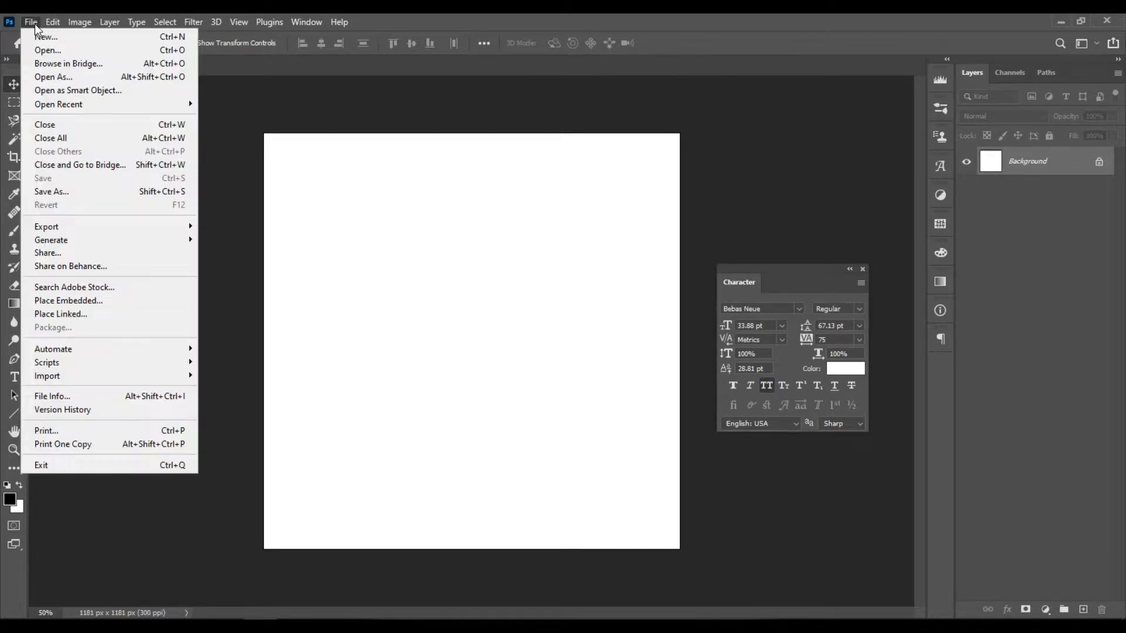
{"action": "left_click", "coordinate": [117, 308]}
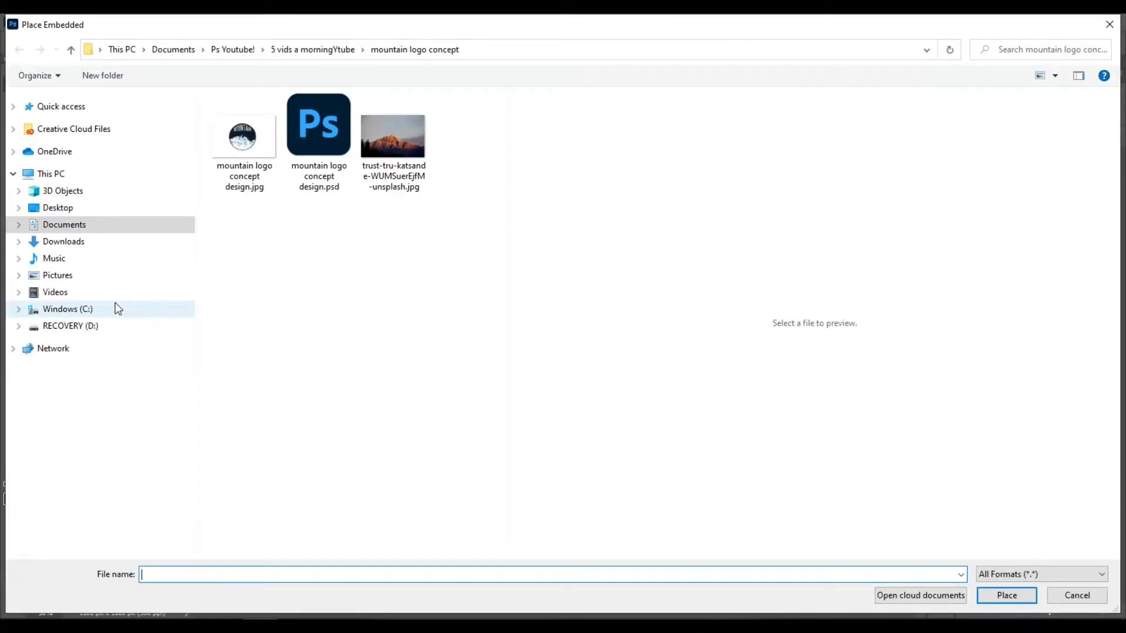
{"action": "left_click", "coordinate": [410, 131]}
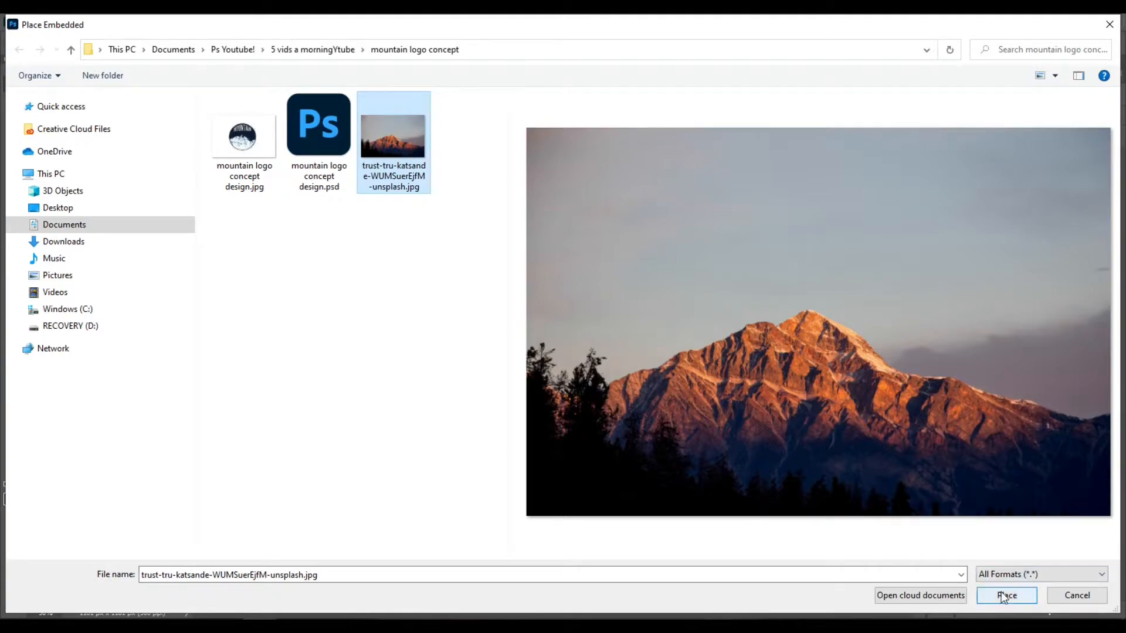
{"action": "left_click", "coordinate": [1029, 595]}
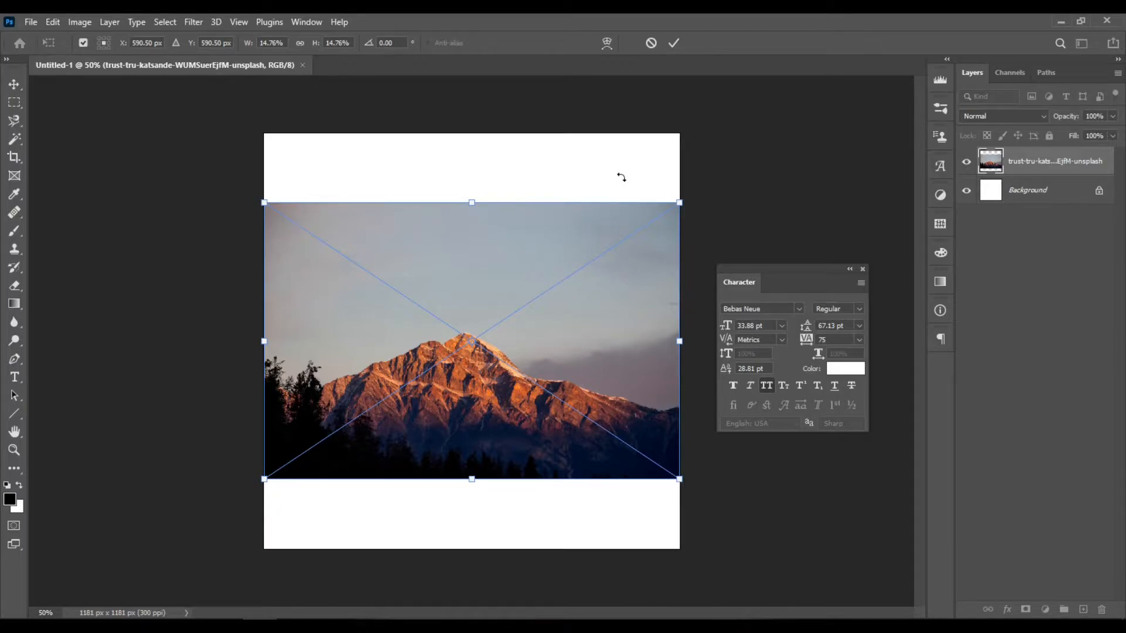
{"action": "left_click", "coordinate": [673, 44]}
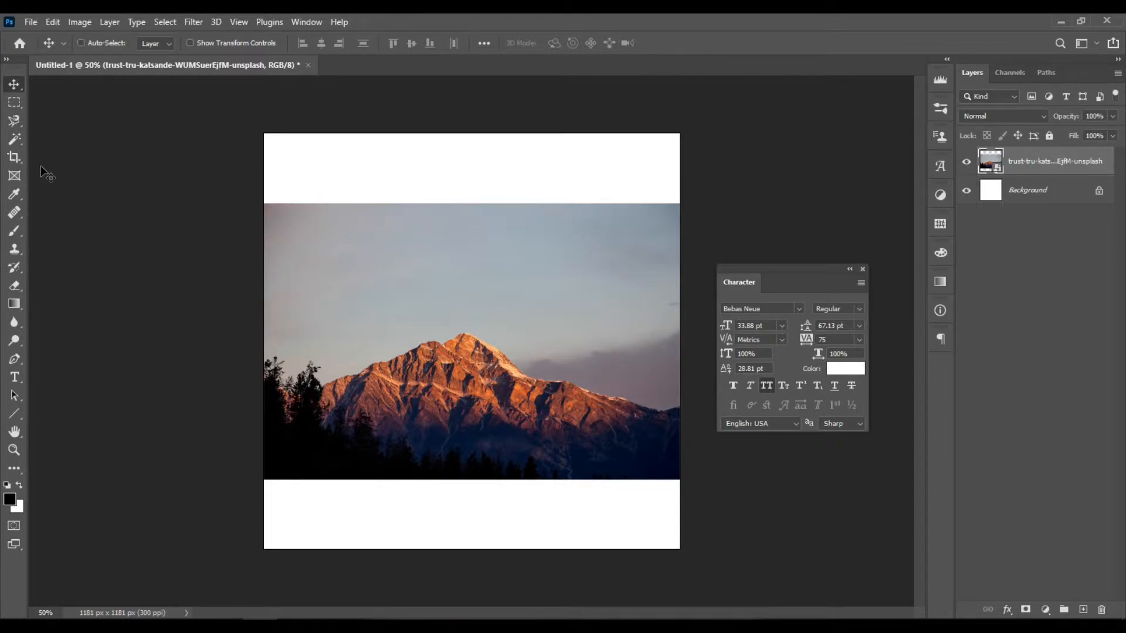
Make a circular Elliptical Marquee selection with a 2 px feather, centred around the mountain peak
{"action": "left_click", "coordinate": [17, 102]}
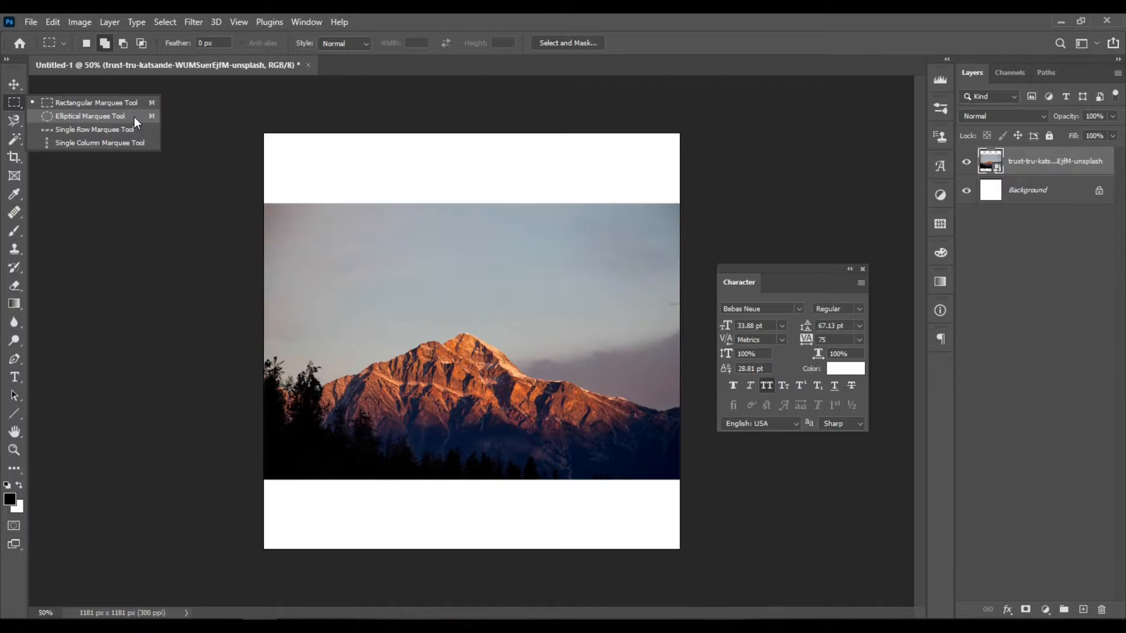
{"action": "left_click", "coordinate": [134, 117]}
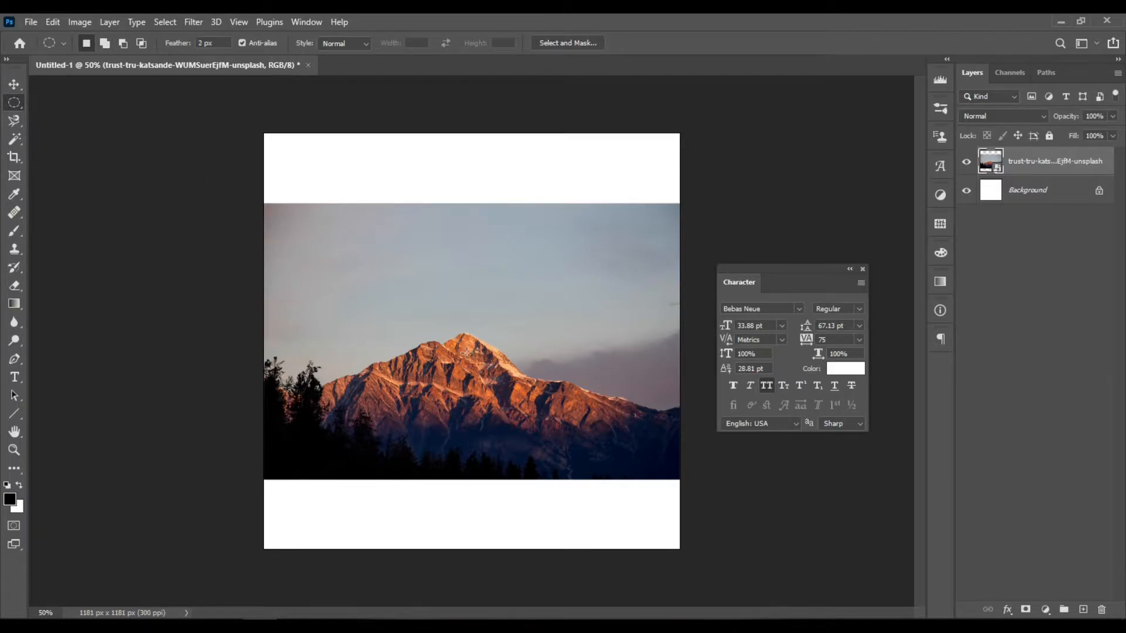
{"action": "left_click_drag", "start_coordinate": [466, 352], "coordinate": [576, 442]}
{"action": "scroll", "coordinate": [436, 389], "scroll_direction": "up", "scroll_amount": 2}
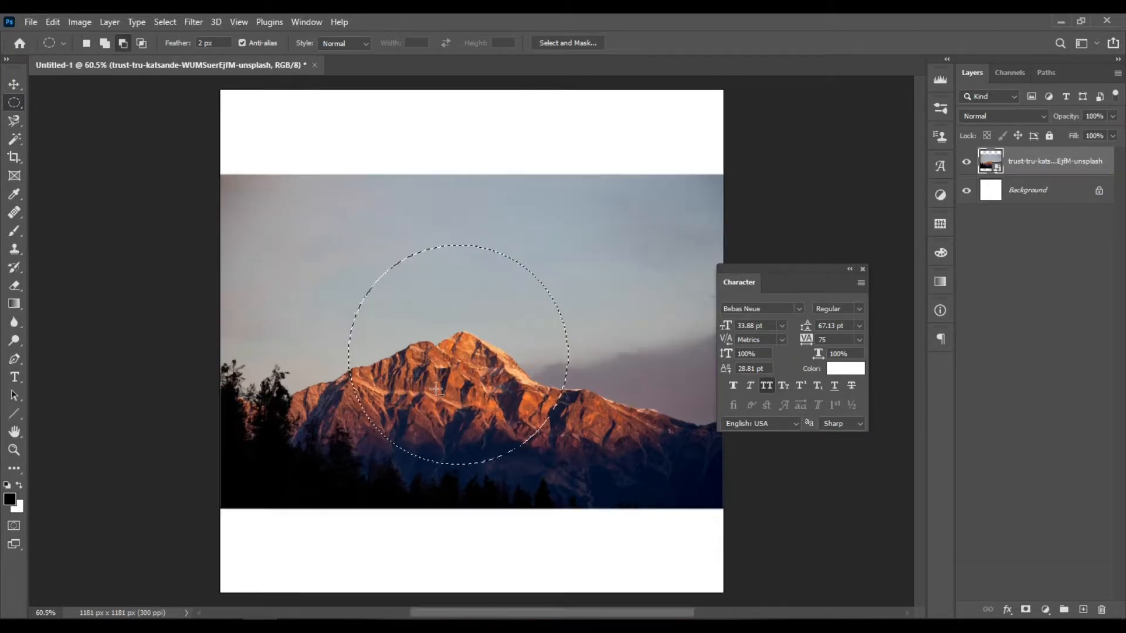
{"action": "scroll", "coordinate": [436, 388], "scroll_direction": "up", "scroll_amount": 1}
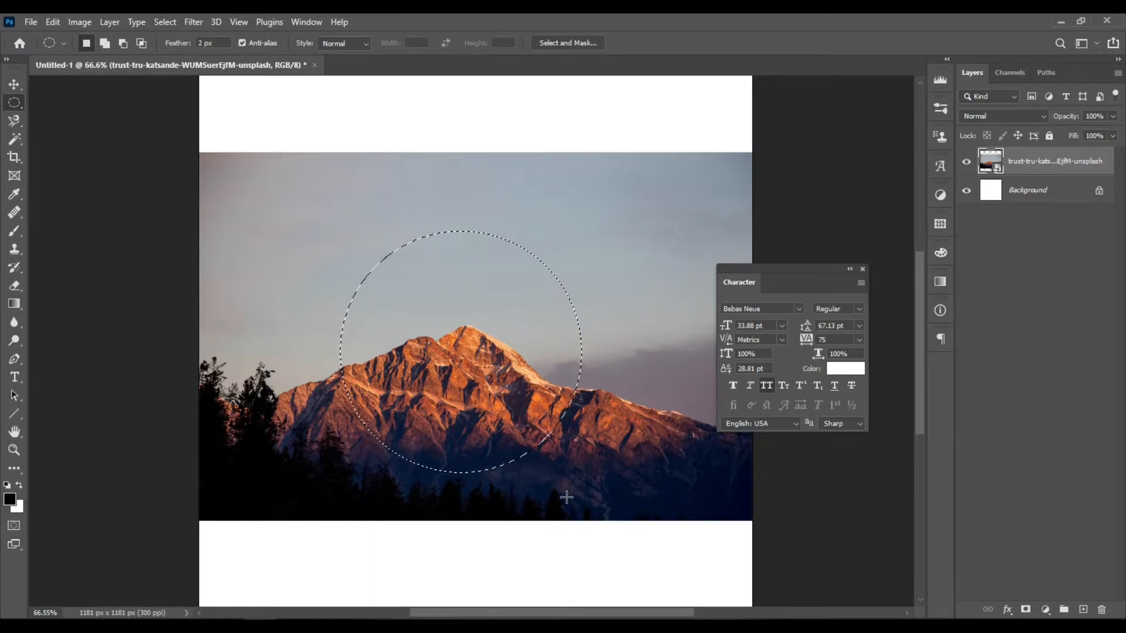
Copy the circular selection of the photo to a new layer and name it "mountain logo"
{"action": "key", "text": "ctrl+shift+alt+n"}
{"action": "key", "text": "ctrl+d"}
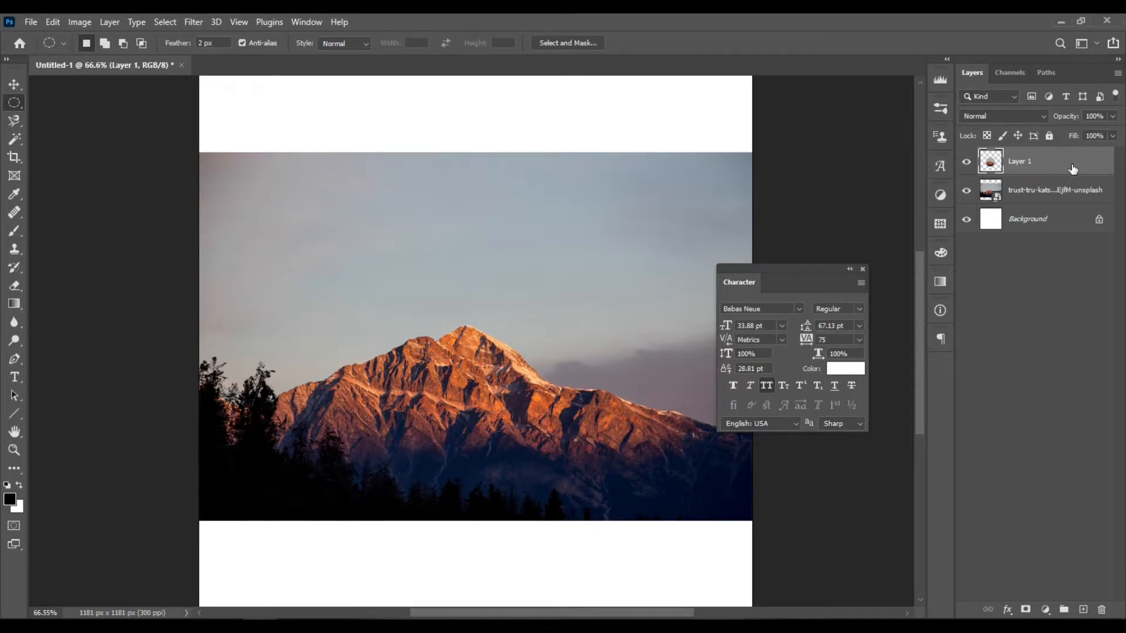
{"action": "double_click", "coordinate": [1023, 163]}
{"action": "type", "text": "mountain logo"}
{"action": "key", "text": "Return"}
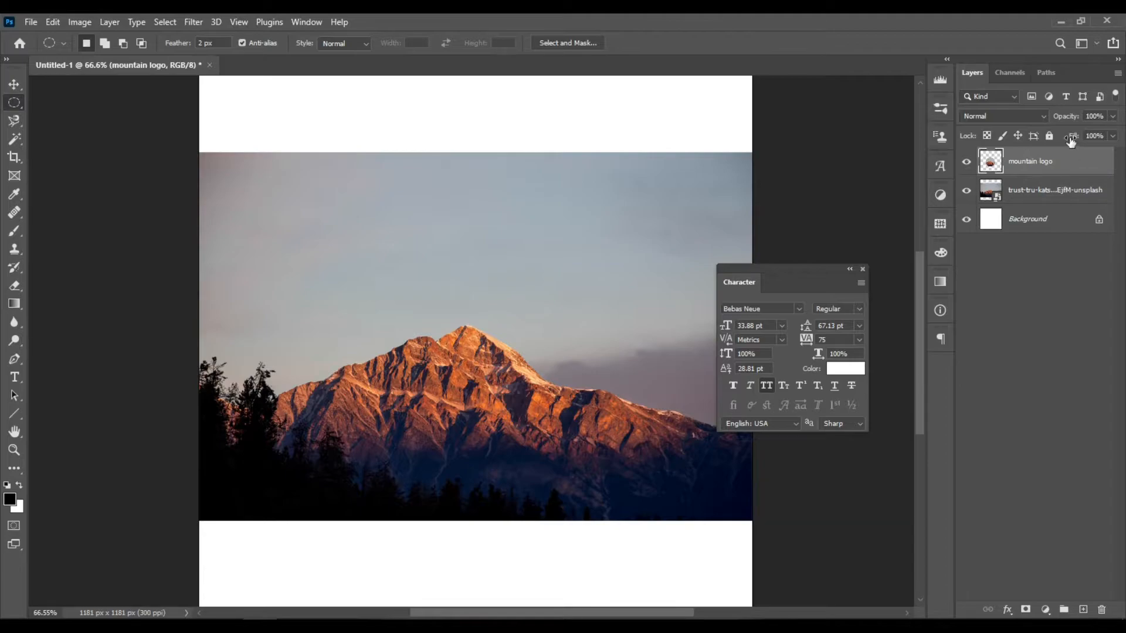
Add a Stroke effect to the mountain logo layer, positioned inside with a size of 4 px
{"action": "right_click", "coordinate": [1072, 164]}
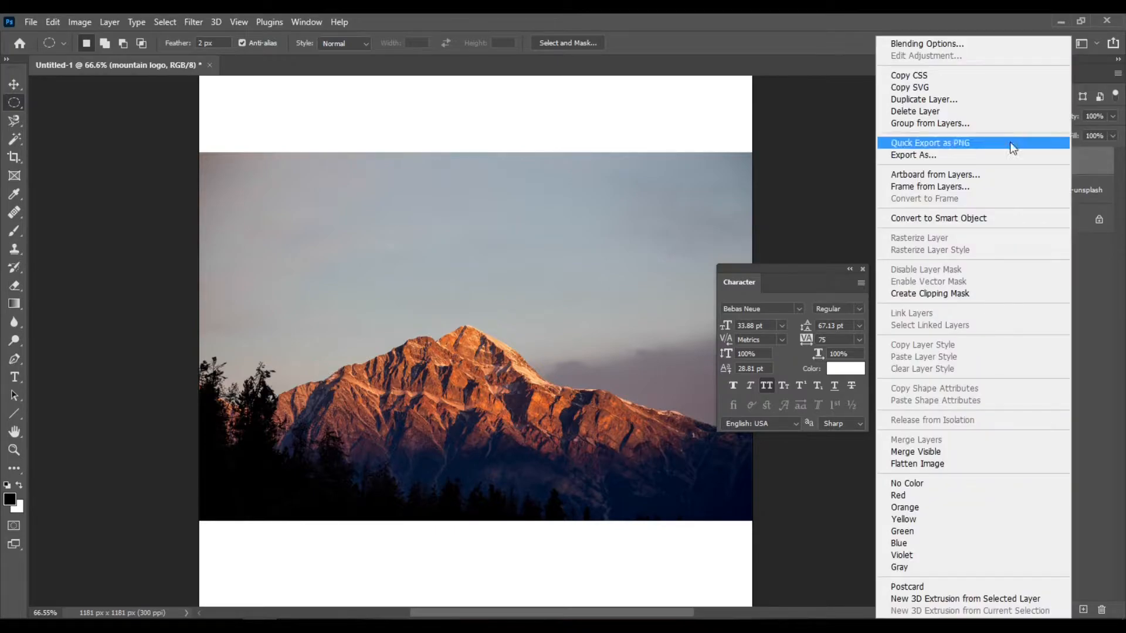
{"action": "left_click", "coordinate": [979, 43]}
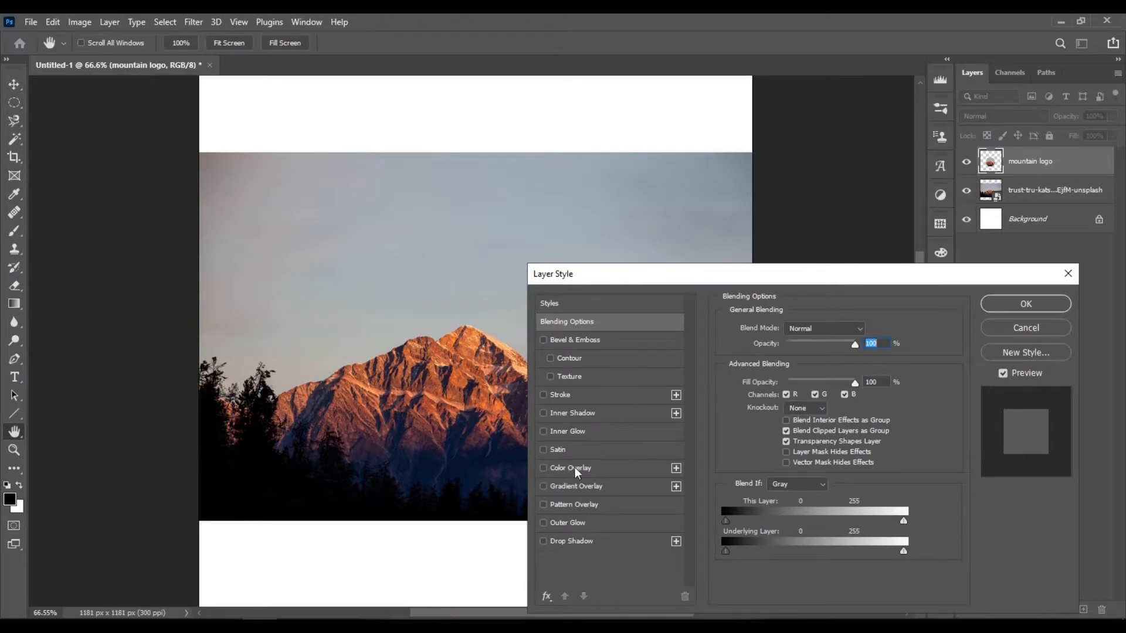
{"action": "left_click", "coordinate": [573, 398]}
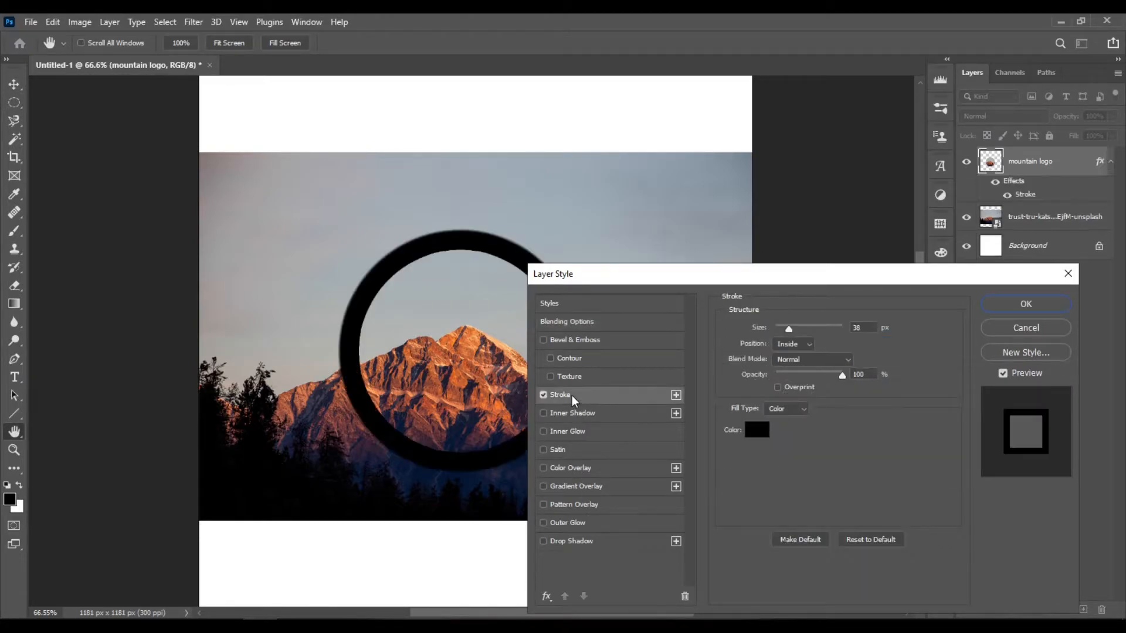
{"action": "left_click_drag", "start_coordinate": [787, 329], "coordinate": [783, 328]}
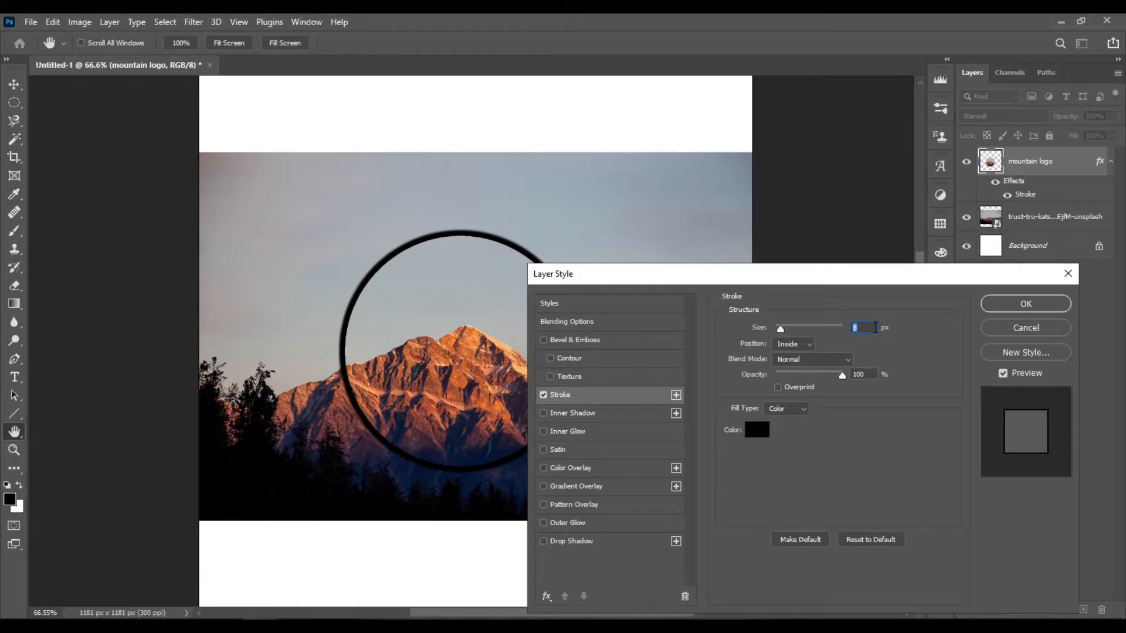
{"action": "type", "text": "6"}
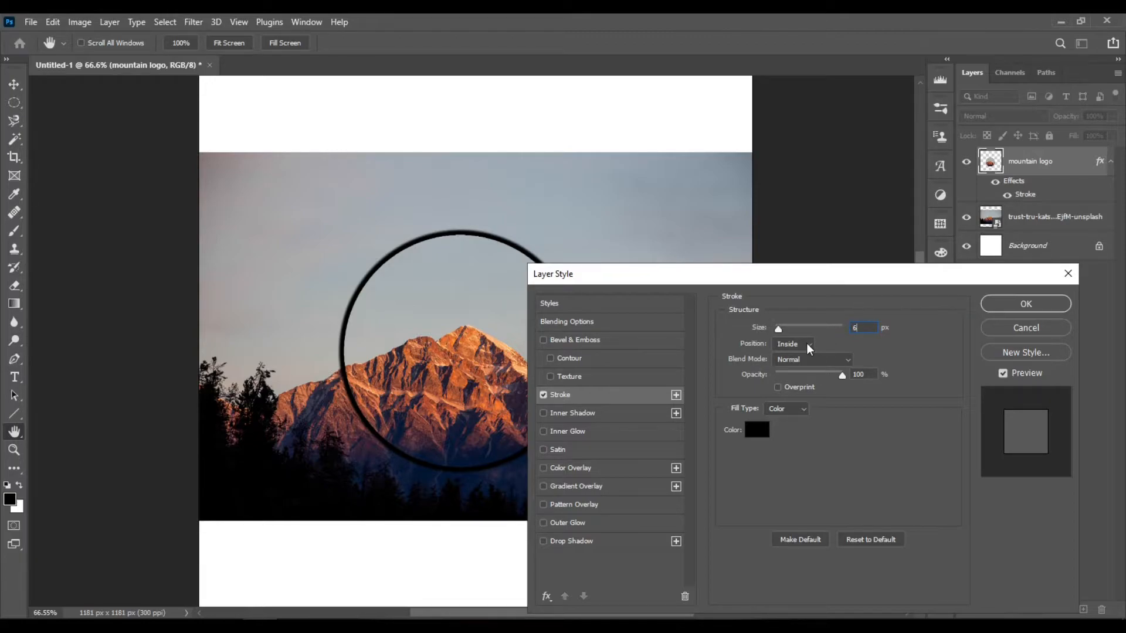
{"action": "left_click_drag", "start_coordinate": [858, 328], "coordinate": [844, 329]}
{"action": "type", "text": "4"}
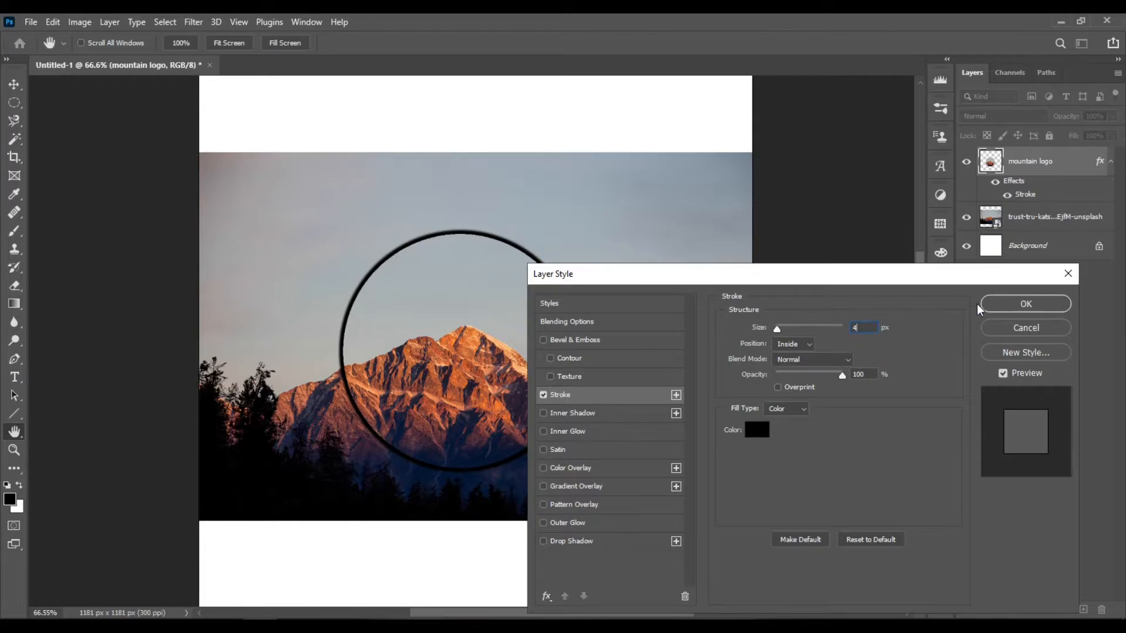
Set the stroke color to dark navy 041431, sampled from the mountain's shadowed base, and apply the layer style
{"action": "left_click", "coordinate": [764, 433]}
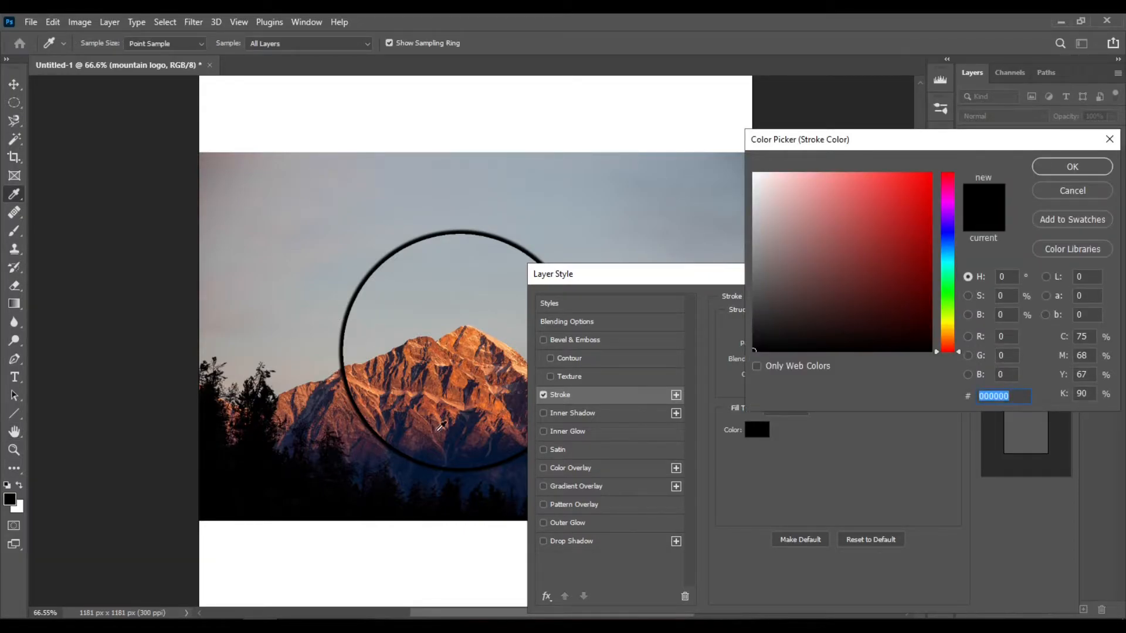
{"action": "left_click_drag", "start_coordinate": [798, 145], "coordinate": [871, 174]}
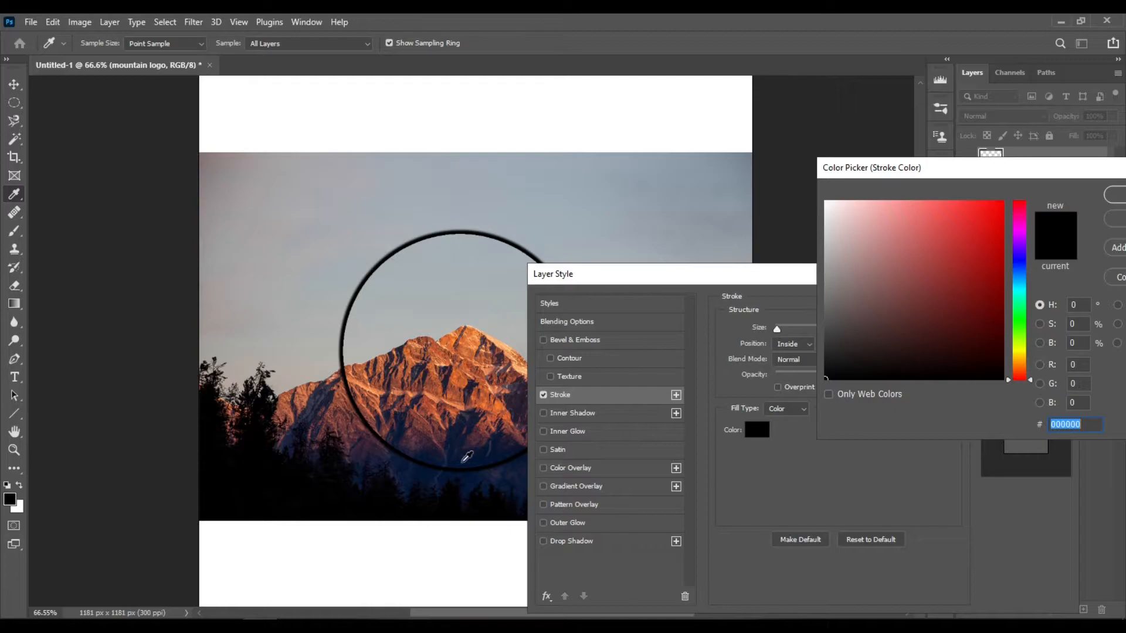
{"action": "left_click", "coordinate": [462, 457]}
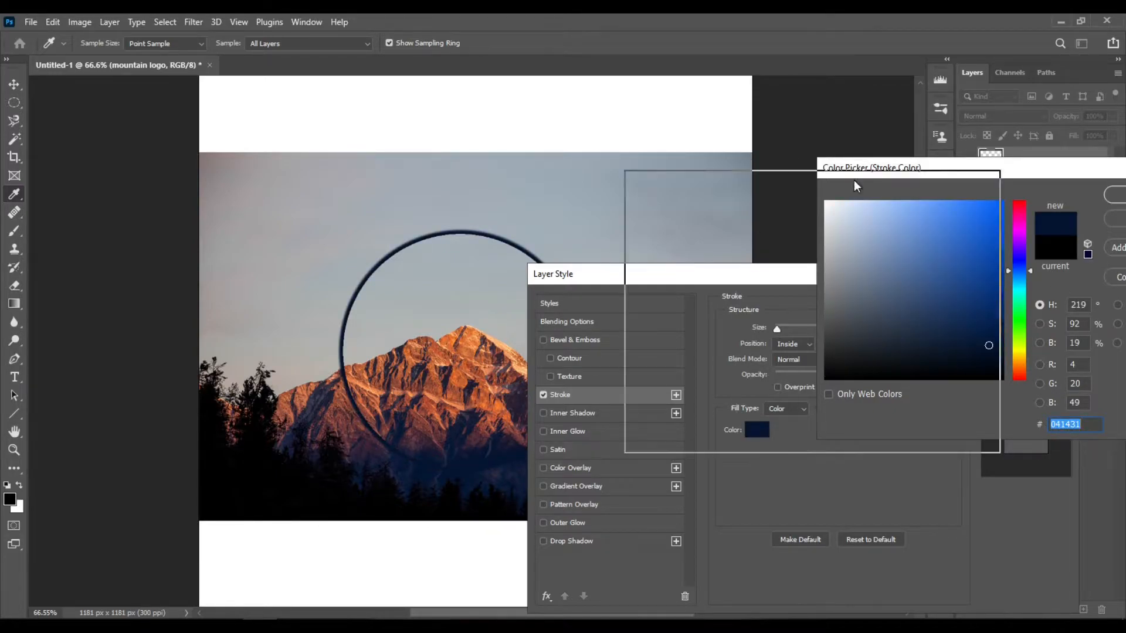
{"action": "left_click_drag", "start_coordinate": [1064, 169], "coordinate": [773, 196]}
{"action": "left_click", "coordinate": [872, 221]}
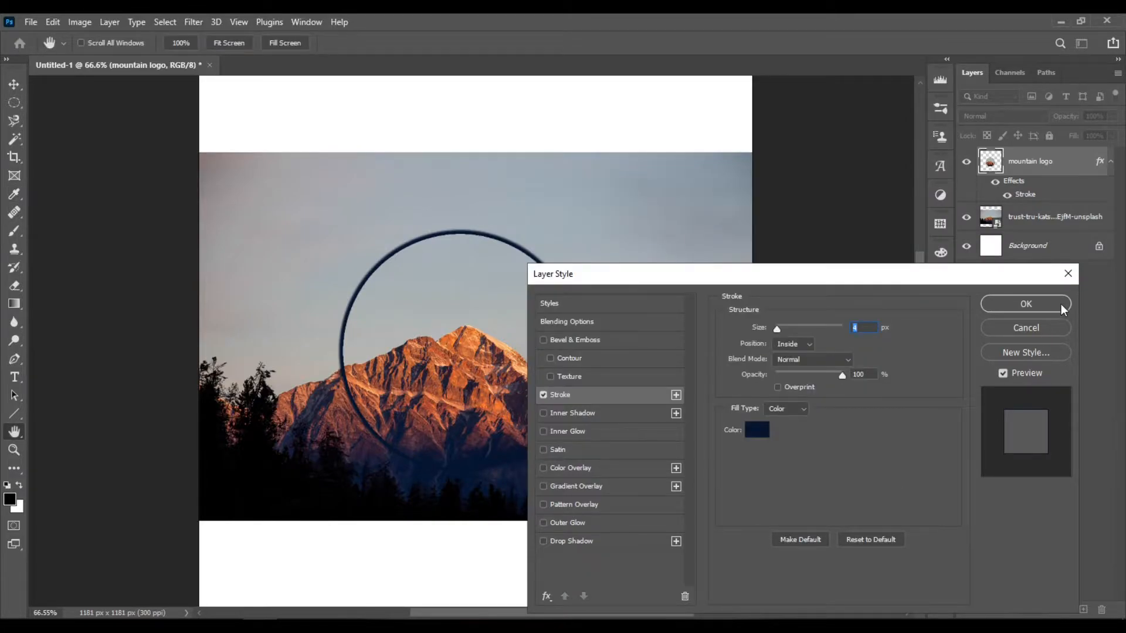
{"action": "left_click", "coordinate": [1063, 309]}
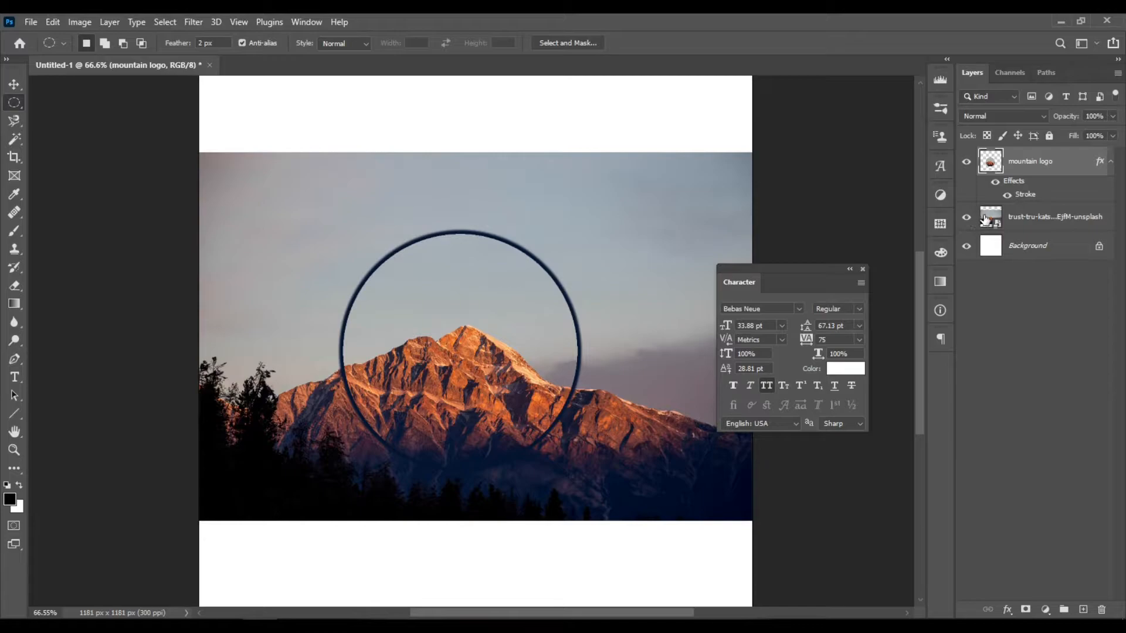
Delete the original placed photo layer, leaving only the circular cutout above the background
{"action": "left_click", "coordinate": [1070, 219]}
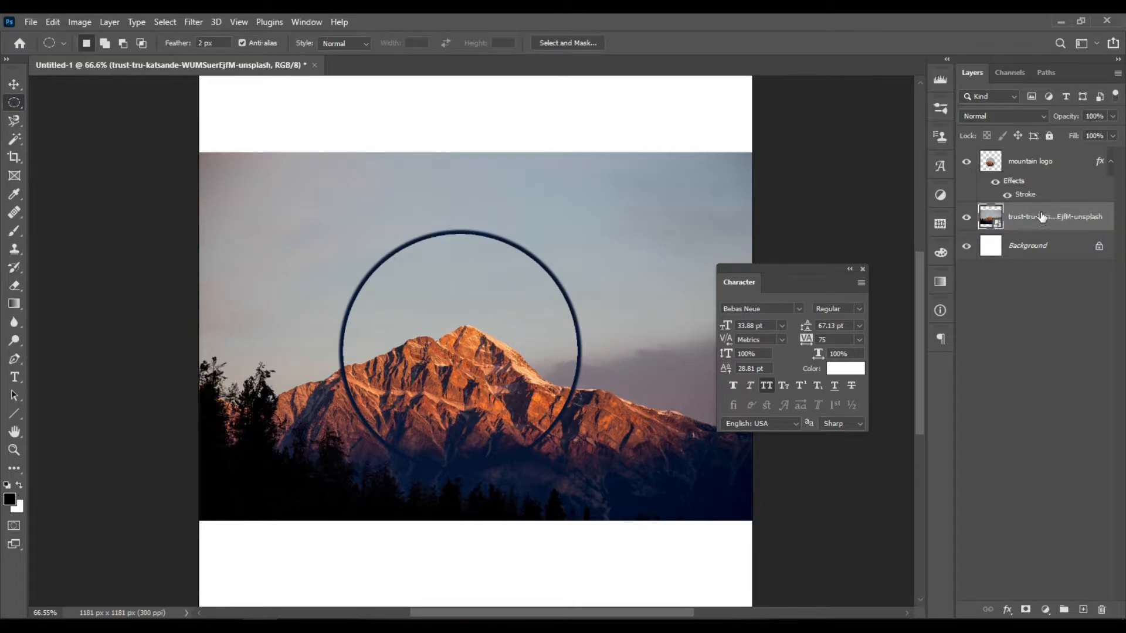
{"action": "left_click_drag", "start_coordinate": [1042, 218], "coordinate": [1102, 607]}
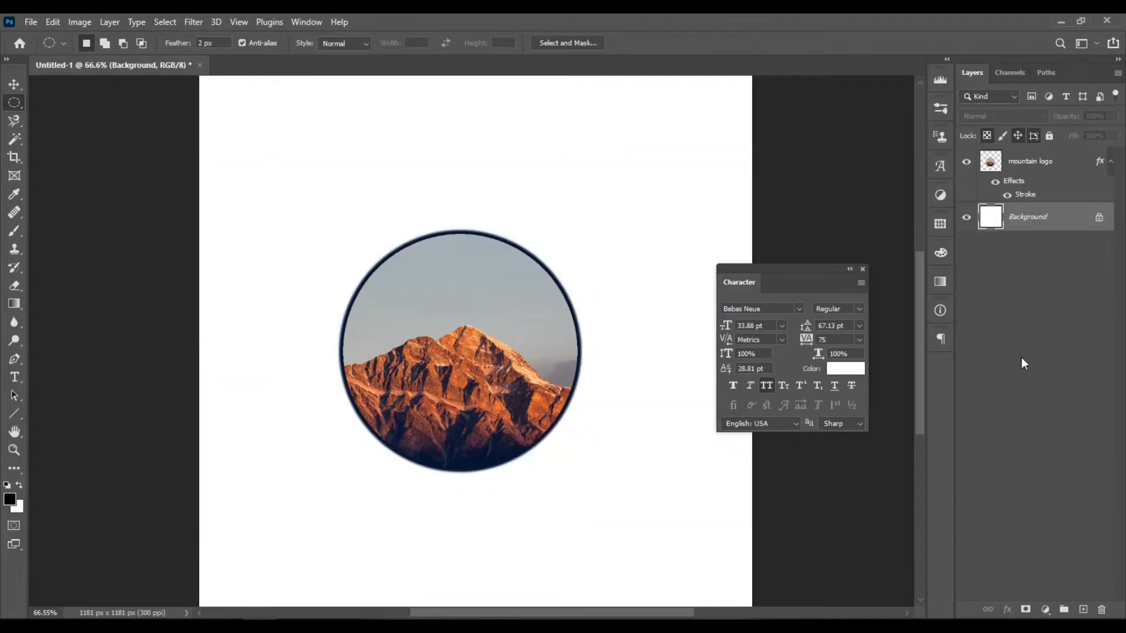
Add a Threshold adjustment layer directly above the mountain logo layer
{"action": "left_click", "coordinate": [1048, 164]}
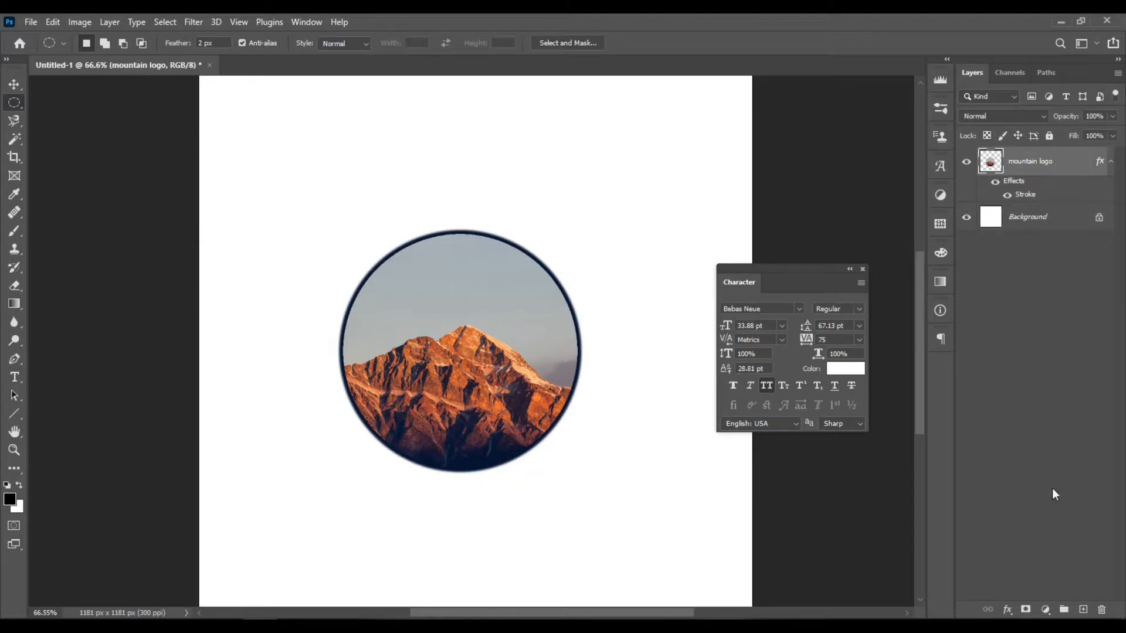
{"action": "left_click", "coordinate": [1045, 611]}
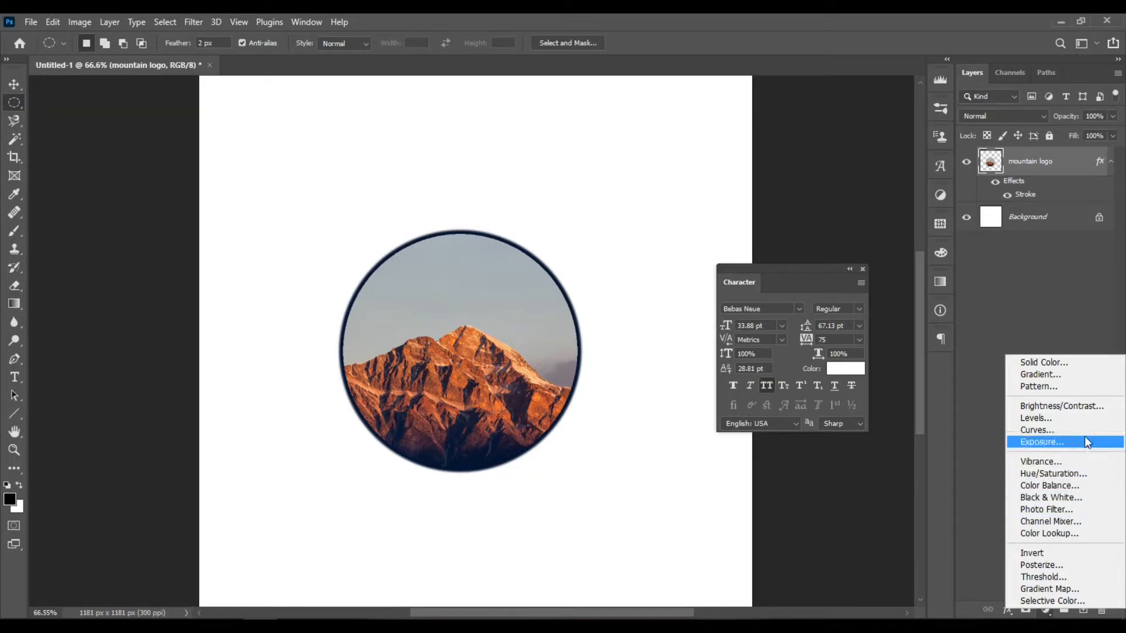
{"action": "left_click", "coordinate": [1083, 577]}
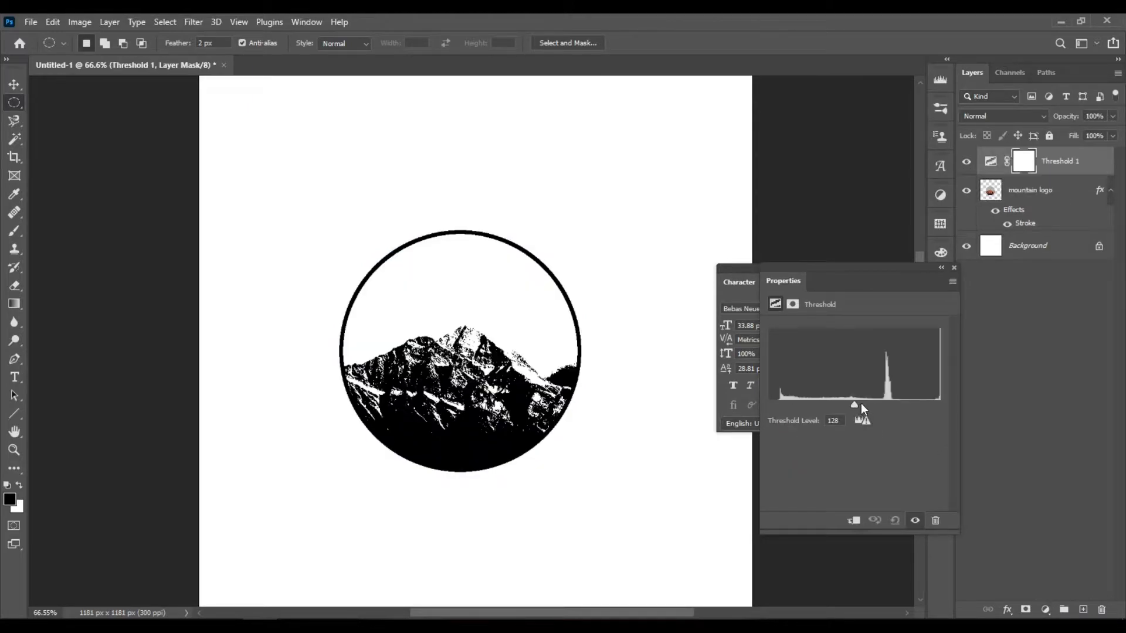
Set the Threshold adjustment's level to 161, then close its properties and the character settings
{"action": "mouse_move", "coordinate": [861, 403]}
{"action": "left_mouse_down"}
{"action": "mouse_move", "coordinate": [888, 403]}
{"action": "mouse_move", "coordinate": [836, 406]}
{"action": "mouse_move", "coordinate": [888, 410]}
{"action": "mouse_move", "coordinate": [876, 410]}
{"action": "left_mouse_up"}
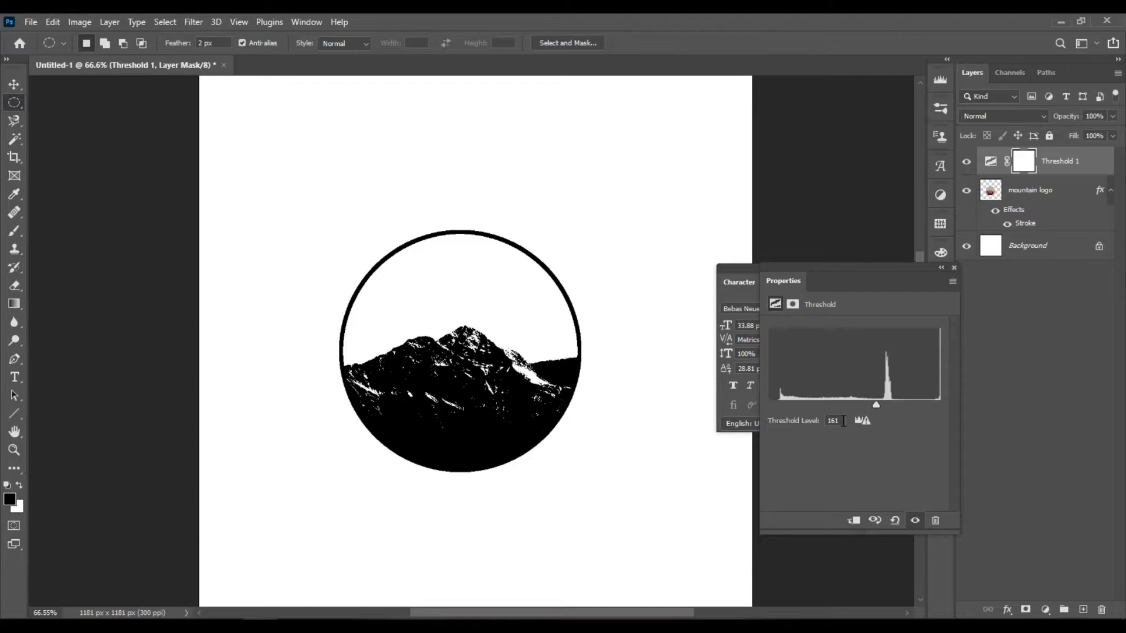
{"action": "left_click", "coordinate": [954, 268]}
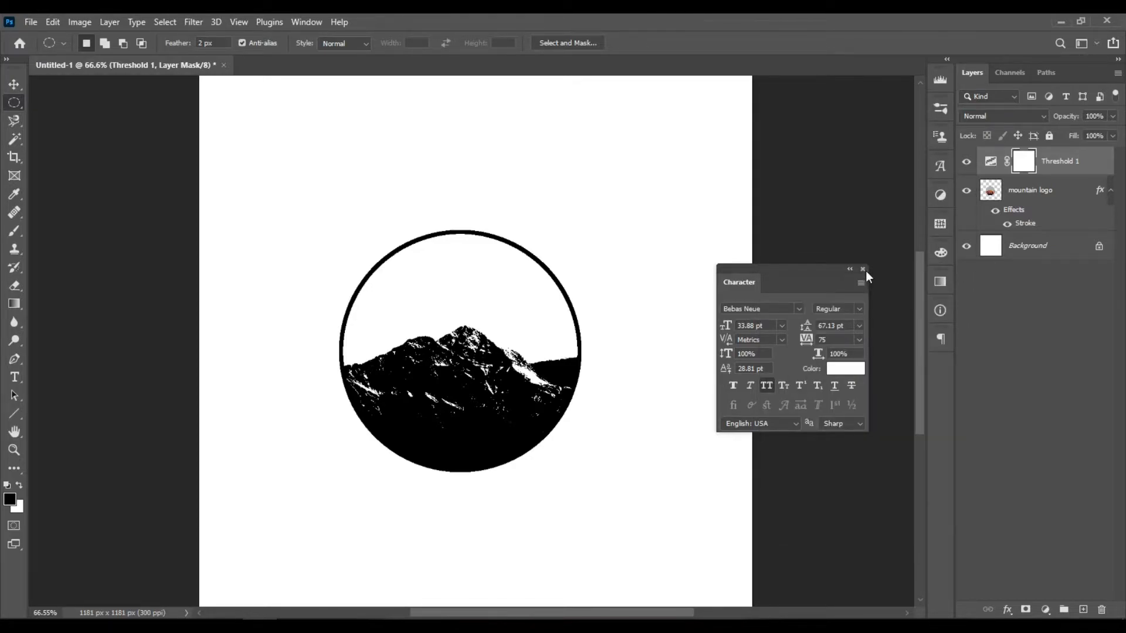
{"action": "left_click", "coordinate": [863, 269]}
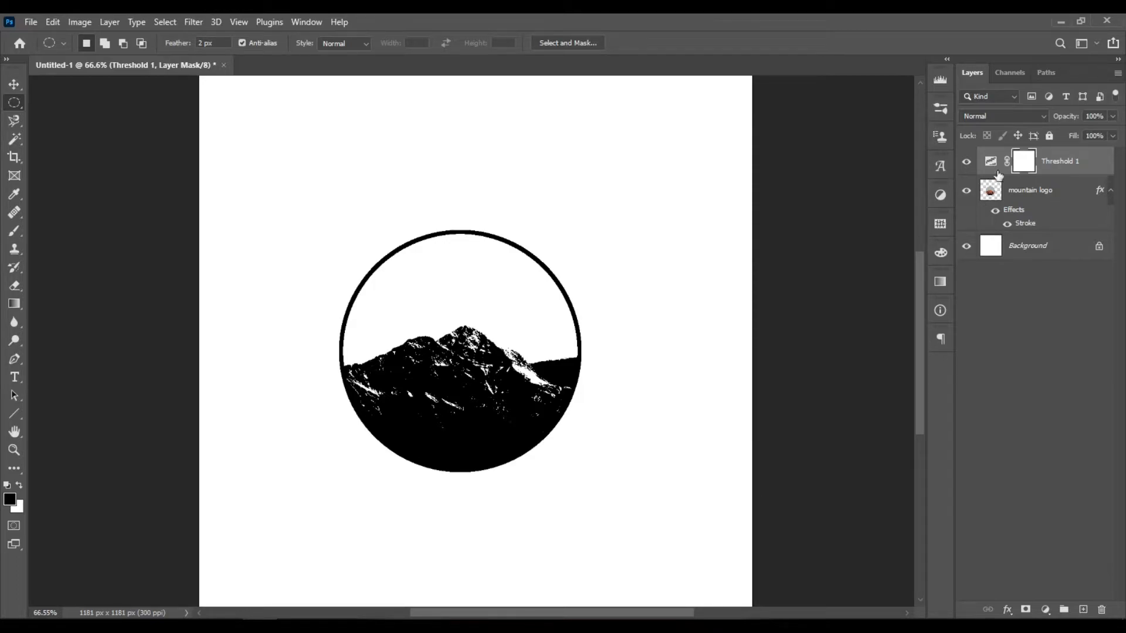
Lower the Threshold 1 layer's opacity to 70% and deselect the layer
{"action": "left_click", "coordinate": [1113, 117]}
{"action": "left_click_drag", "start_coordinate": [1103, 131], "coordinate": [1095, 133]}
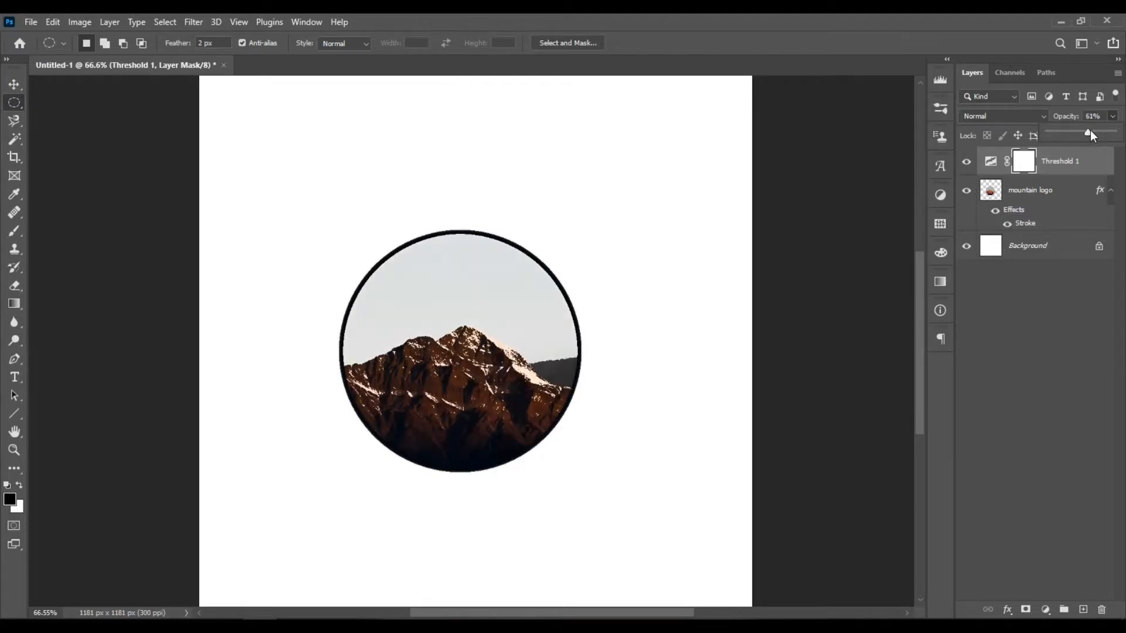
{"action": "left_click_drag", "start_coordinate": [1094, 133], "coordinate": [1095, 134]}
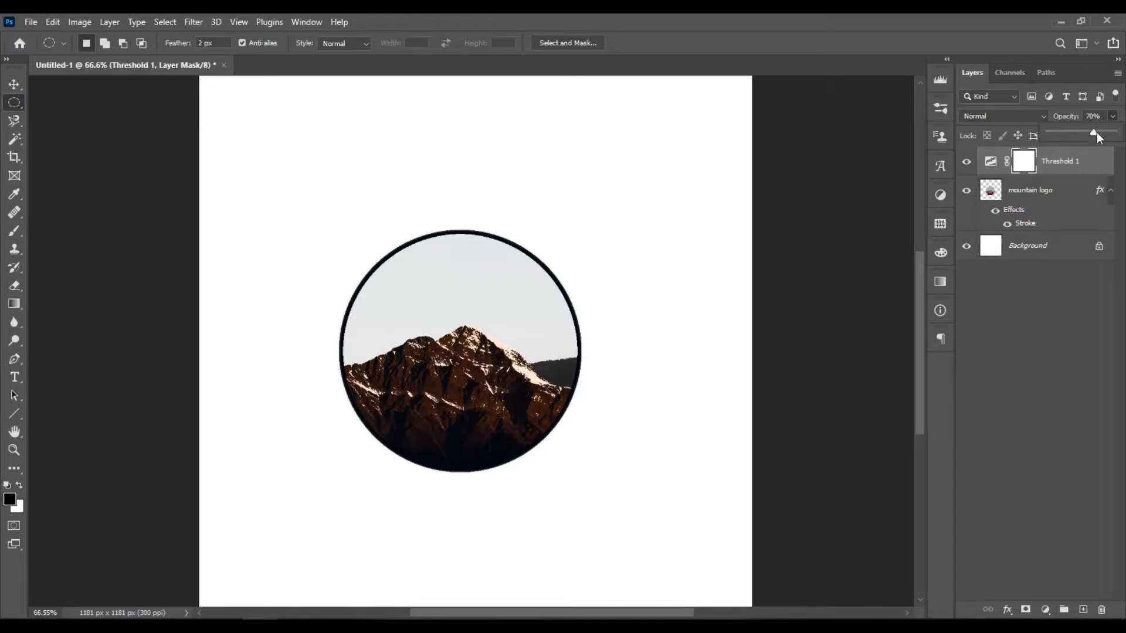
{"action": "left_click", "coordinate": [1106, 319]}
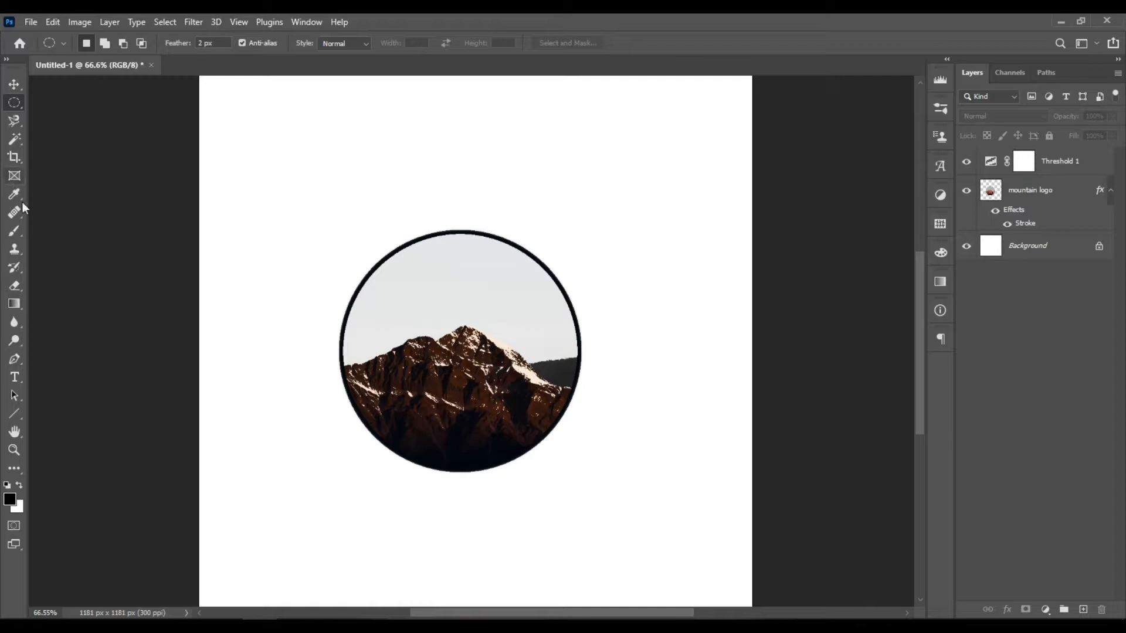
Activate the Type tool and set its font to Arial
{"action": "left_click", "coordinate": [16, 382]}
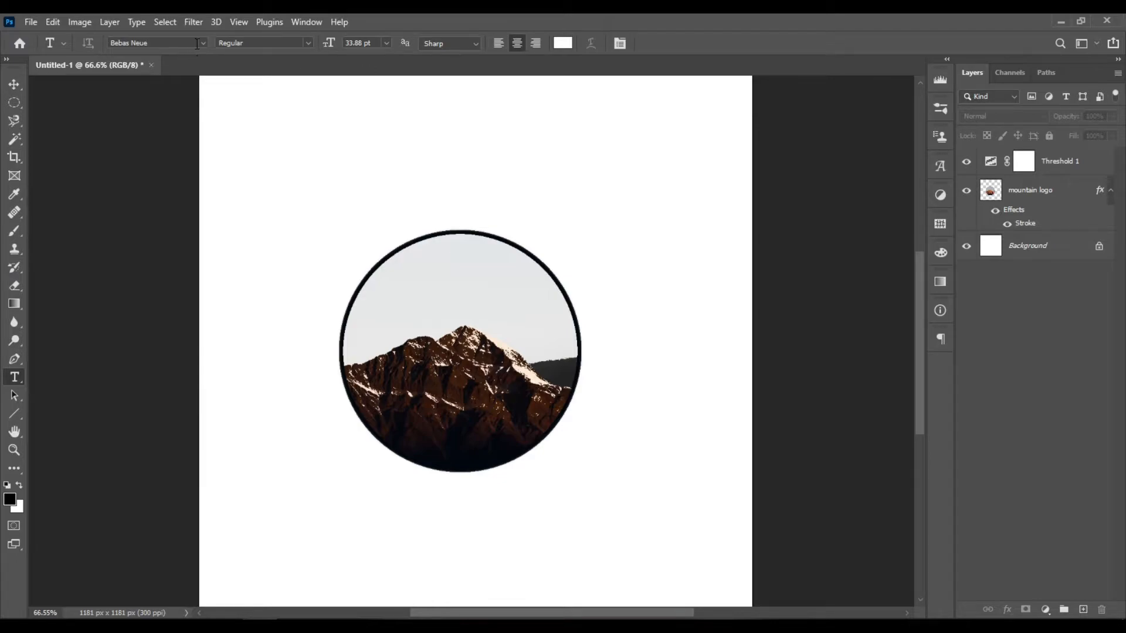
{"action": "left_click", "coordinate": [167, 46]}
{"action": "left_click", "coordinate": [203, 43]}
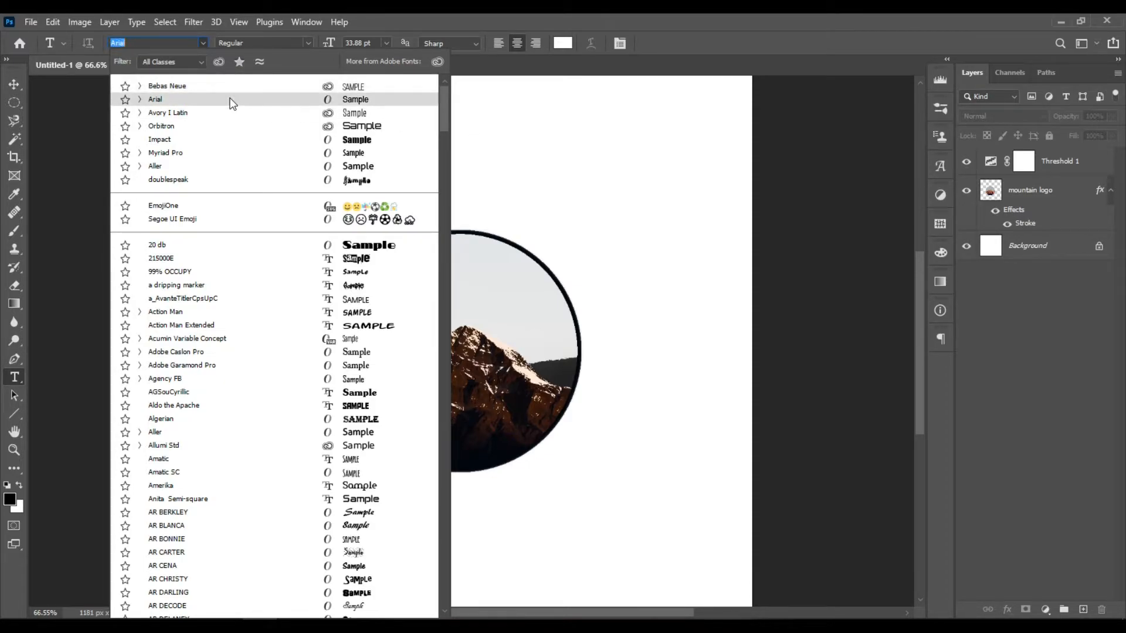
{"action": "left_click", "coordinate": [712, 36]}
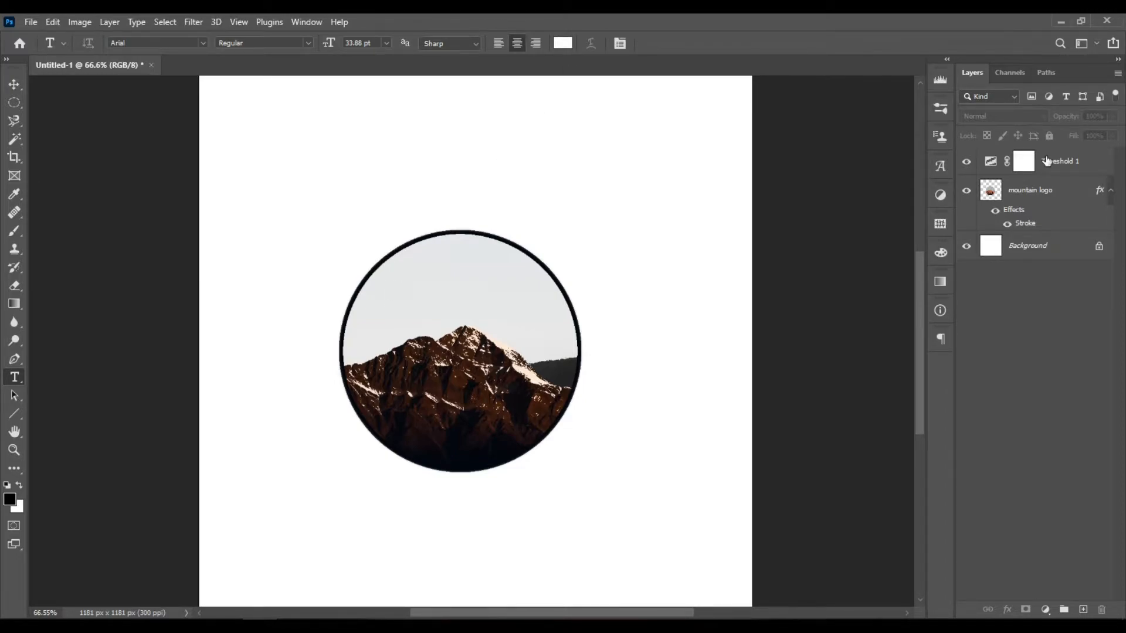
Create a new blank layer with the default name directly above the Threshold 1 layer
{"action": "left_click", "coordinate": [1083, 169]}
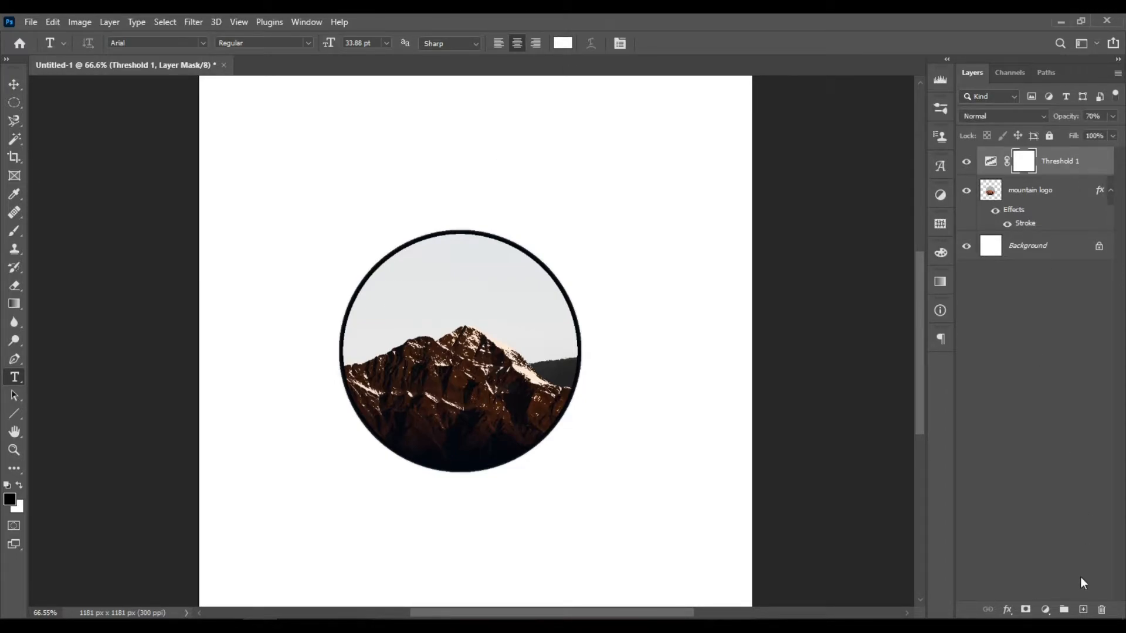
{"action": "left_click", "coordinate": [112, 22]}
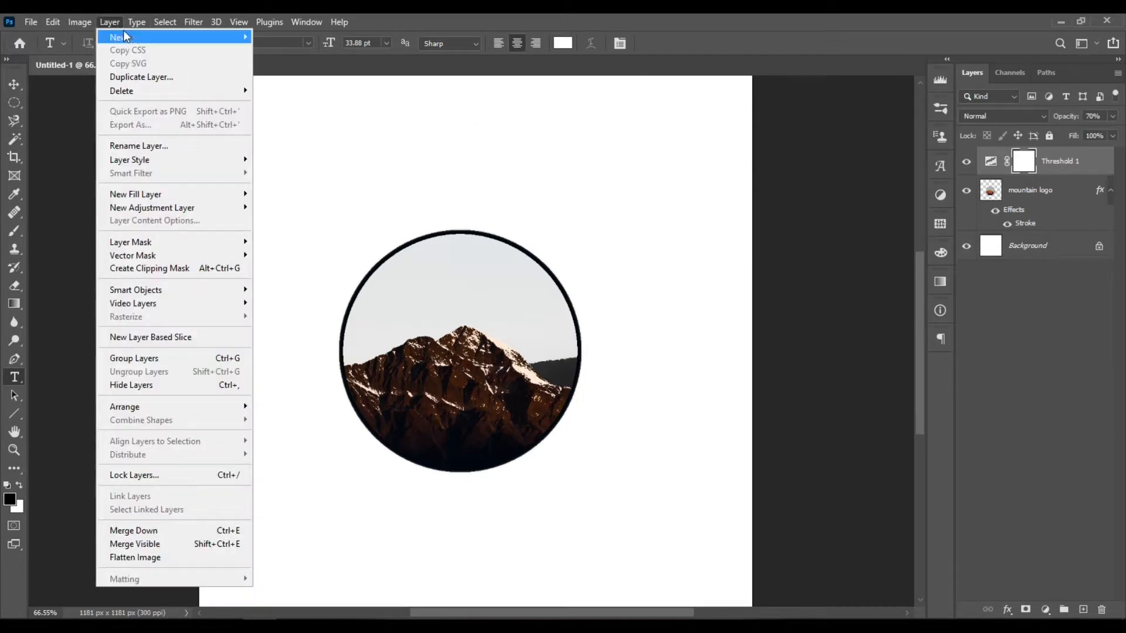
{"action": "mouse_move", "coordinate": [178, 36]}
{"action": "left_click", "coordinate": [315, 41]}
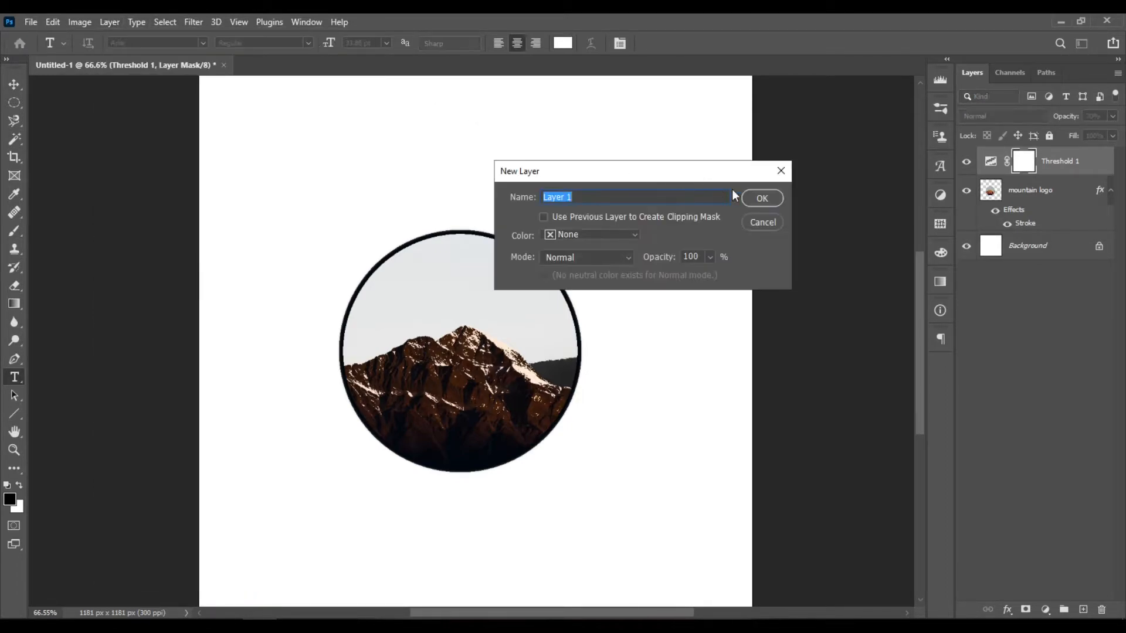
{"action": "left_click", "coordinate": [762, 198]}
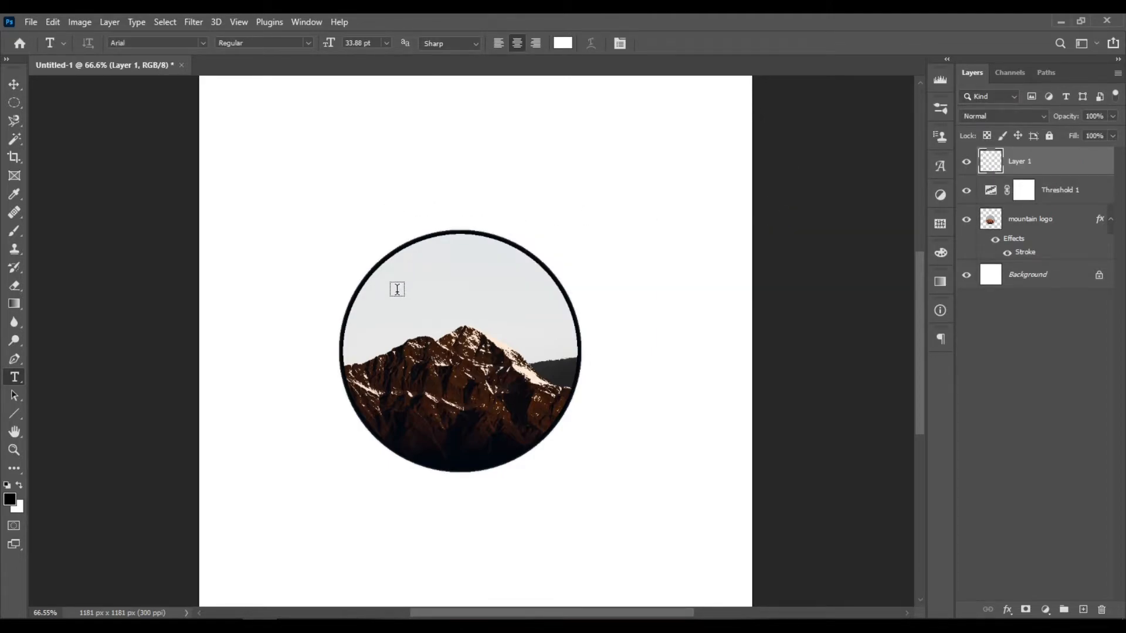
Add the text "mountain" on the new layer, place it across the sky just above the peak, and commit it
{"action": "left_click", "coordinate": [394, 179]}
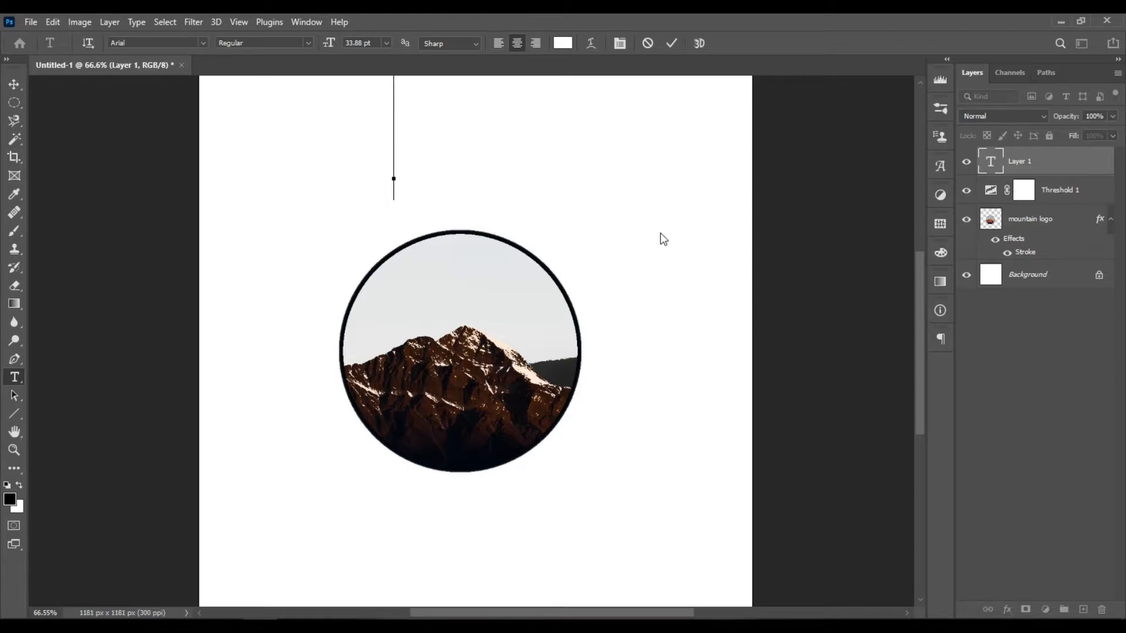
{"action": "type", "text": "M"}
{"action": "type", "text": "_________"}
{"action": "left_click_drag", "start_coordinate": [494, 188], "coordinate": [566, 401]}
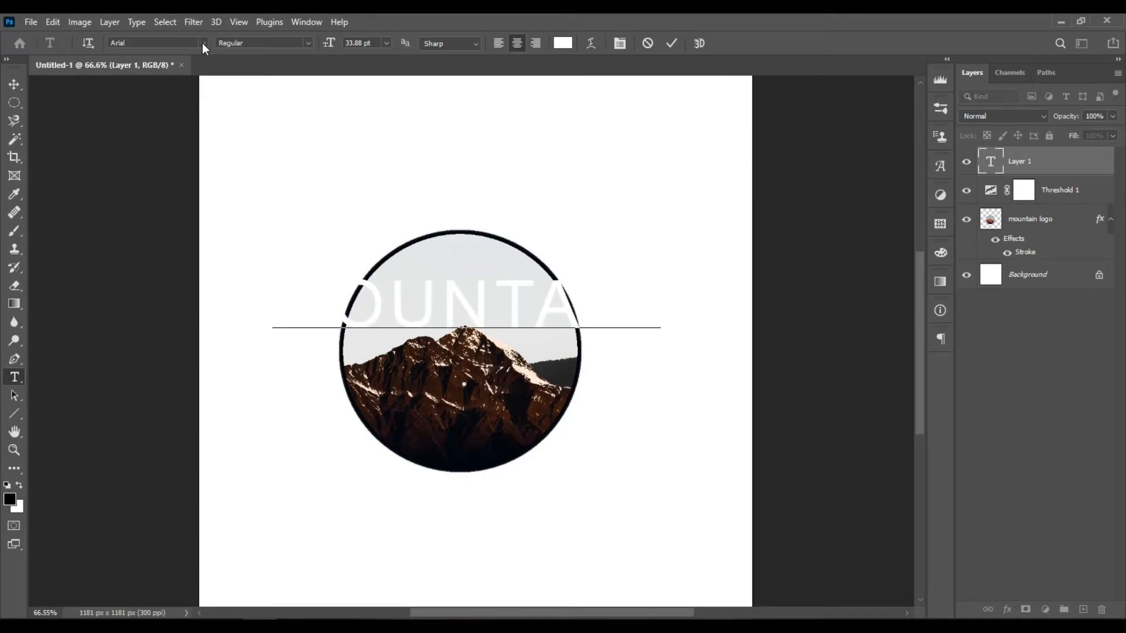
{"action": "left_click", "coordinate": [674, 46]}
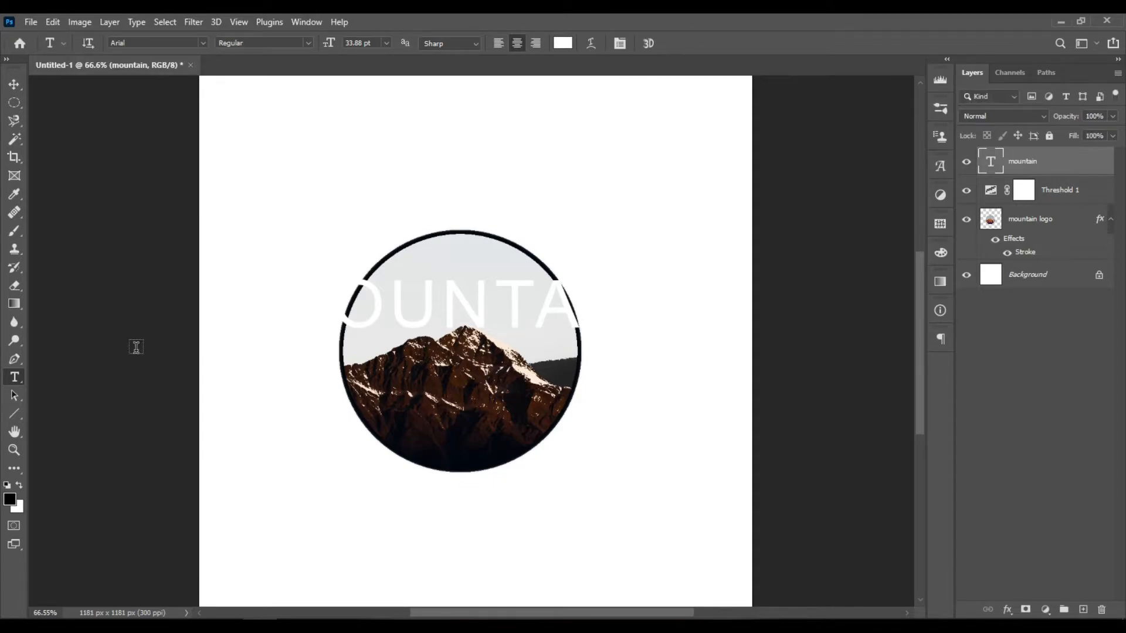
Change the mountain text's font to Bebas Neue Regular
{"action": "left_click", "coordinate": [187, 44]}
{"action": "type", "text": "beba"}
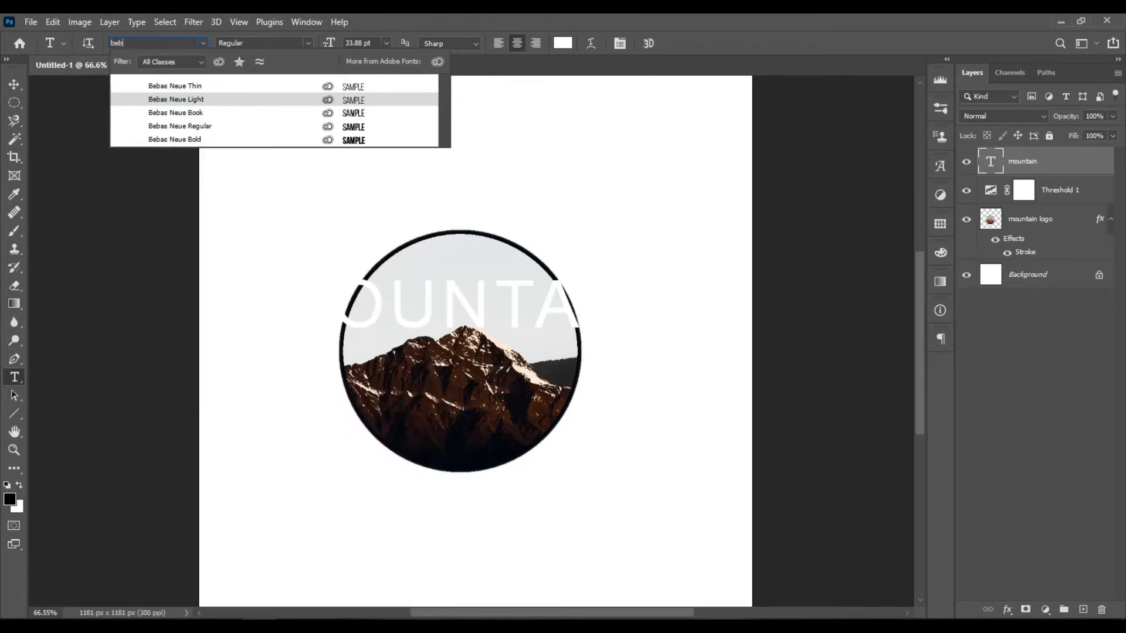
{"action": "left_click", "coordinate": [214, 131]}
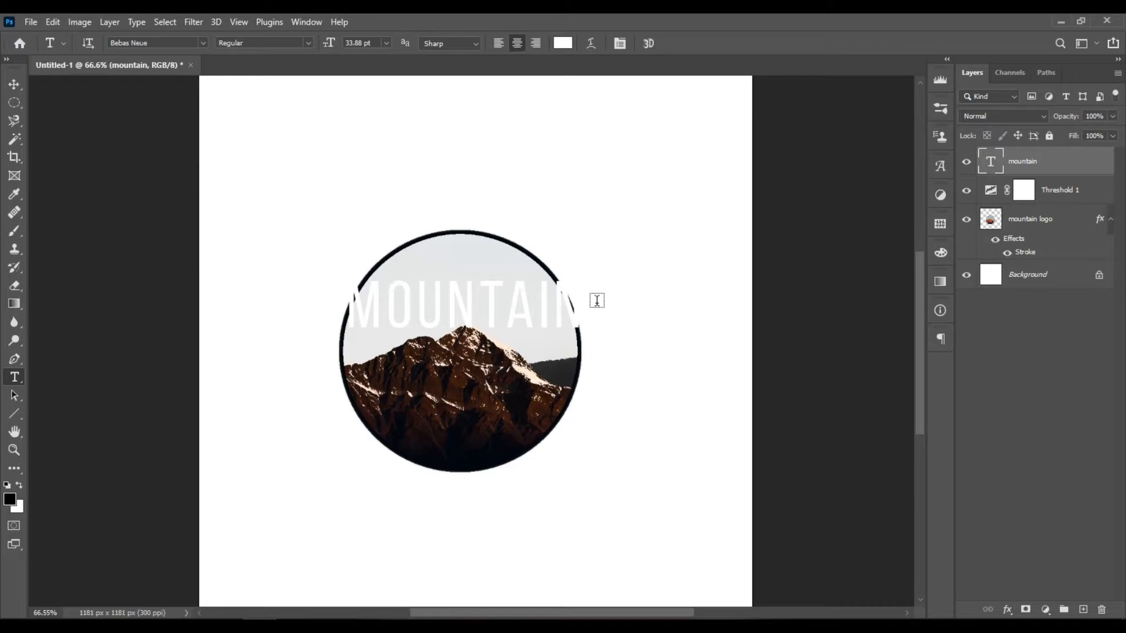
Free-transform the mountain text to about 70% scale and move it up within the circle's sky to Y 485 px
{"action": "key", "text": "ctrl+t"}
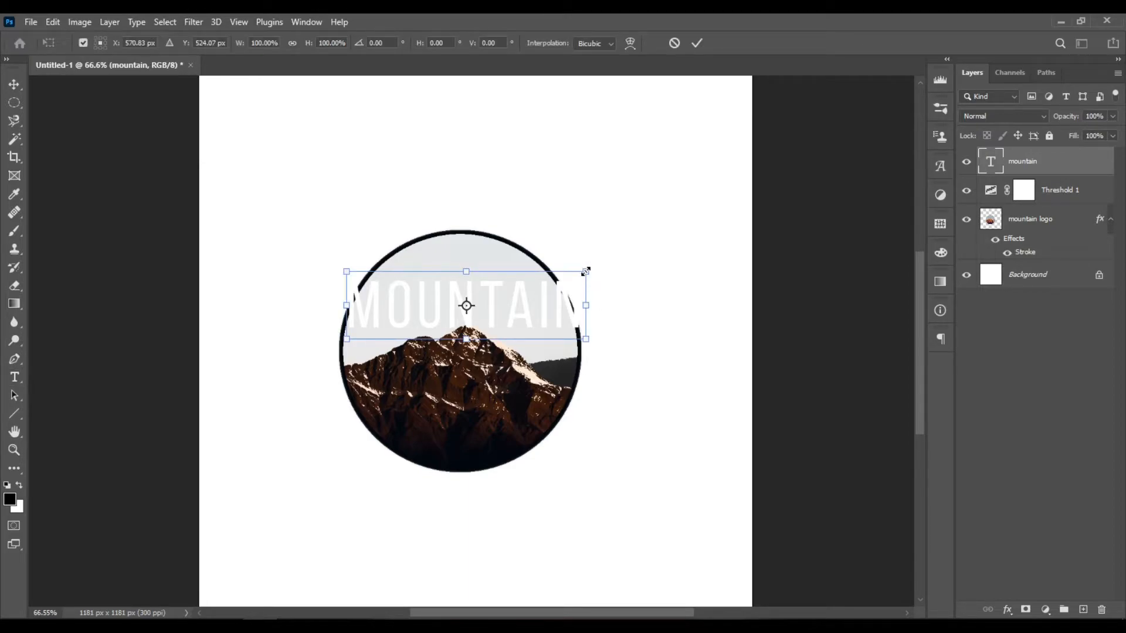
{"action": "left_click", "coordinate": [53, 23]}
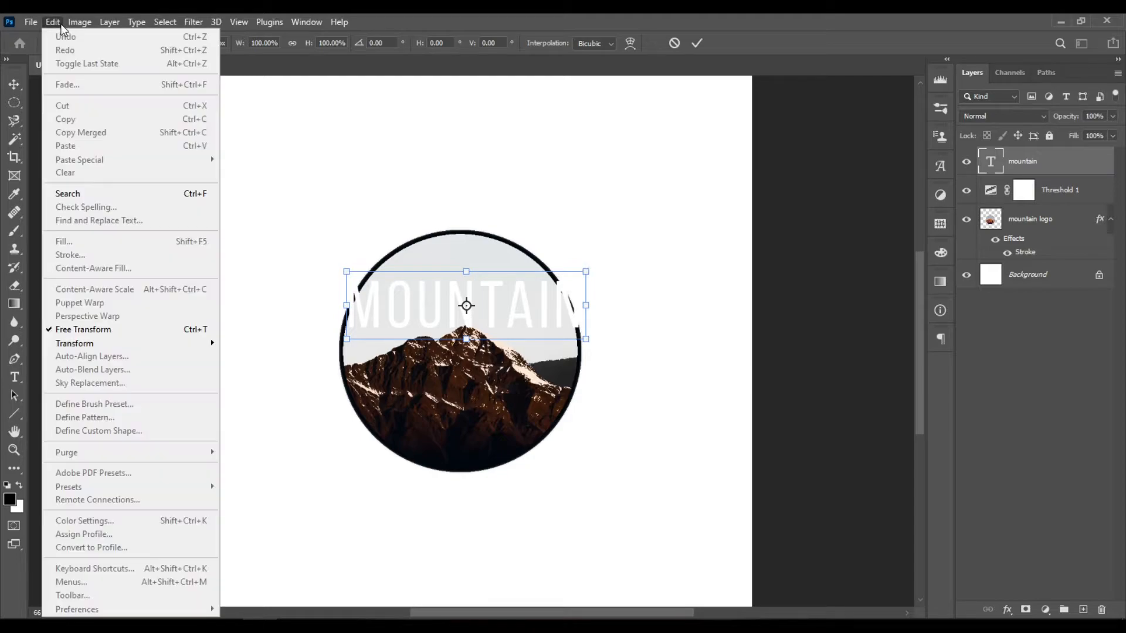
{"action": "left_click", "coordinate": [155, 333]}
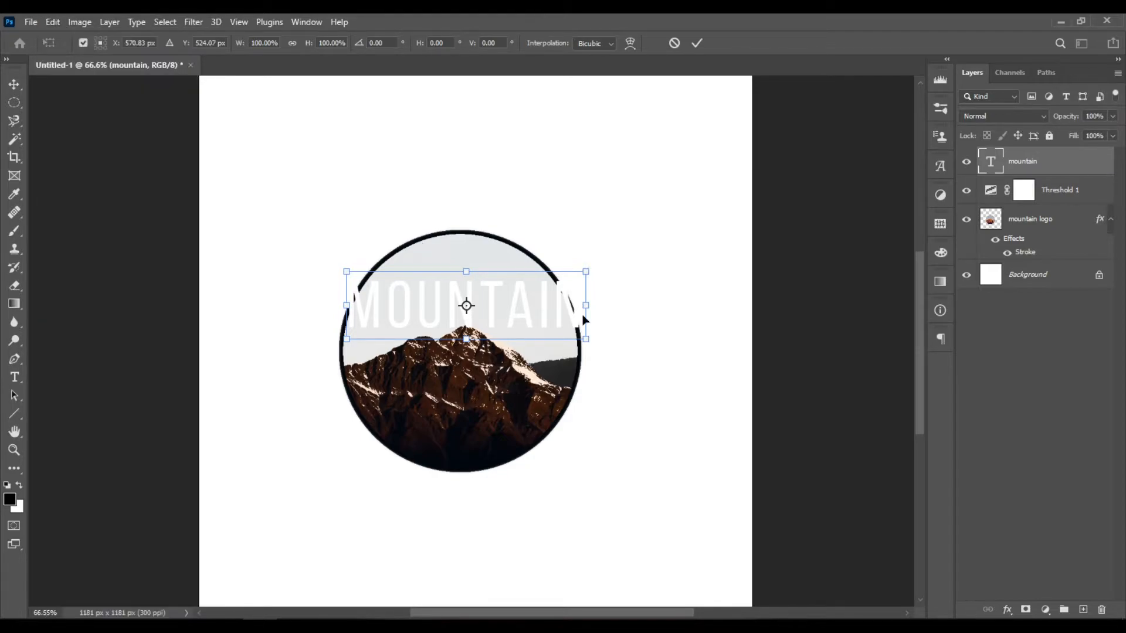
{"action": "left_click_drag", "start_coordinate": [587, 272], "coordinate": [555, 297]}
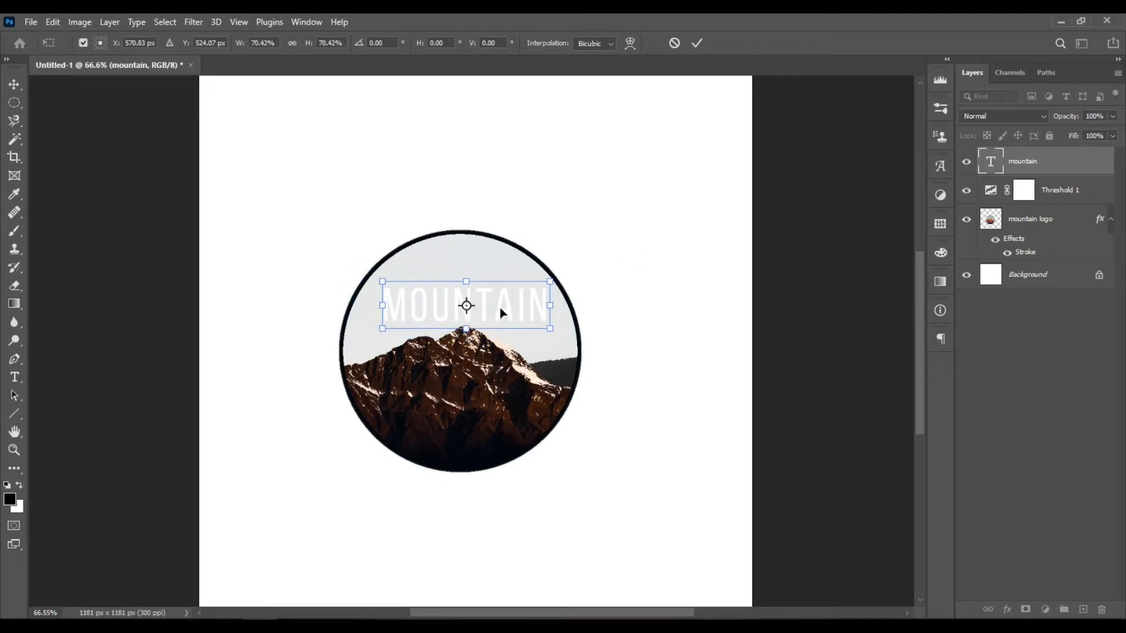
{"action": "left_click_drag", "start_coordinate": [518, 309], "coordinate": [520, 296]}
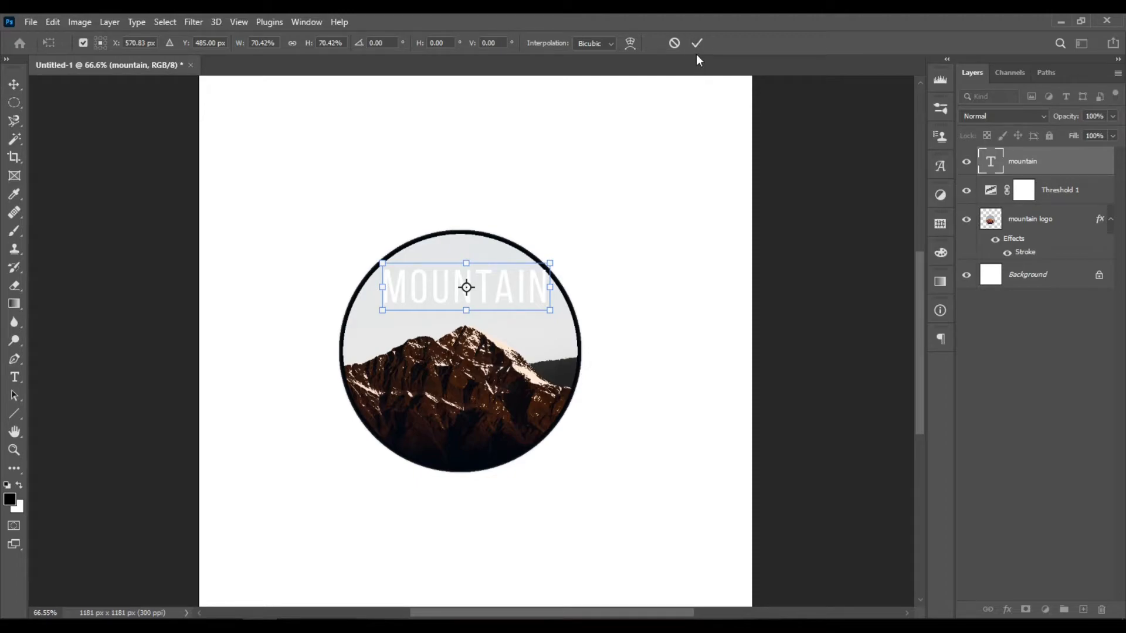
Apply an Arc Upper warp to the mountain text and center it horizontally in the circle
{"action": "left_click", "coordinate": [631, 44]}
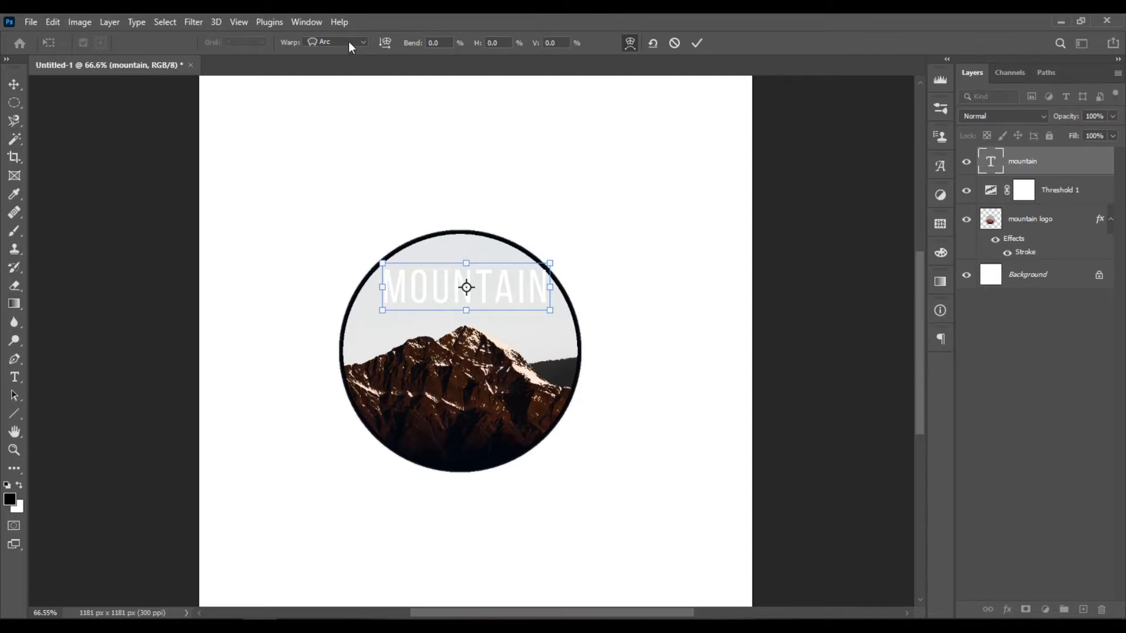
{"action": "left_click", "coordinate": [364, 44]}
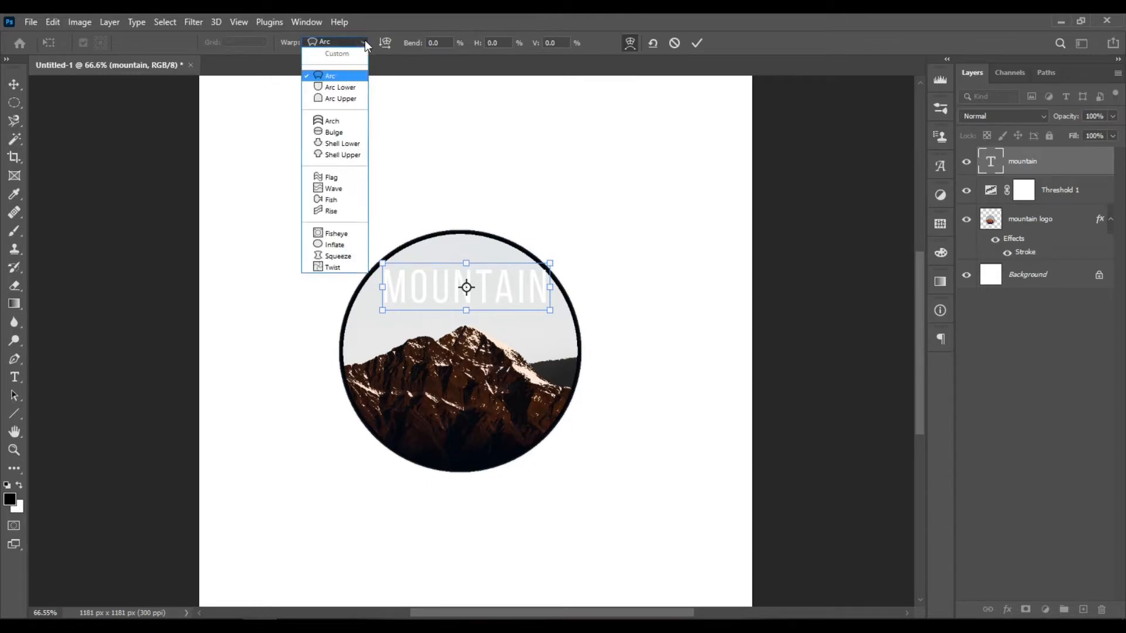
{"action": "left_click", "coordinate": [354, 77]}
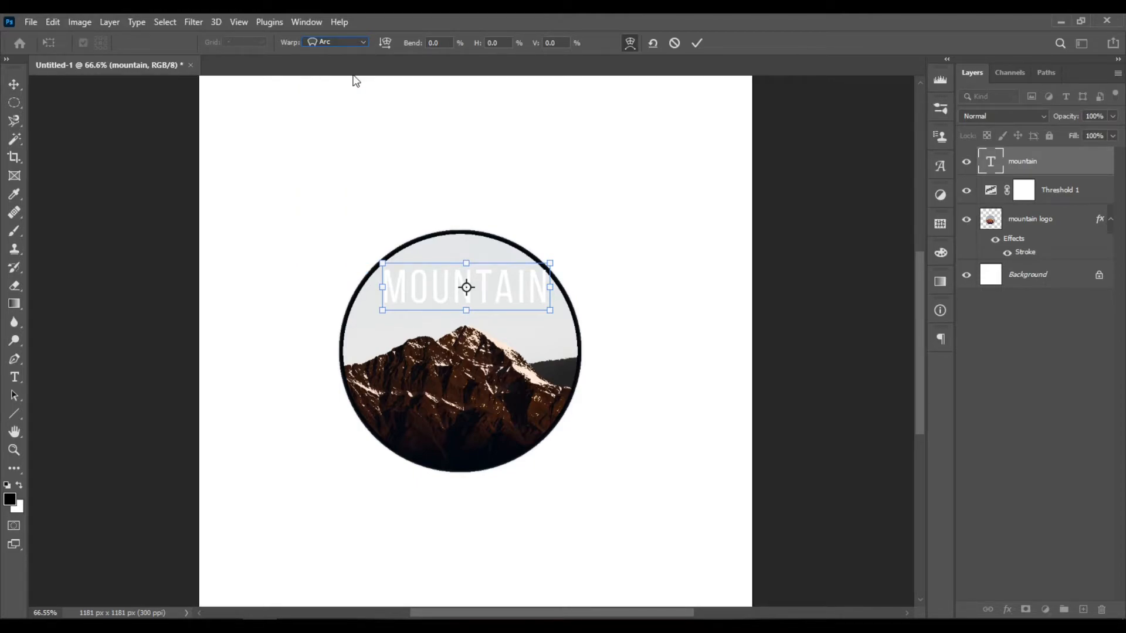
{"action": "left_click", "coordinate": [363, 45]}
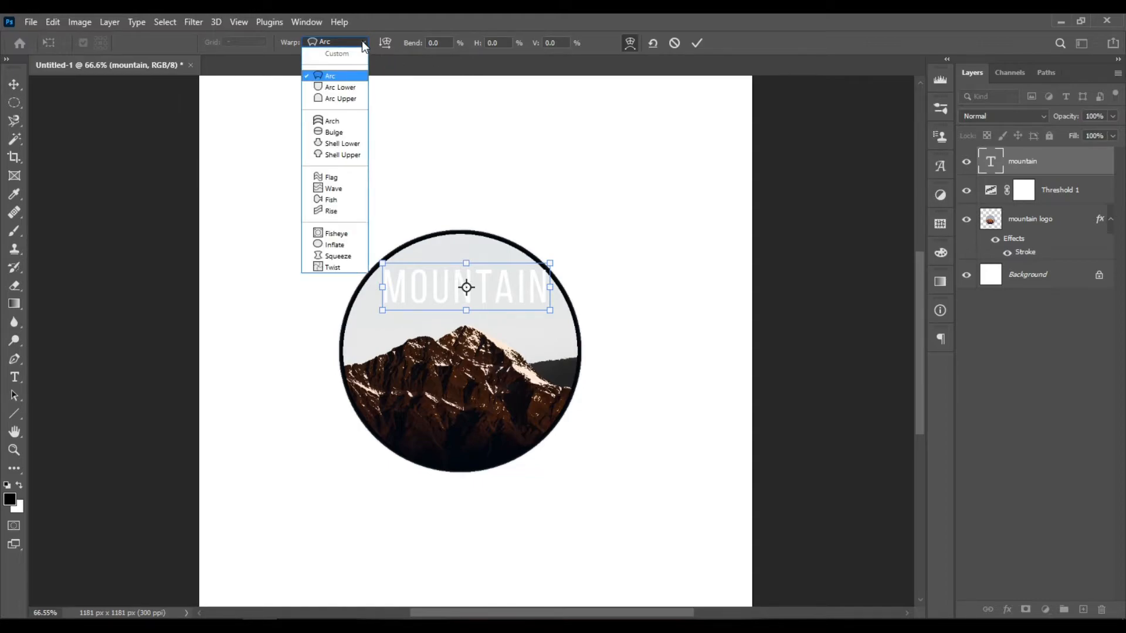
{"action": "left_click", "coordinate": [362, 100]}
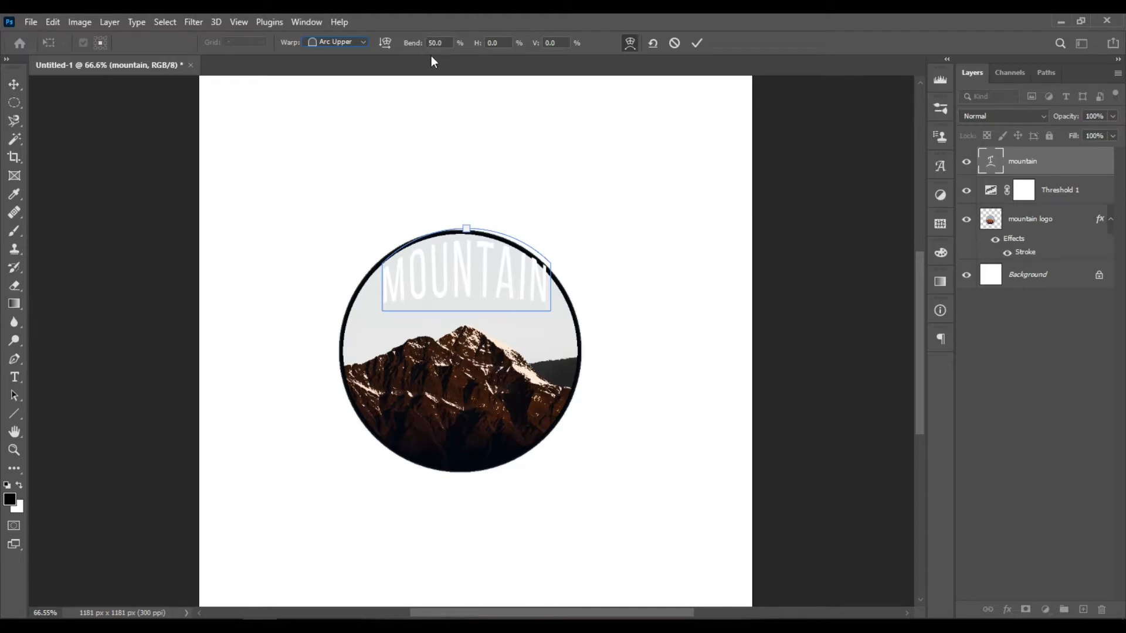
{"action": "left_click_drag", "start_coordinate": [474, 271], "coordinate": [474, 276]}
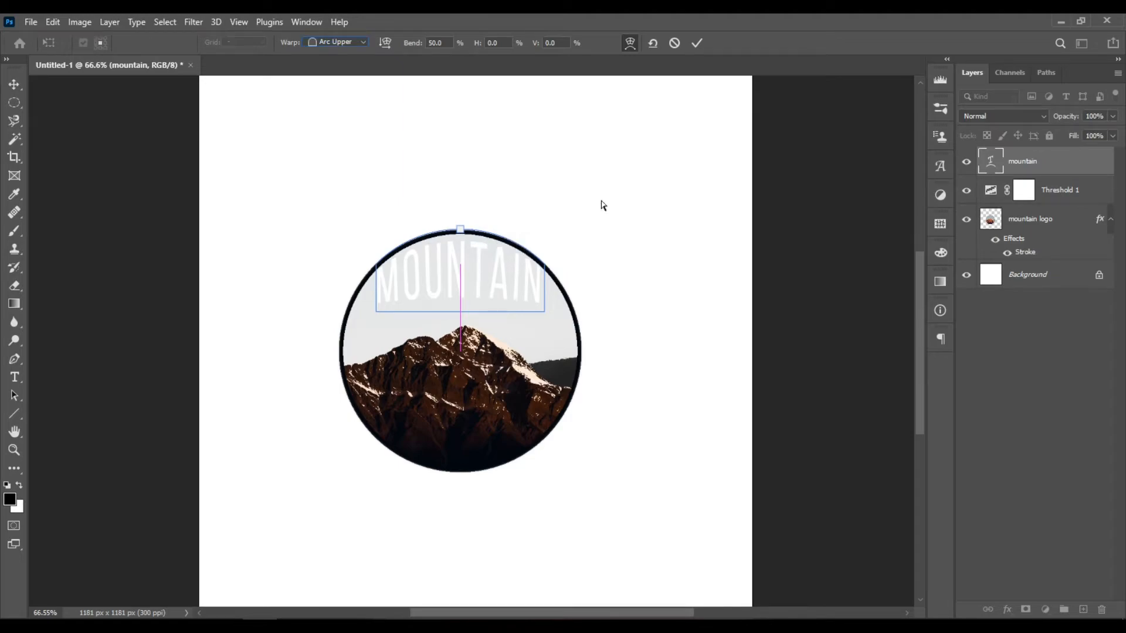
Set the text warp's bend to 70%, move the text down inside the circle's outline, and commit the transform
{"action": "left_click", "coordinate": [449, 43]}
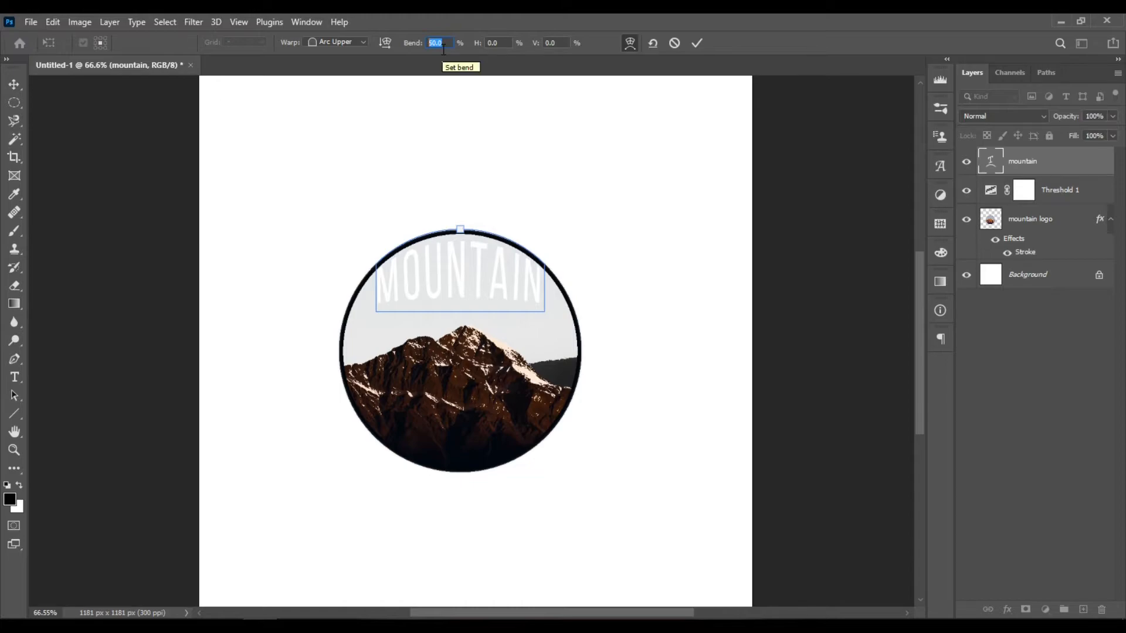
{"action": "type", "text": "70"}
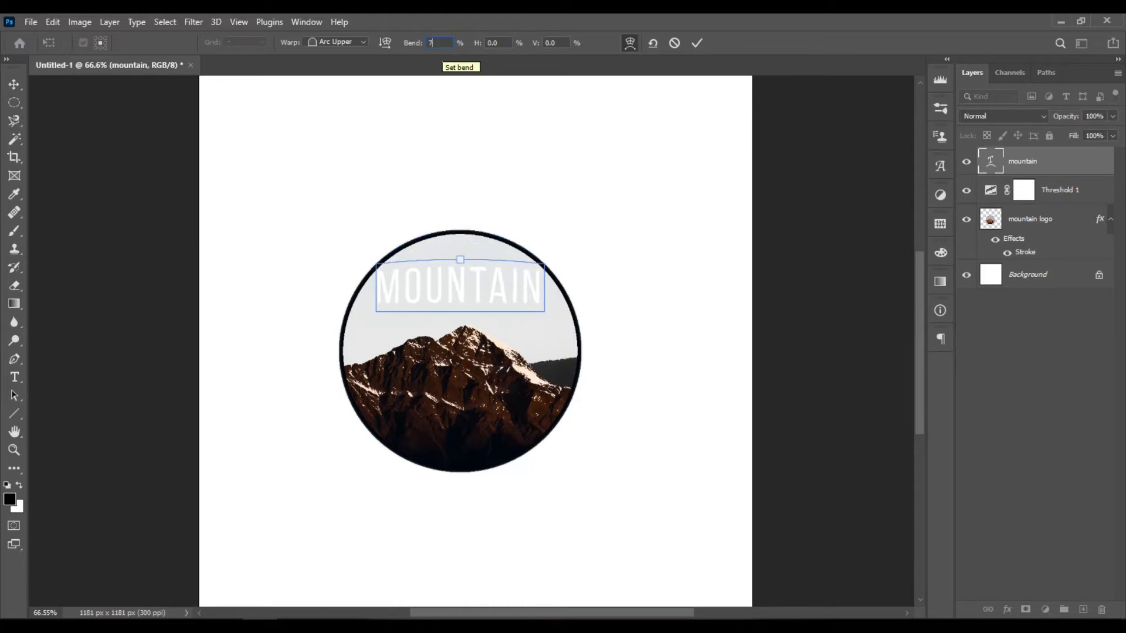
{"action": "left_click", "coordinate": [461, 267]}
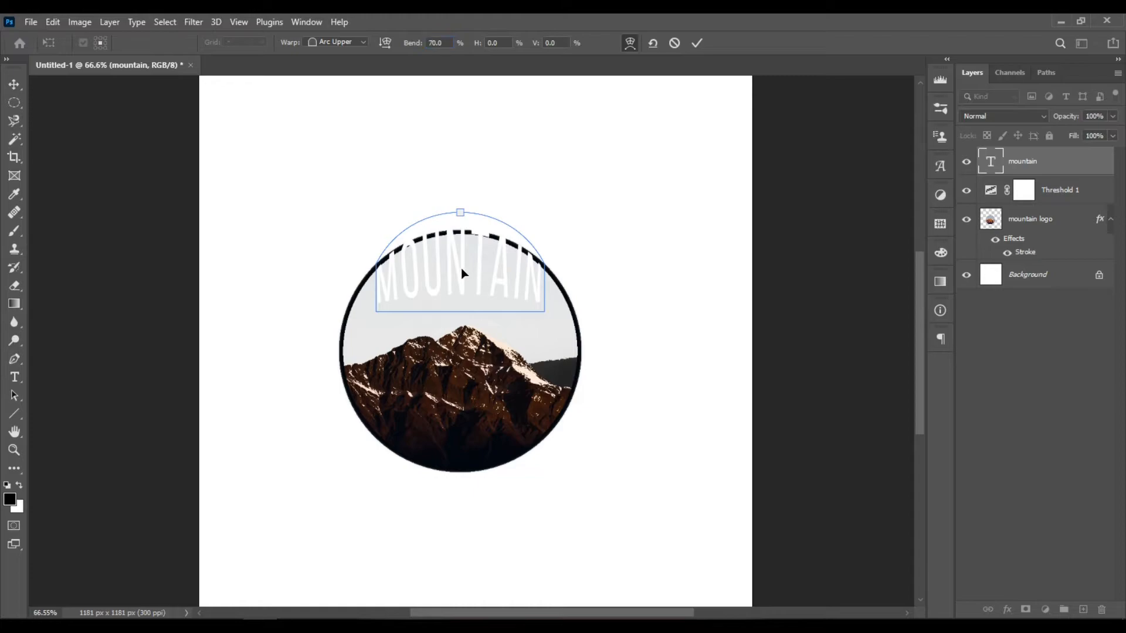
{"action": "left_click_drag", "start_coordinate": [462, 279], "coordinate": [463, 291]}
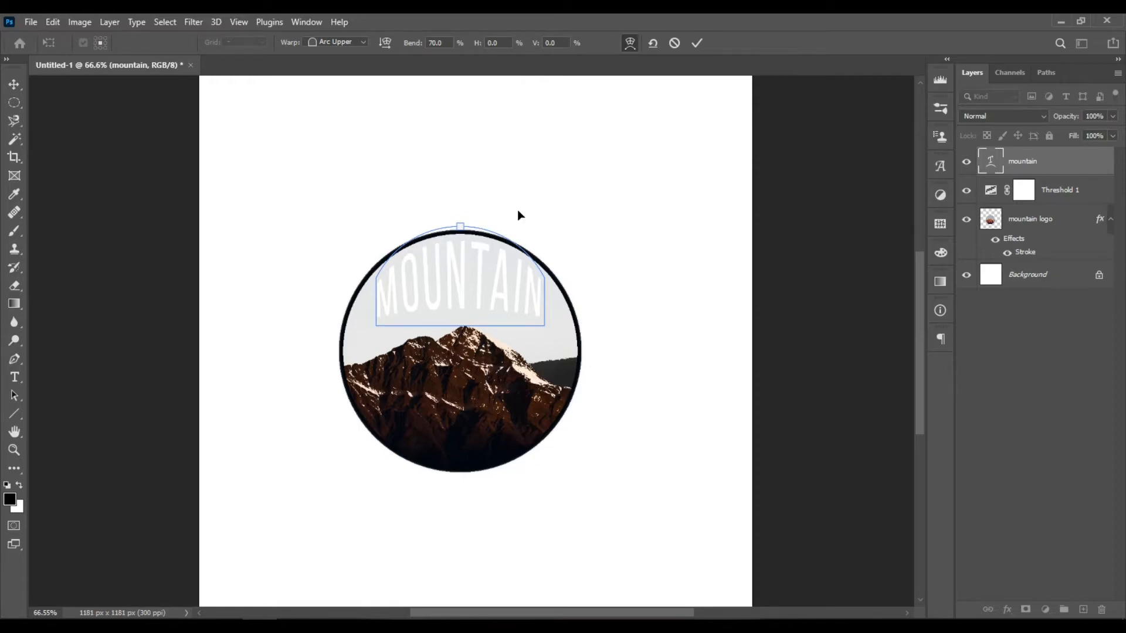
{"action": "key", "text": "Return"}
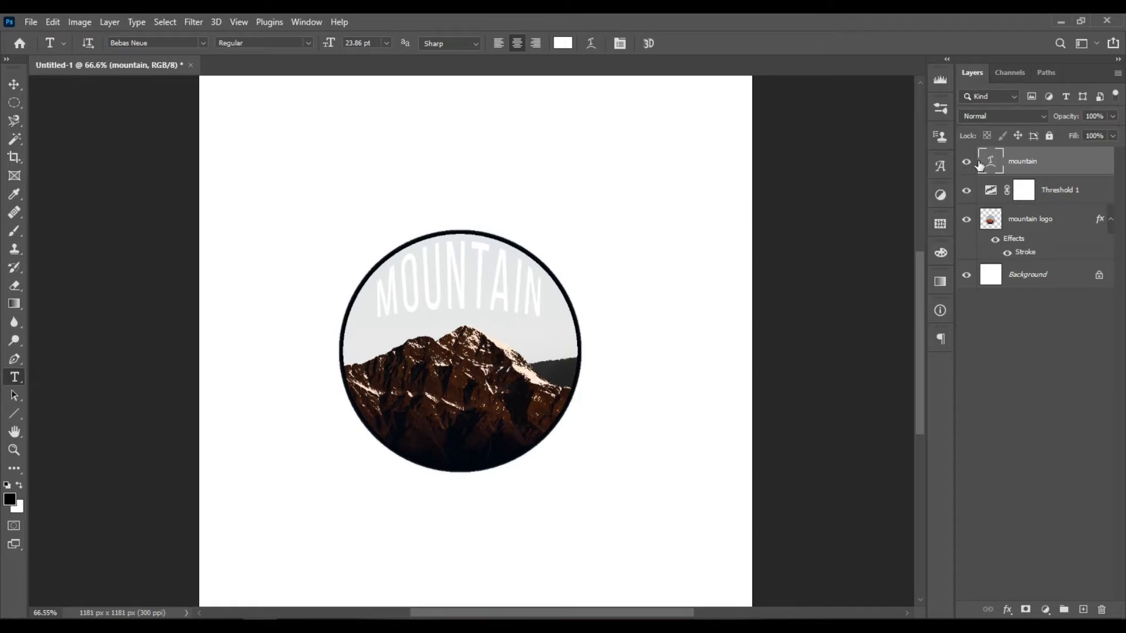
Convert the mountain logo layer to a Smart Object
{"action": "left_click", "coordinate": [1036, 221]}
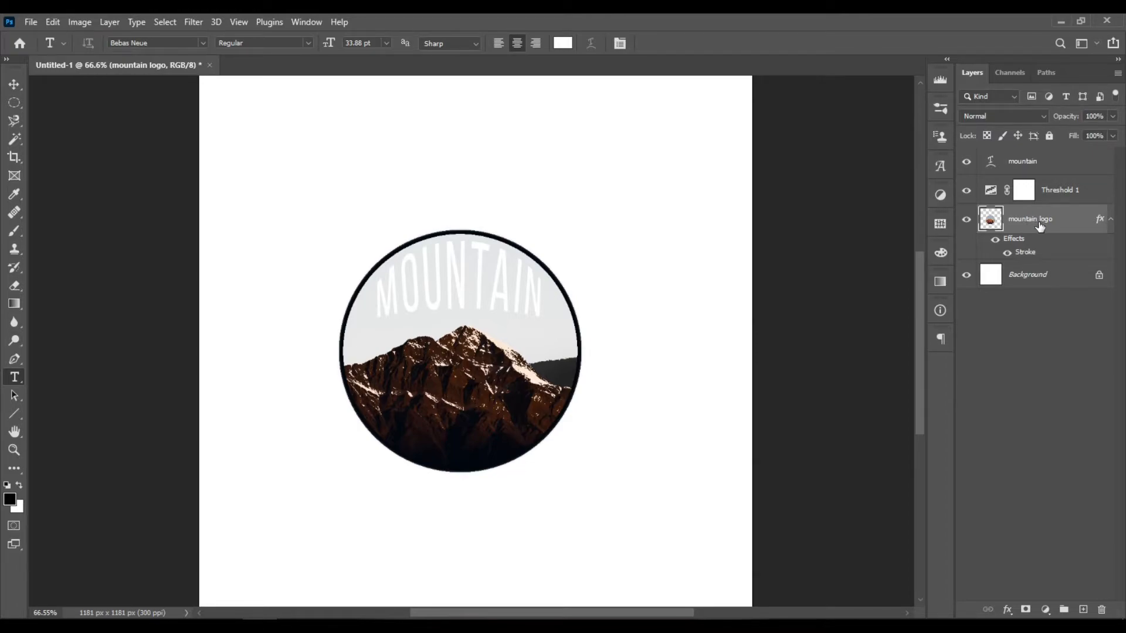
{"action": "right_click", "coordinate": [1071, 223]}
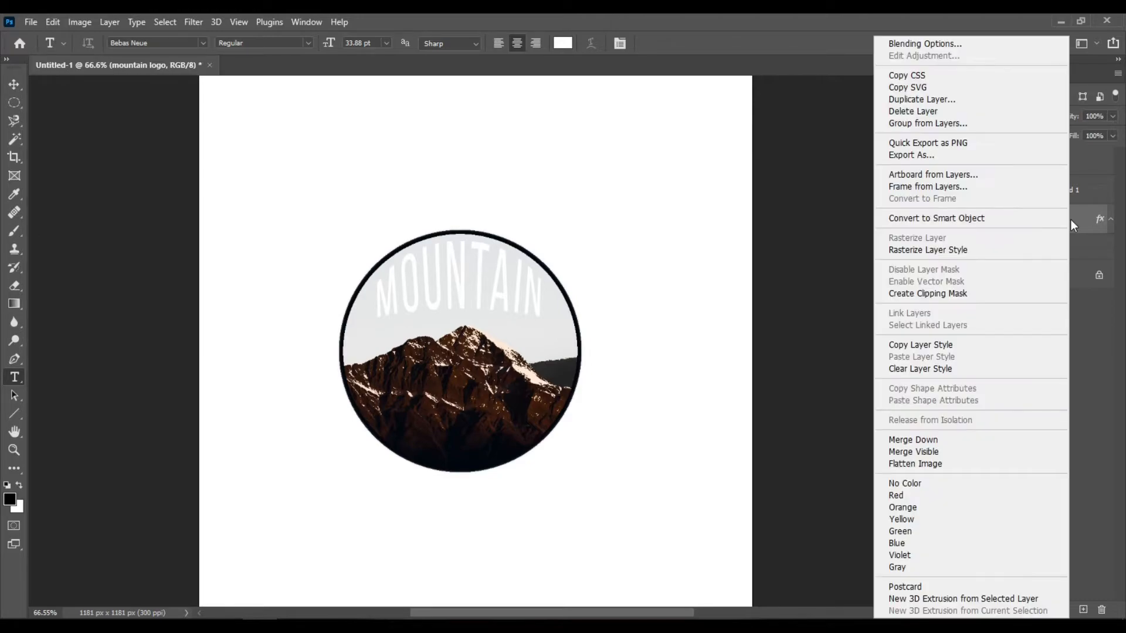
{"action": "left_click", "coordinate": [1001, 218]}
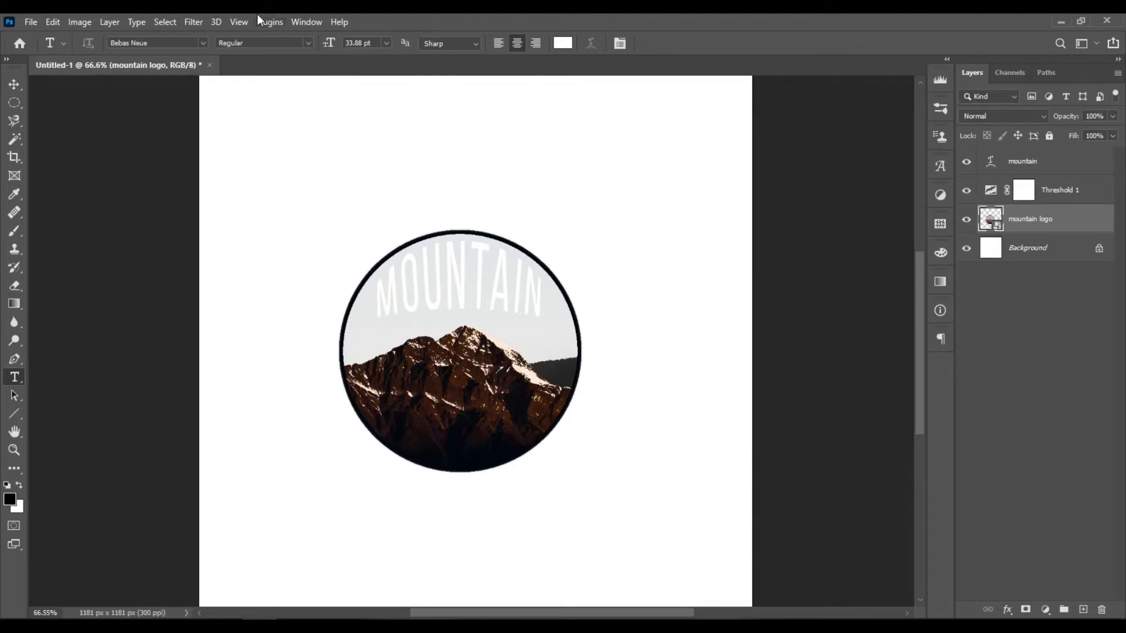
Open the Filter Gallery for the mountain logo layer and choose the Artistic Cutout filter, with the whole logo shown in the preview
{"action": "left_click", "coordinate": [195, 23]}
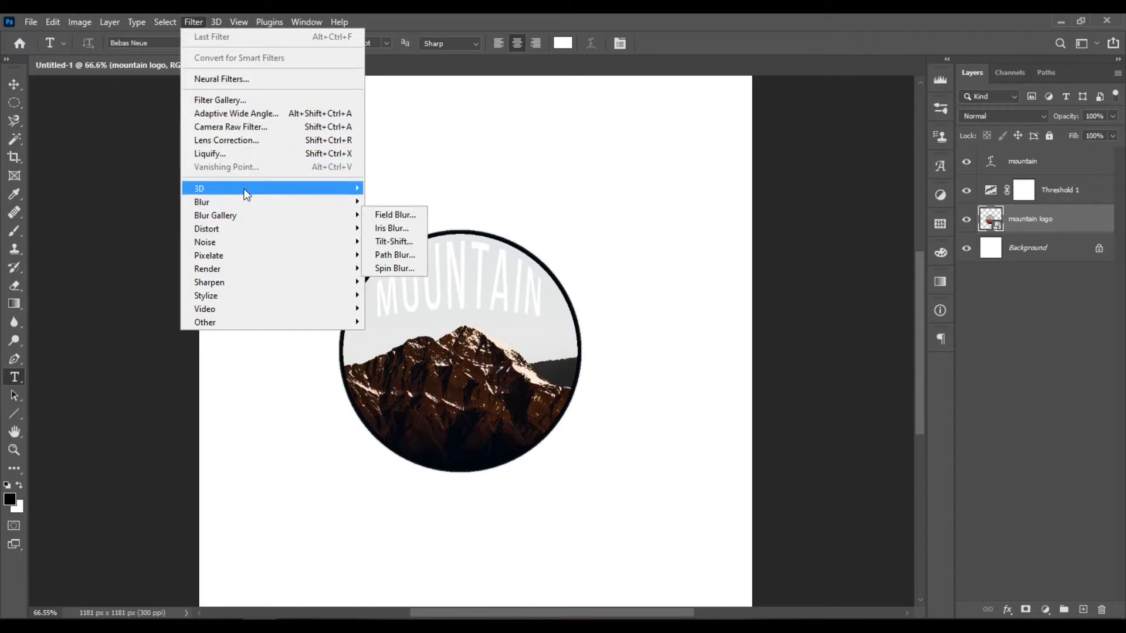
{"action": "left_click", "coordinate": [269, 101]}
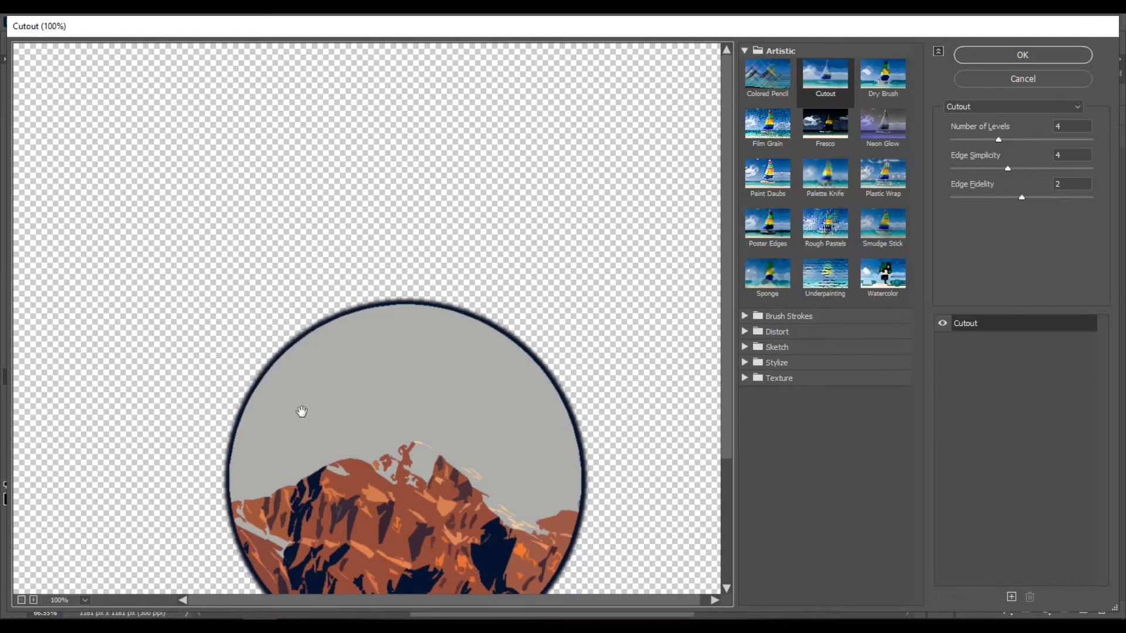
{"action": "left_click", "coordinate": [20, 602]}
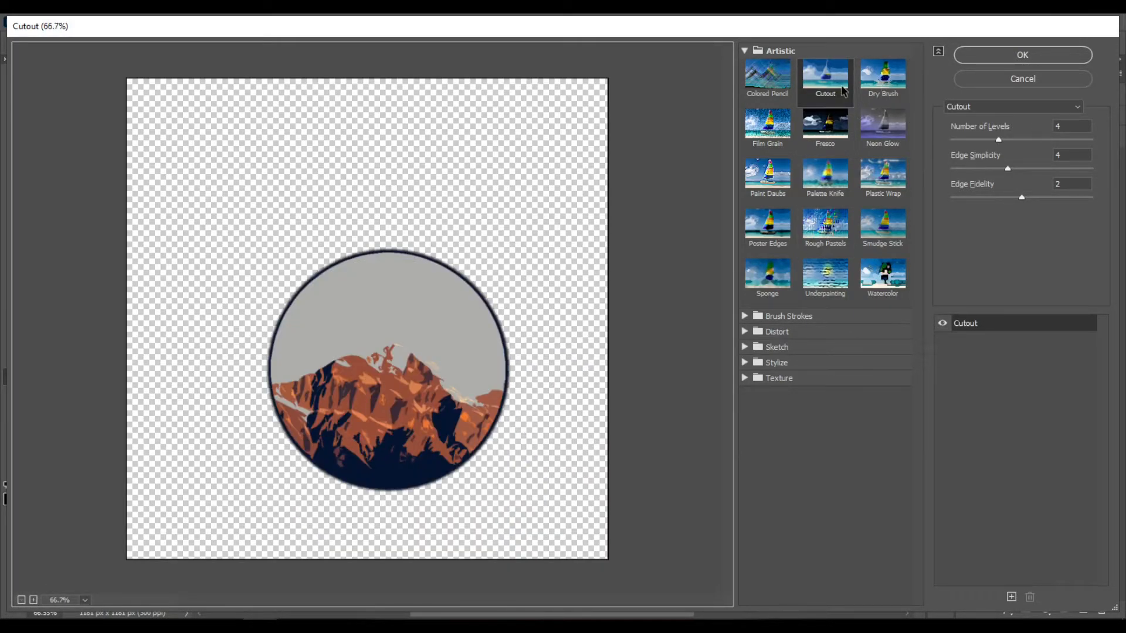
{"action": "left_click", "coordinate": [884, 86]}
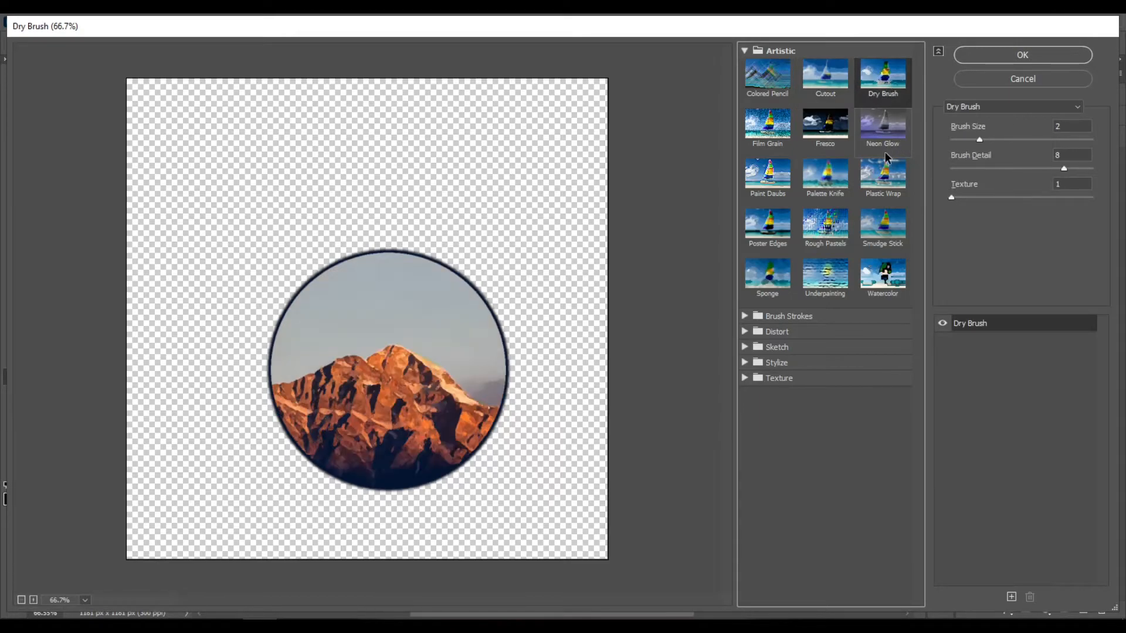
{"action": "left_click", "coordinate": [833, 77]}
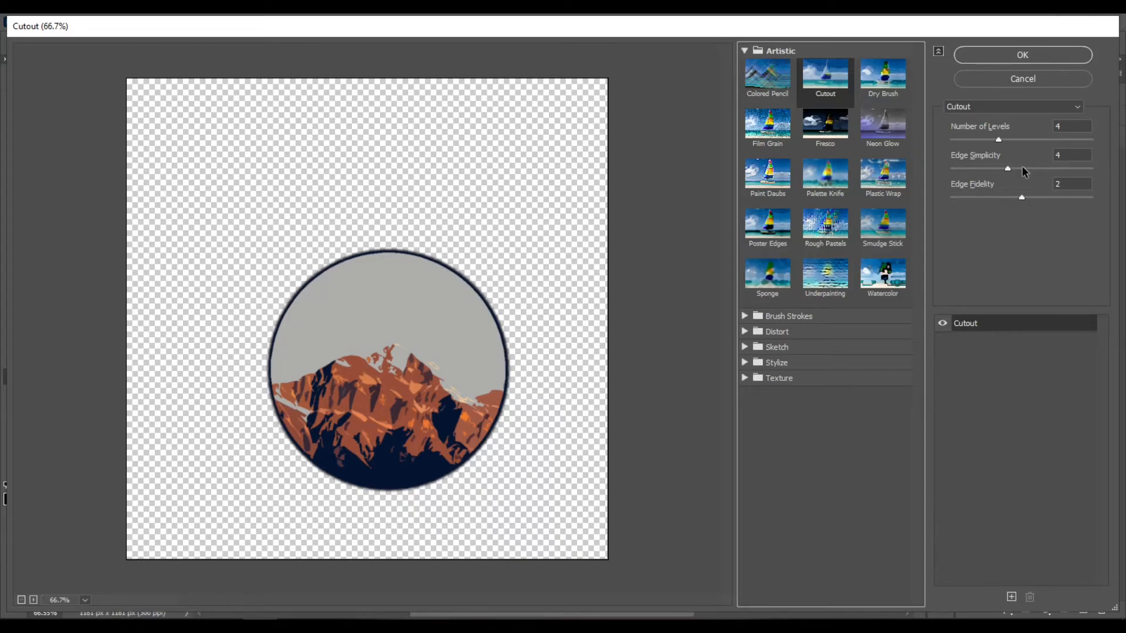
Set the Cutout filter's Number of Levels to 3 and apply it to the mountain logo
{"action": "left_click_drag", "start_coordinate": [999, 139], "coordinate": [957, 142]}
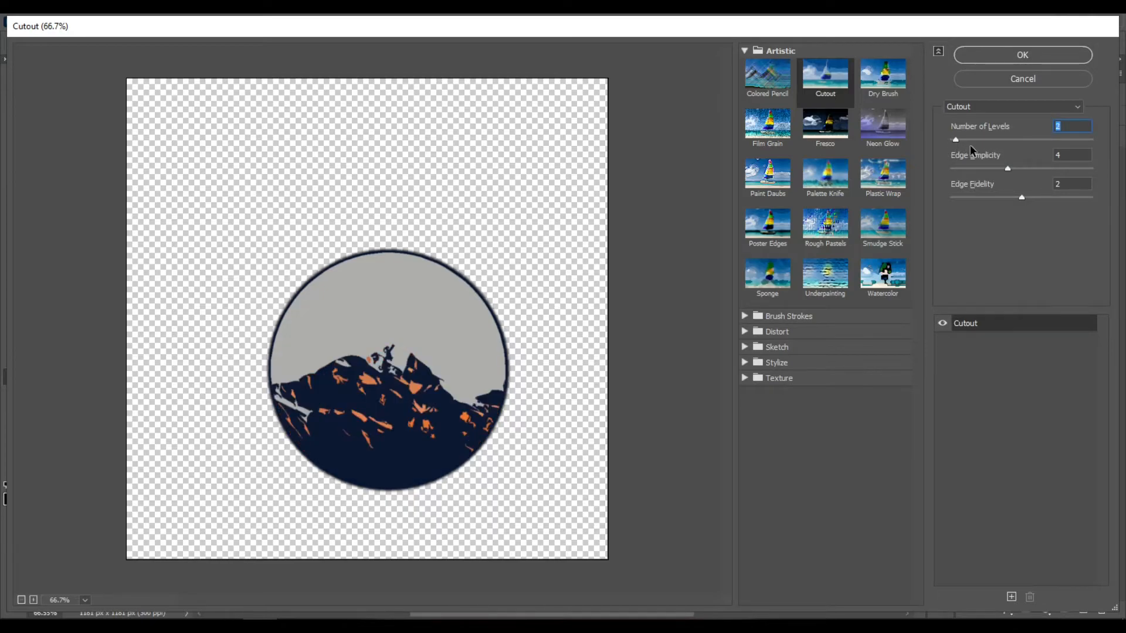
{"action": "left_click", "coordinate": [975, 140]}
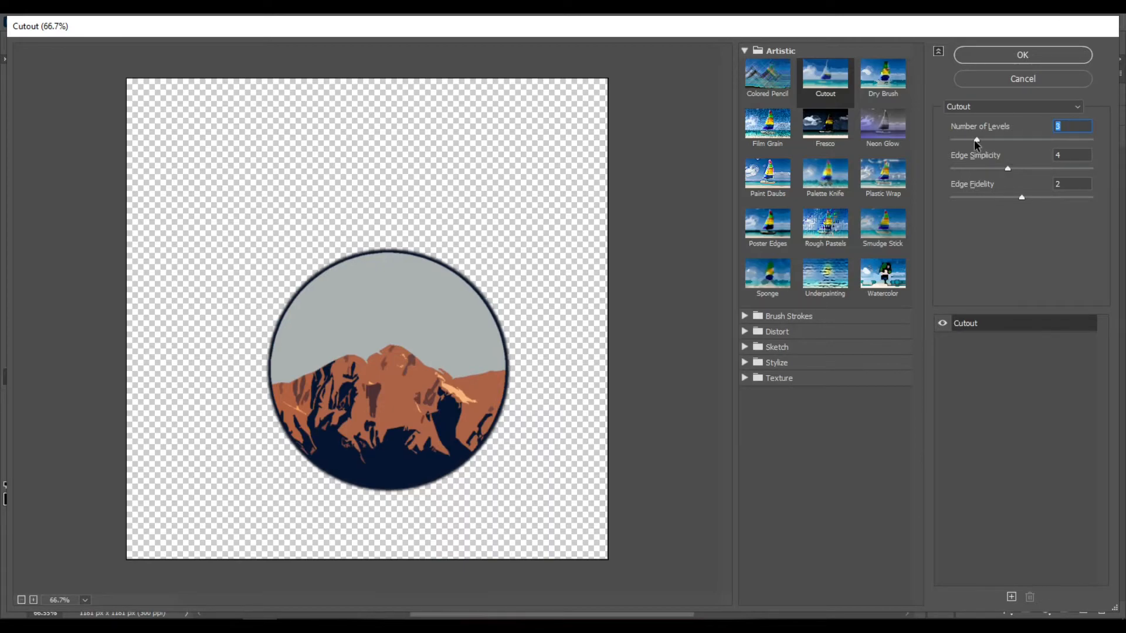
{"action": "left_click_drag", "start_coordinate": [974, 139], "coordinate": [962, 138]}
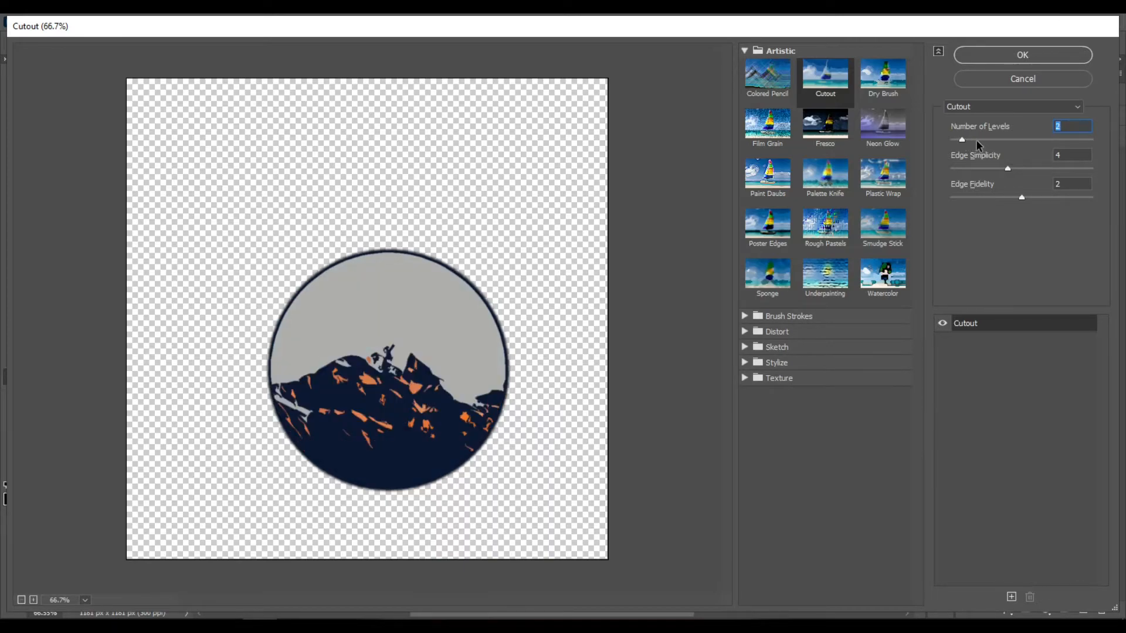
{"action": "left_click", "coordinate": [977, 141]}
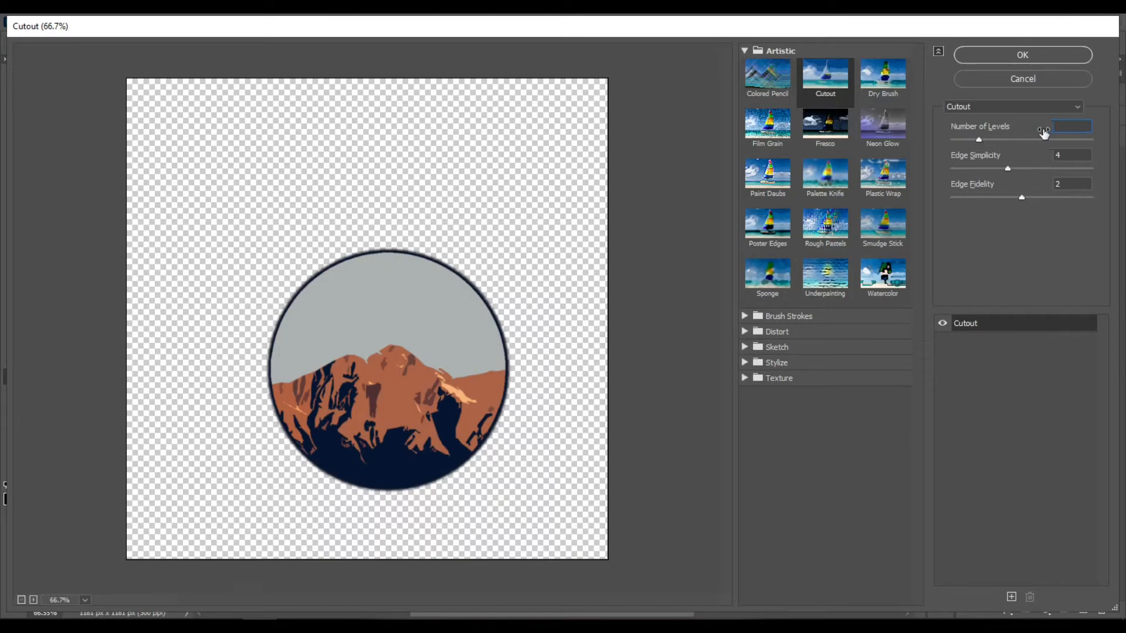
{"action": "double_click", "coordinate": [1062, 127]}
{"action": "left_click", "coordinate": [1055, 55]}
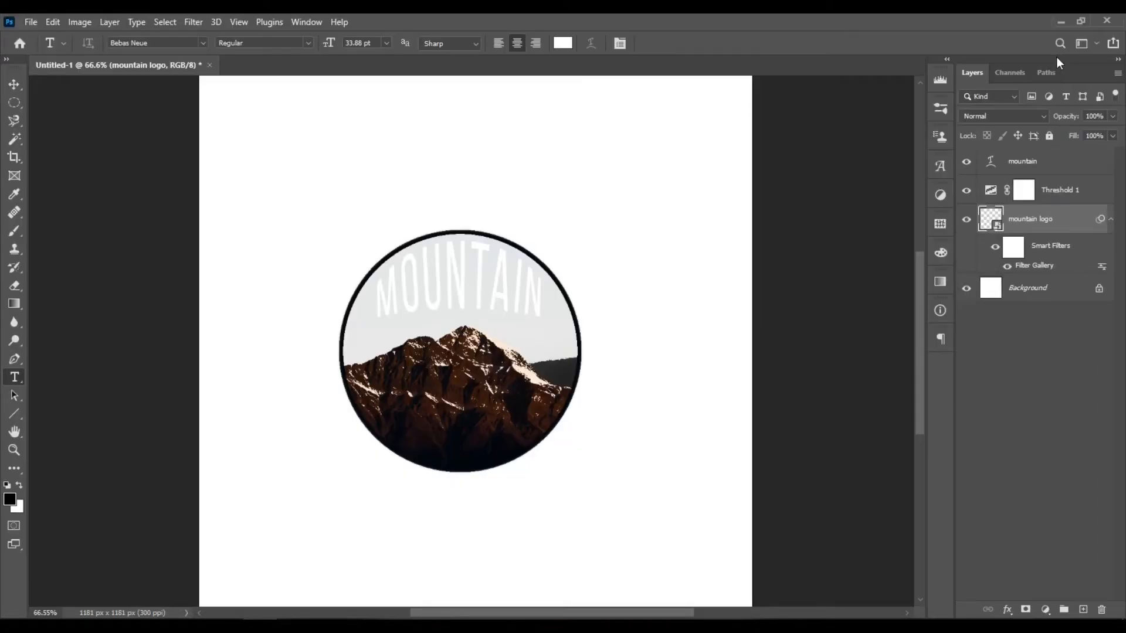
Recolor the mountain text to the near-black #02060f sampled from the dark base of the mountain
{"action": "left_click", "coordinate": [1048, 162]}
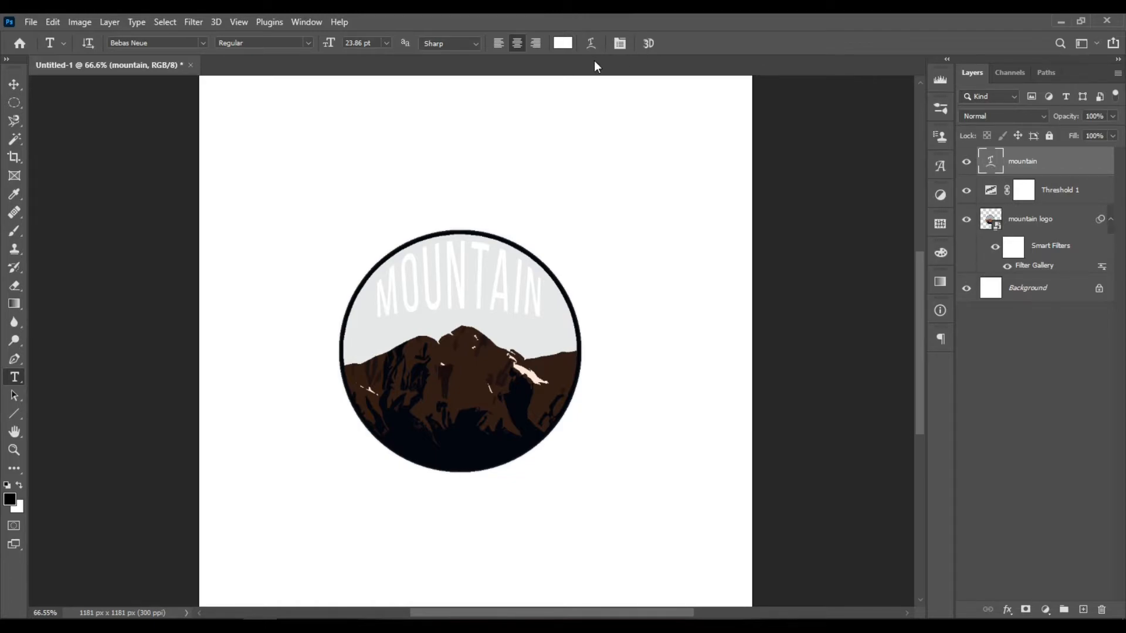
{"action": "left_click", "coordinate": [563, 44]}
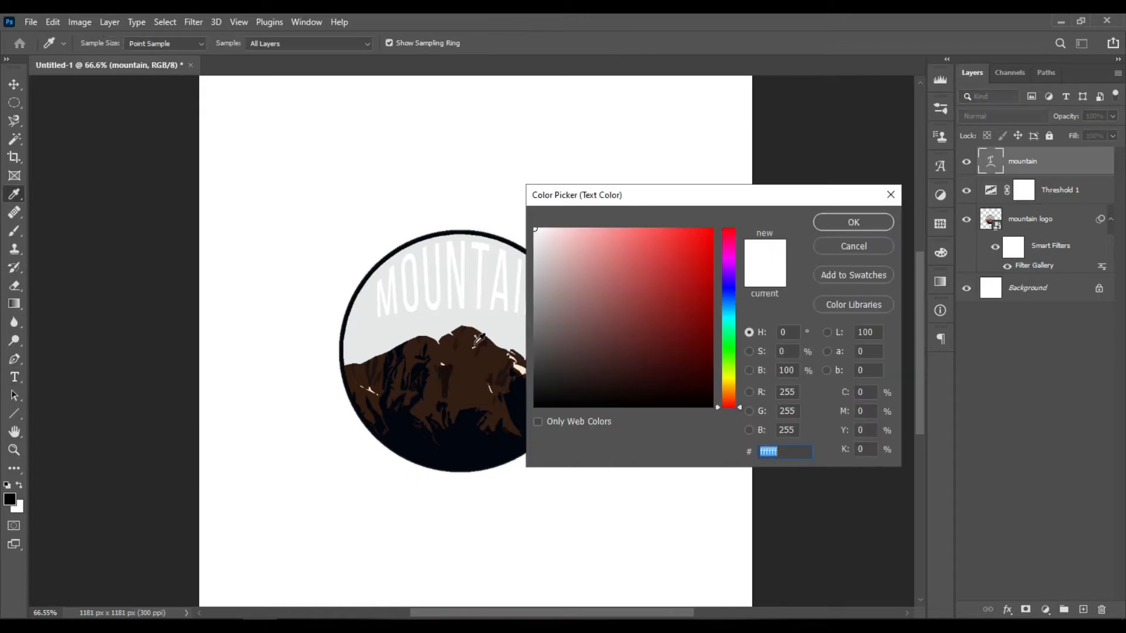
{"action": "left_click", "coordinate": [461, 432]}
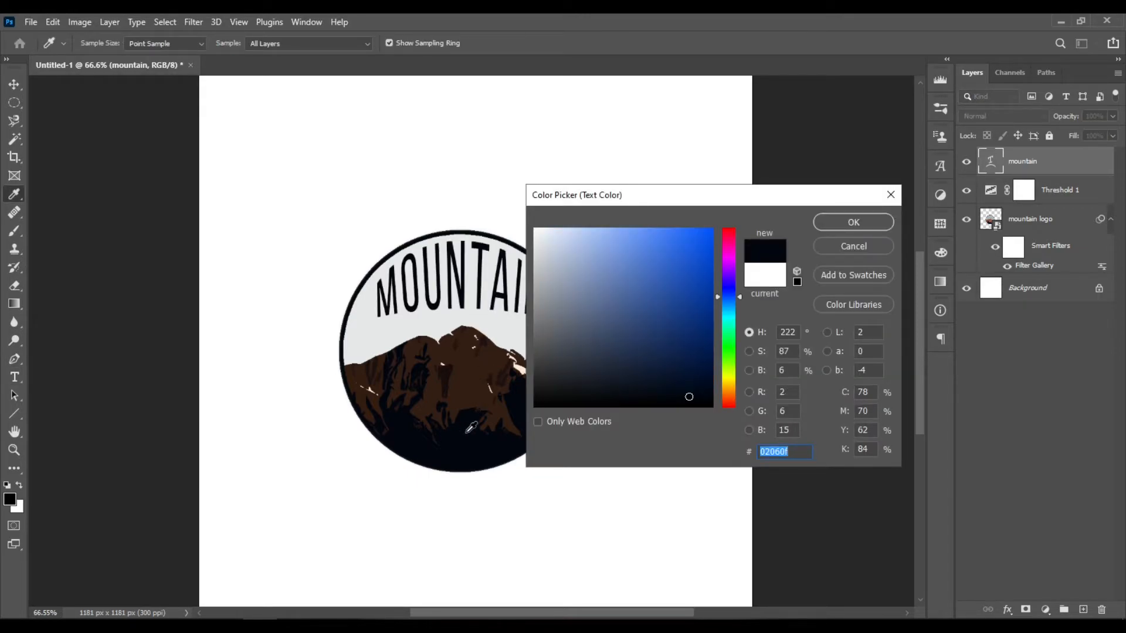
{"action": "left_click", "coordinate": [882, 223]}
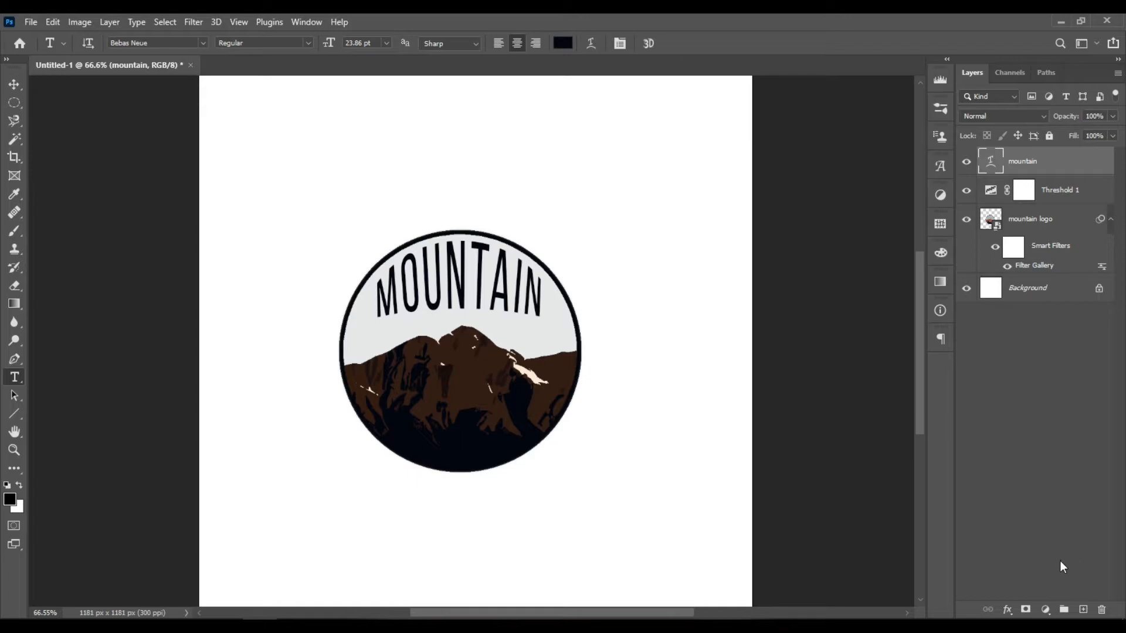
Add a Levels adjustment above the mountain text with input levels of 0 for shadows, 1.29 for midtones and 159 for highlights
{"action": "left_click", "coordinate": [1046, 610]}
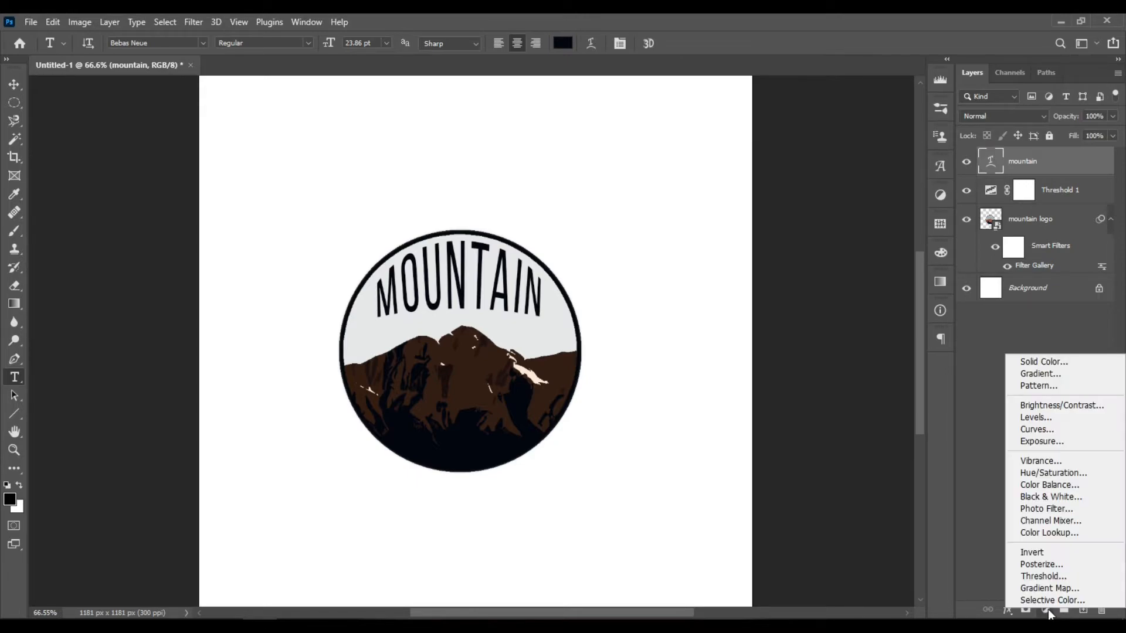
{"action": "left_click", "coordinate": [1071, 418]}
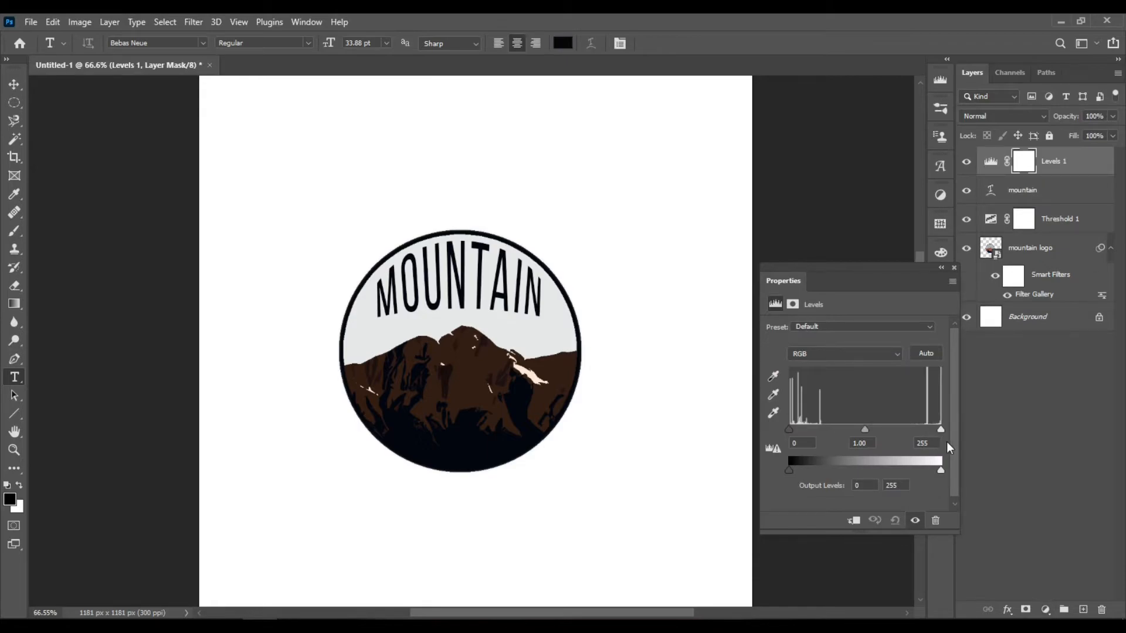
{"action": "left_click_drag", "start_coordinate": [940, 429], "coordinate": [897, 432]}
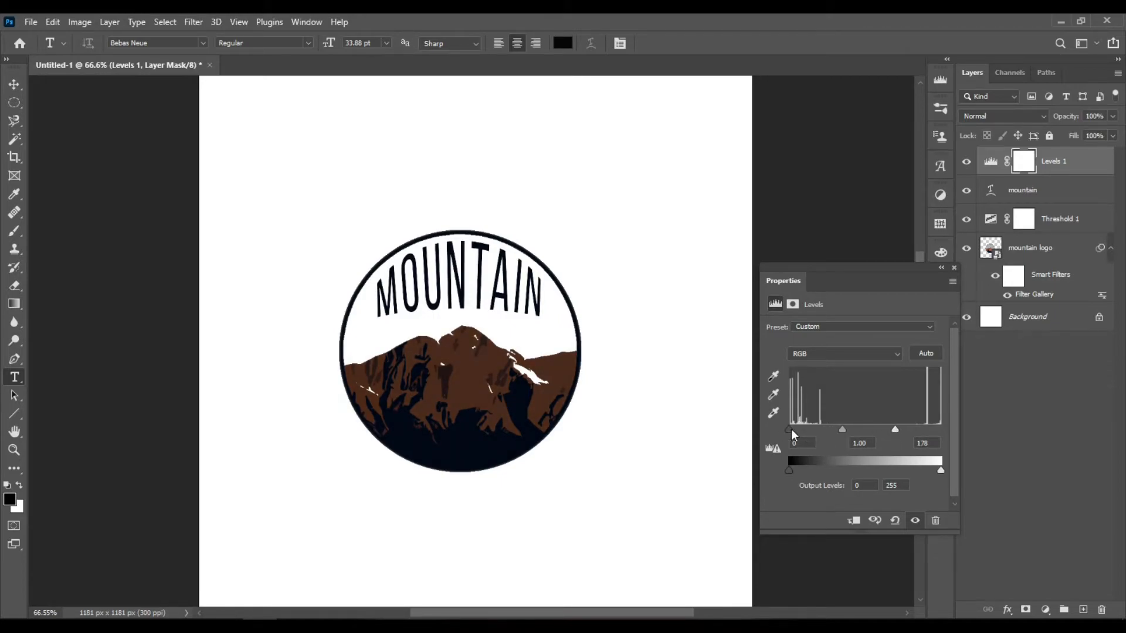
{"action": "left_click_drag", "start_coordinate": [790, 430], "coordinate": [798, 433]}
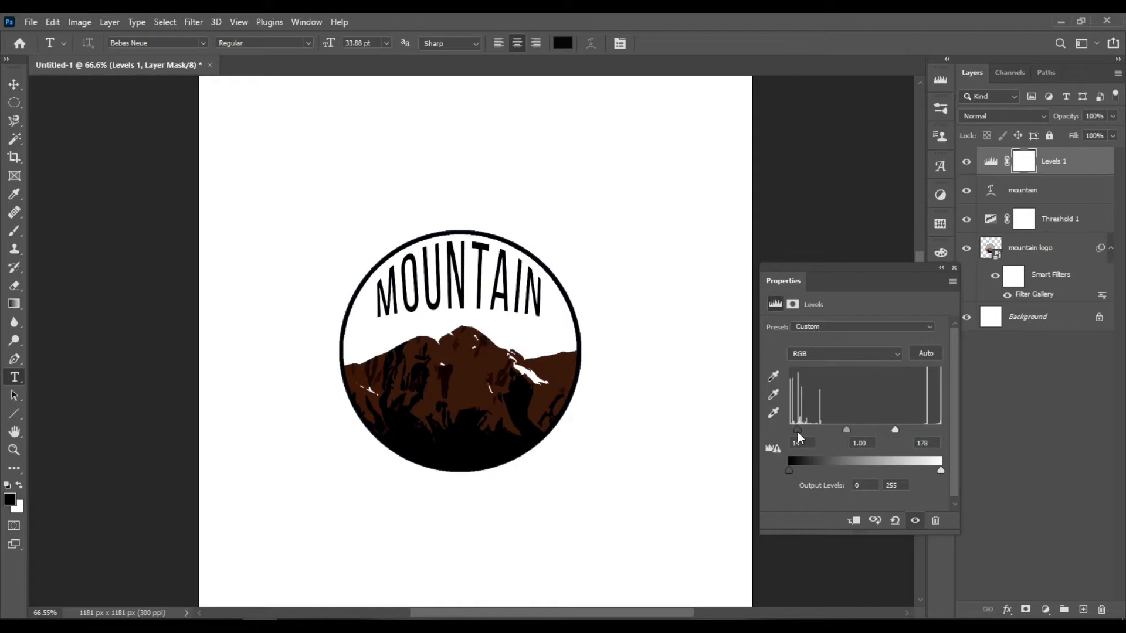
{"action": "mouse_move", "coordinate": [846, 430]}
{"action": "left_mouse_down"}
{"action": "mouse_move", "coordinate": [820, 438]}
{"action": "mouse_move", "coordinate": [839, 440]}
{"action": "mouse_move", "coordinate": [829, 434]}
{"action": "left_mouse_up"}
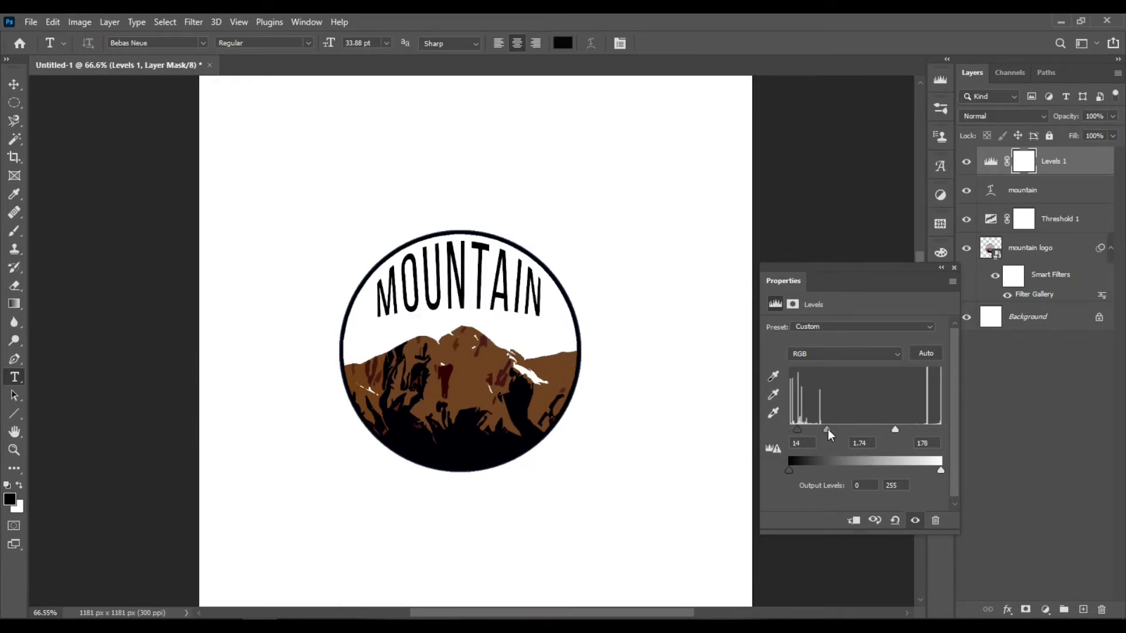
{"action": "left_click_drag", "start_coordinate": [828, 434], "coordinate": [839, 435]}
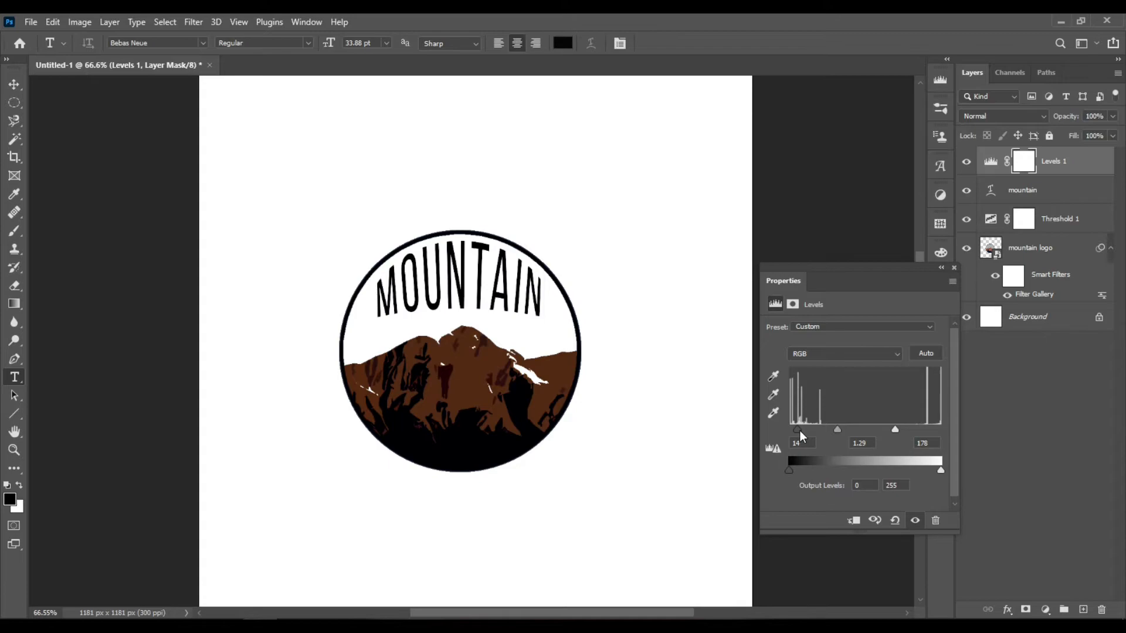
{"action": "mouse_move", "coordinate": [800, 431]}
{"action": "left_mouse_down"}
{"action": "mouse_move", "coordinate": [780, 427]}
{"action": "mouse_move", "coordinate": [809, 433]}
{"action": "mouse_move", "coordinate": [782, 431]}
{"action": "left_mouse_up"}
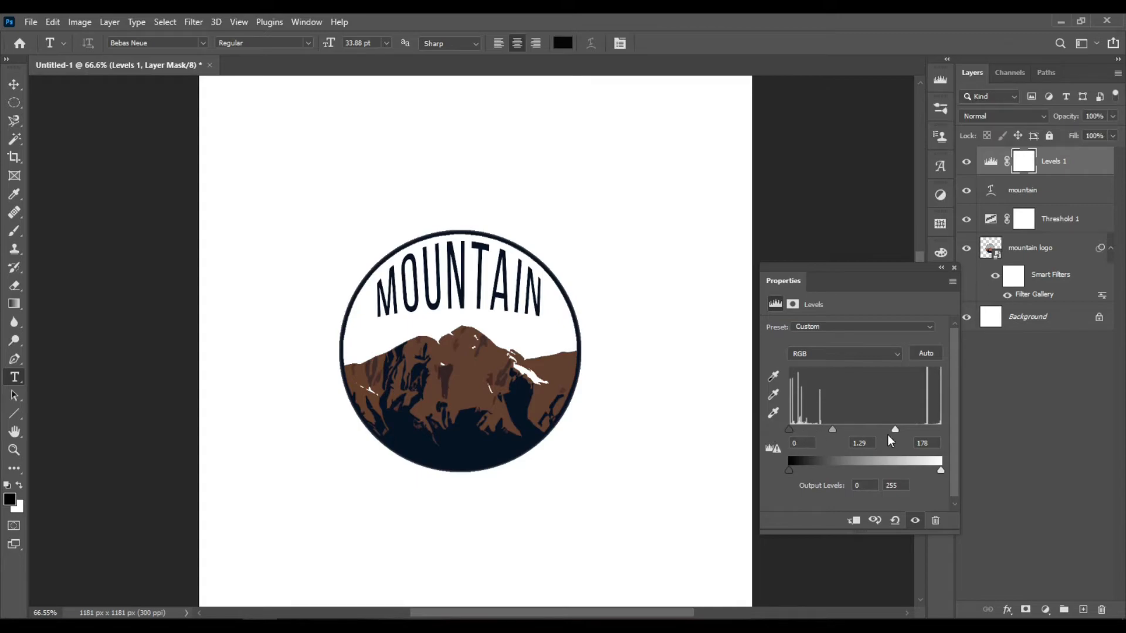
{"action": "mouse_move", "coordinate": [898, 432]}
{"action": "left_mouse_down"}
{"action": "mouse_move", "coordinate": [878, 434]}
{"action": "mouse_move", "coordinate": [887, 440]}
{"action": "left_mouse_up"}
{"action": "left_click", "coordinate": [954, 269]}
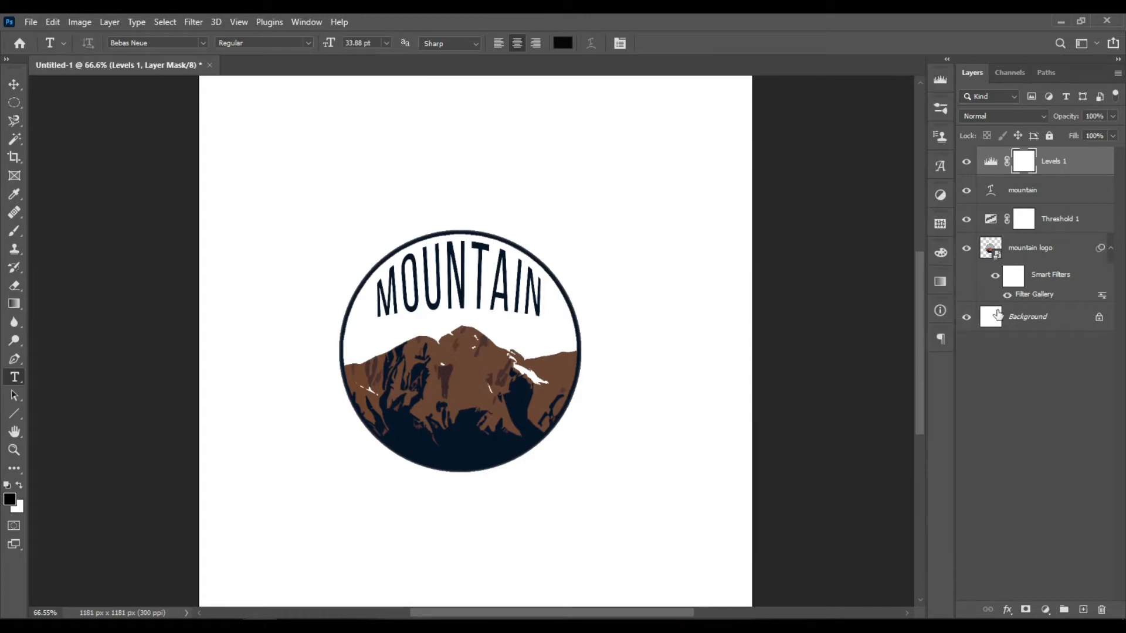
Add a Hue/Saturation adjustment above the Levels layer and set Hue to +168
{"action": "left_click", "coordinate": [1046, 610]}
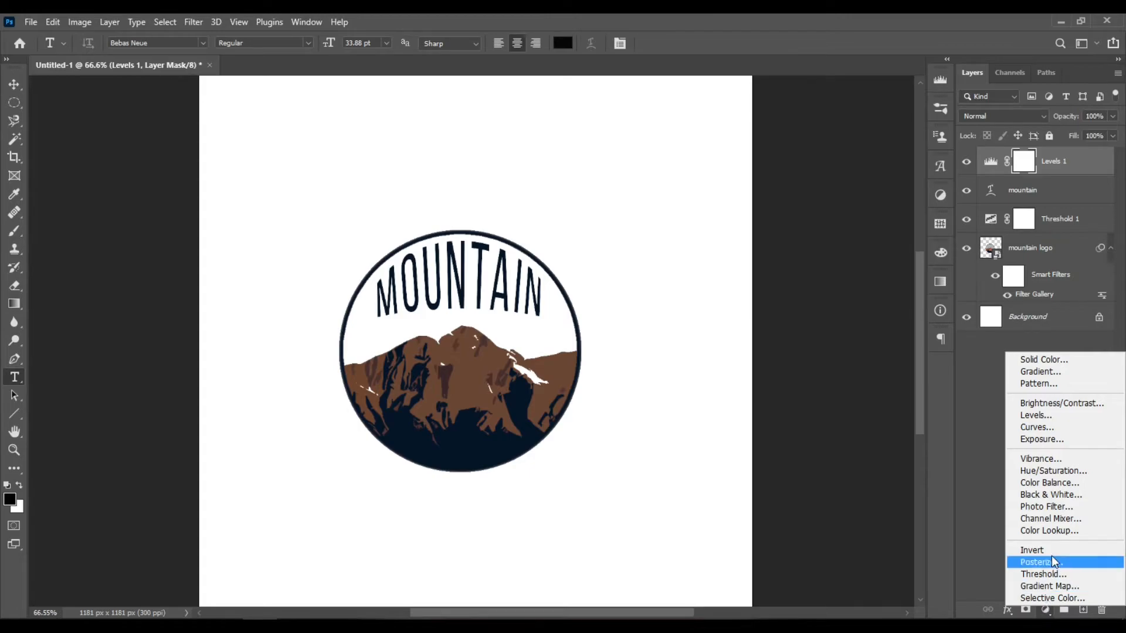
{"action": "left_click", "coordinate": [1082, 470]}
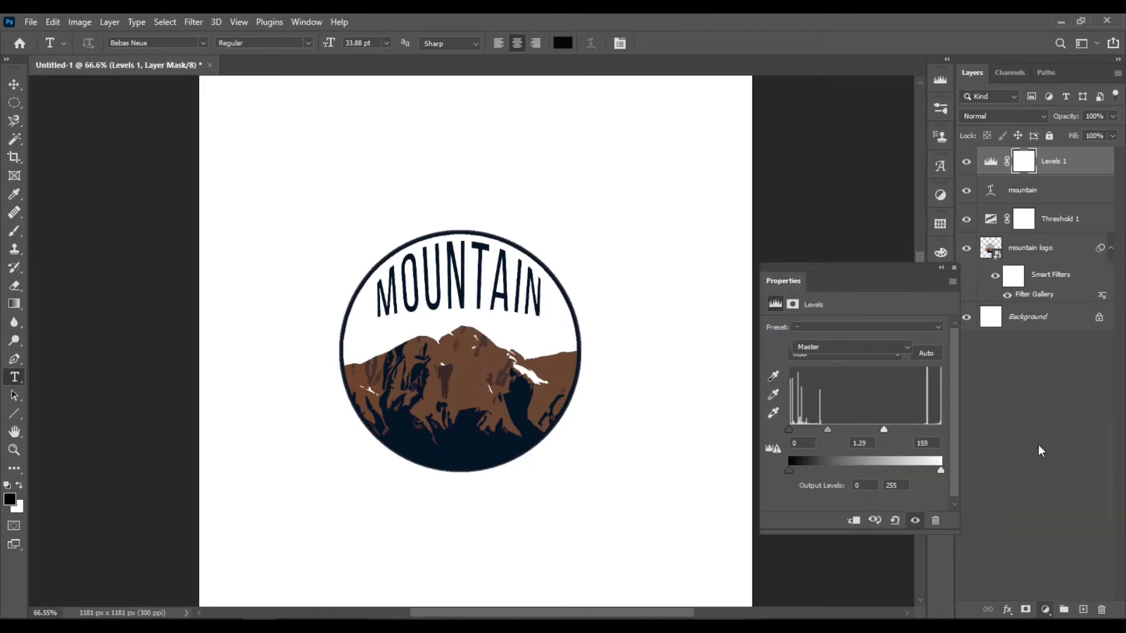
{"action": "left_click_drag", "start_coordinate": [856, 379], "coordinate": [778, 383]}
{"action": "left_click_drag", "start_coordinate": [792, 385], "coordinate": [935, 381]}
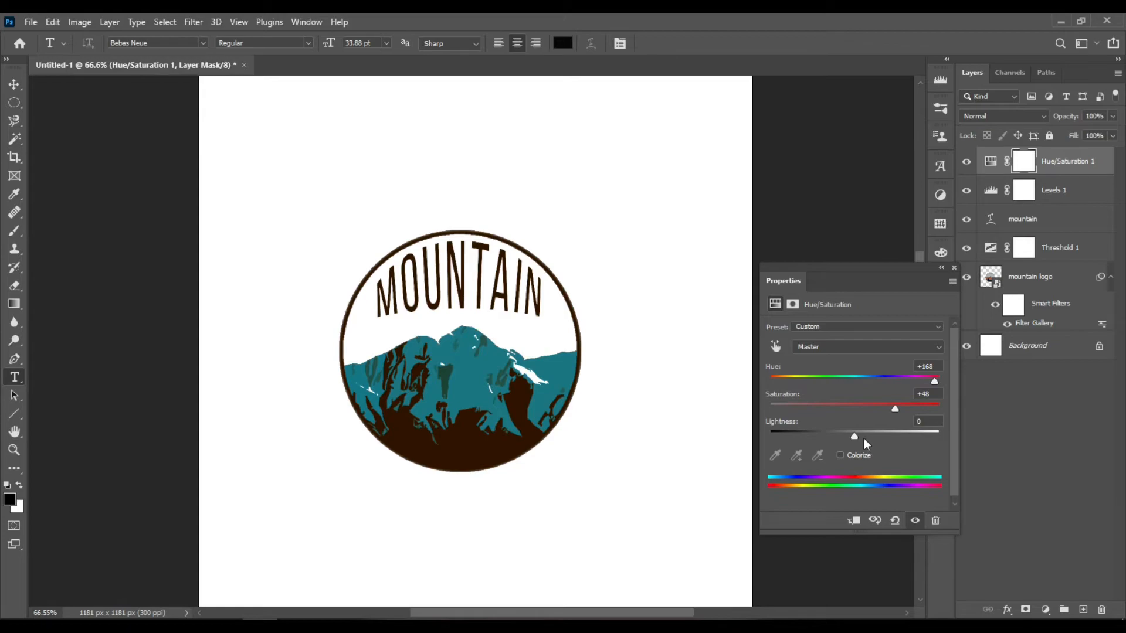
Set the Hue/Saturation adjustment's Lightness to 0 and Saturation to +60
{"action": "mouse_move", "coordinate": [855, 431]}
{"action": "left_mouse_down"}
{"action": "mouse_move", "coordinate": [895, 435]}
{"action": "mouse_move", "coordinate": [836, 438]}
{"action": "mouse_move", "coordinate": [848, 437]}
{"action": "left_mouse_up"}
{"action": "double_click", "coordinate": [927, 422]}
{"action": "type", "text": "0"}
{"action": "key", "text": "Return"}
{"action": "left_click_drag", "start_coordinate": [890, 410], "coordinate": [914, 409]}
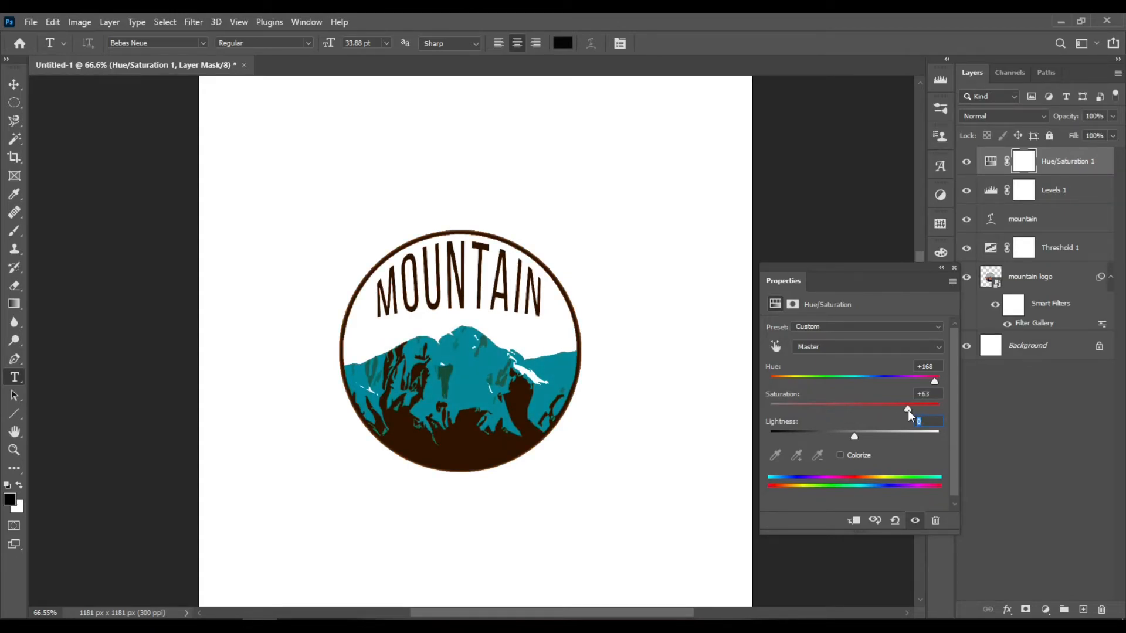
{"action": "key", "text": "shift+Tab"}
{"action": "type", "text": "60"}
{"action": "left_click", "coordinate": [954, 268]}
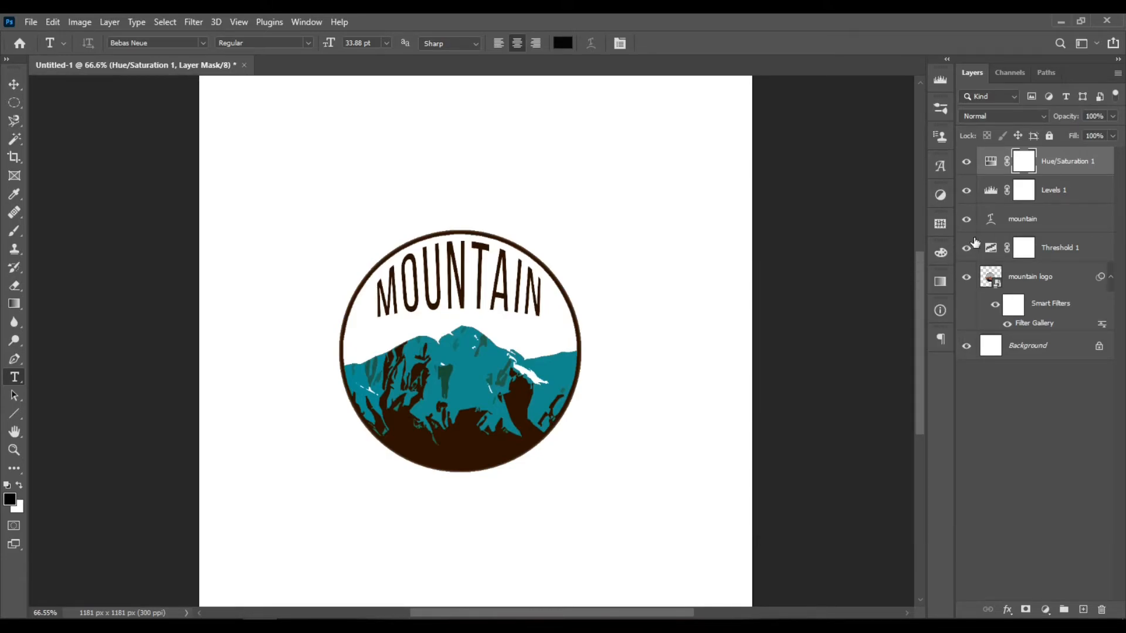
Change the existing Levels adjustment's shadow input to 20 and its midtone input to 2.00
{"action": "left_click", "coordinate": [992, 197]}
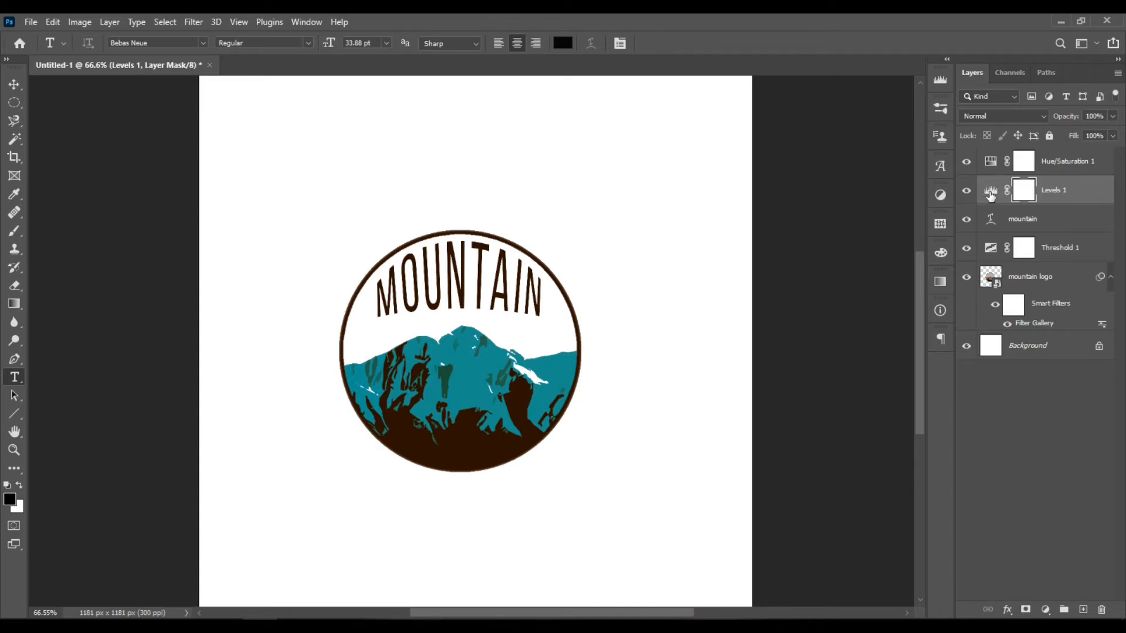
{"action": "double_click", "coordinate": [991, 193]}
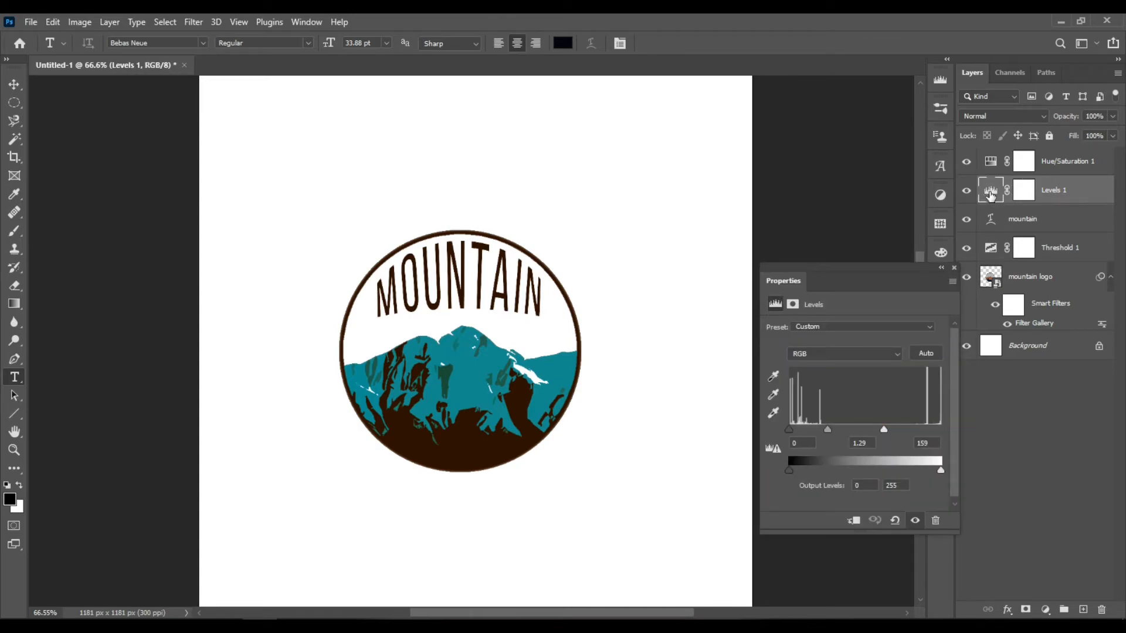
{"action": "left_click_drag", "start_coordinate": [790, 427], "coordinate": [801, 427]}
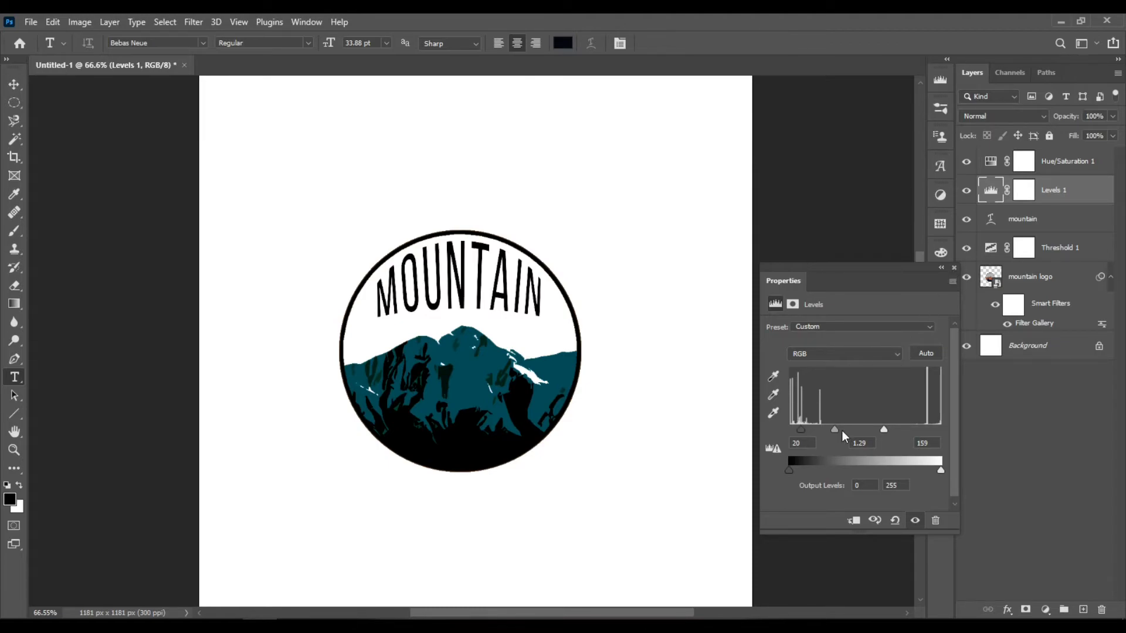
{"action": "mouse_move", "coordinate": [835, 430]}
{"action": "left_mouse_down"}
{"action": "mouse_move", "coordinate": [803, 428]}
{"action": "mouse_move", "coordinate": [844, 431]}
{"action": "mouse_move", "coordinate": [824, 434]}
{"action": "left_mouse_up"}
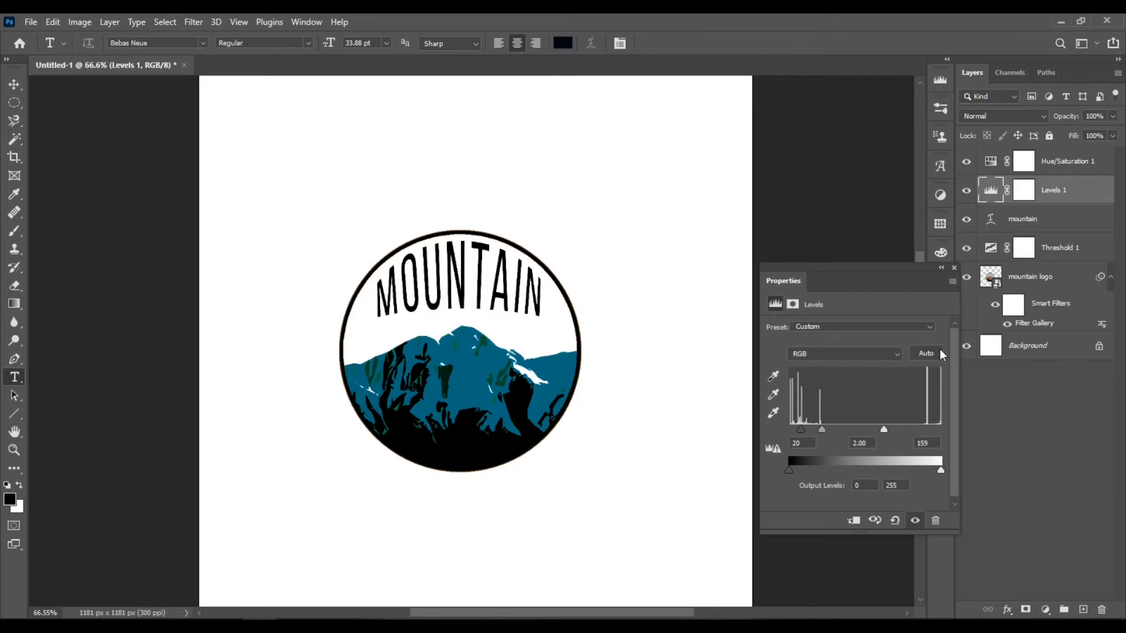
{"action": "left_click", "coordinate": [954, 268]}
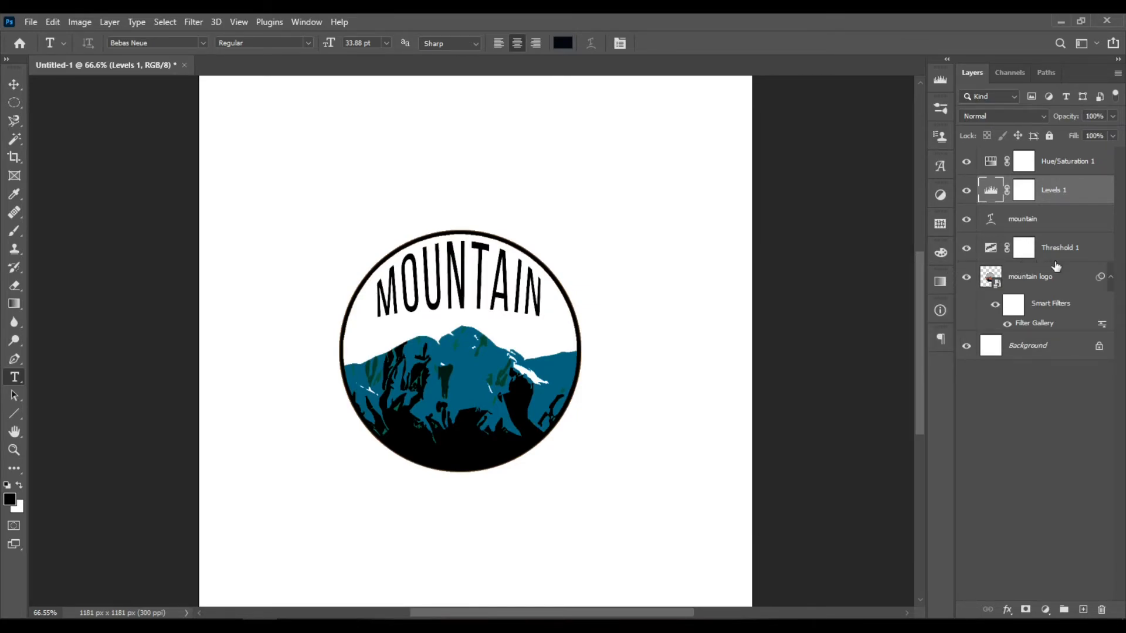
Lower the Threshold adjustment layer's opacity slightly to brighten the blue of the mountain
{"action": "left_click", "coordinate": [1090, 248]}
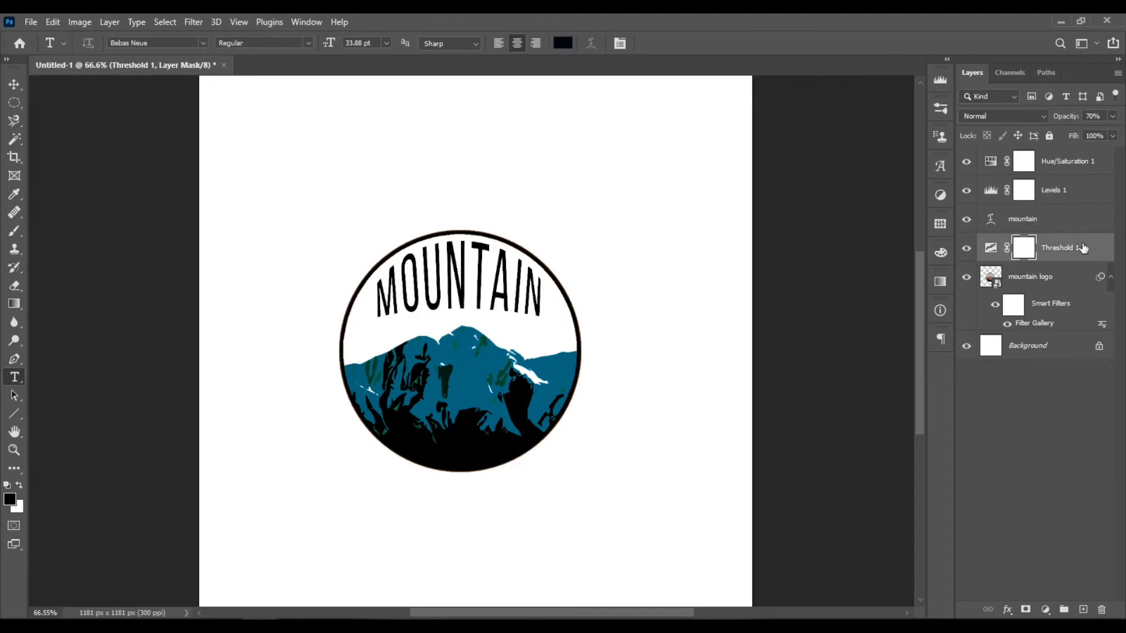
{"action": "left_click_drag", "start_coordinate": [1112, 116], "coordinate": [1083, 133]}
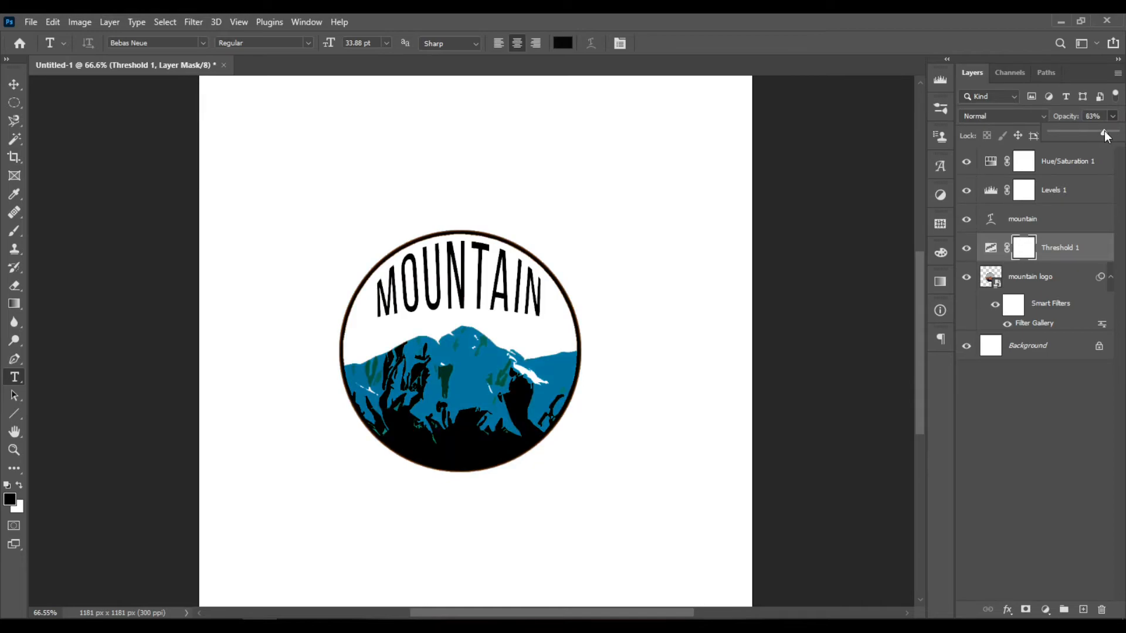
{"action": "left_click_drag", "start_coordinate": [1097, 131], "coordinate": [1086, 132]}
{"action": "left_click_drag", "start_coordinate": [1101, 116], "coordinate": [1092, 112]}
{"action": "type", "text": "5"}
Align the "mountain" text layer and the "mountain logo" layer on their horizontal centers
{"action": "left_click", "coordinate": [1050, 222]}
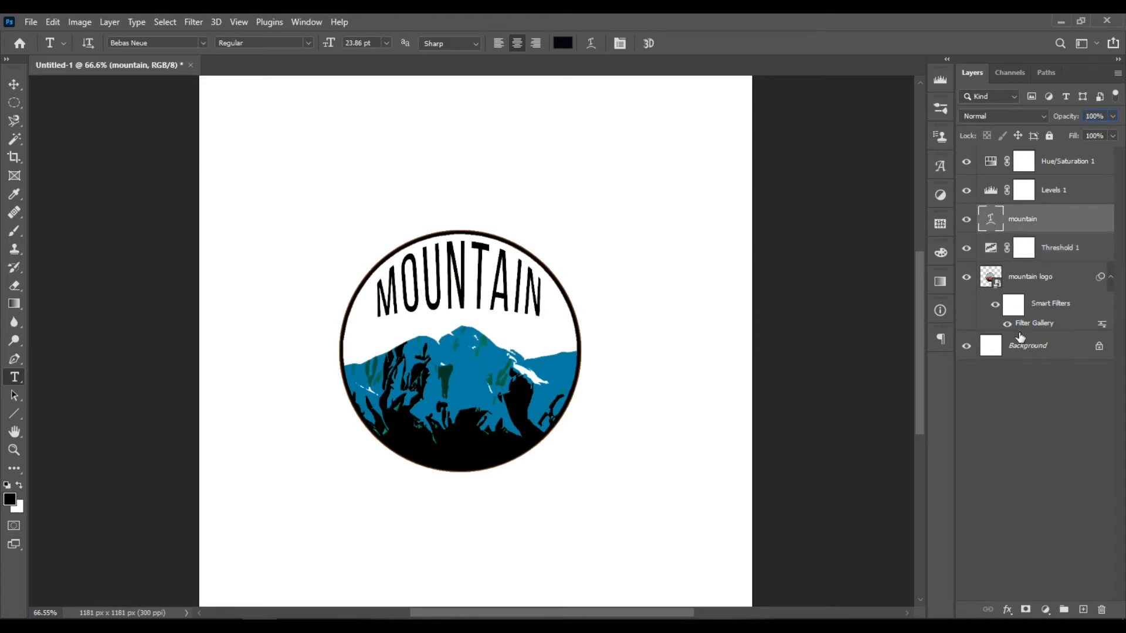
{"action": "left_click", "coordinate": [1059, 283], "text": "ctrl"}
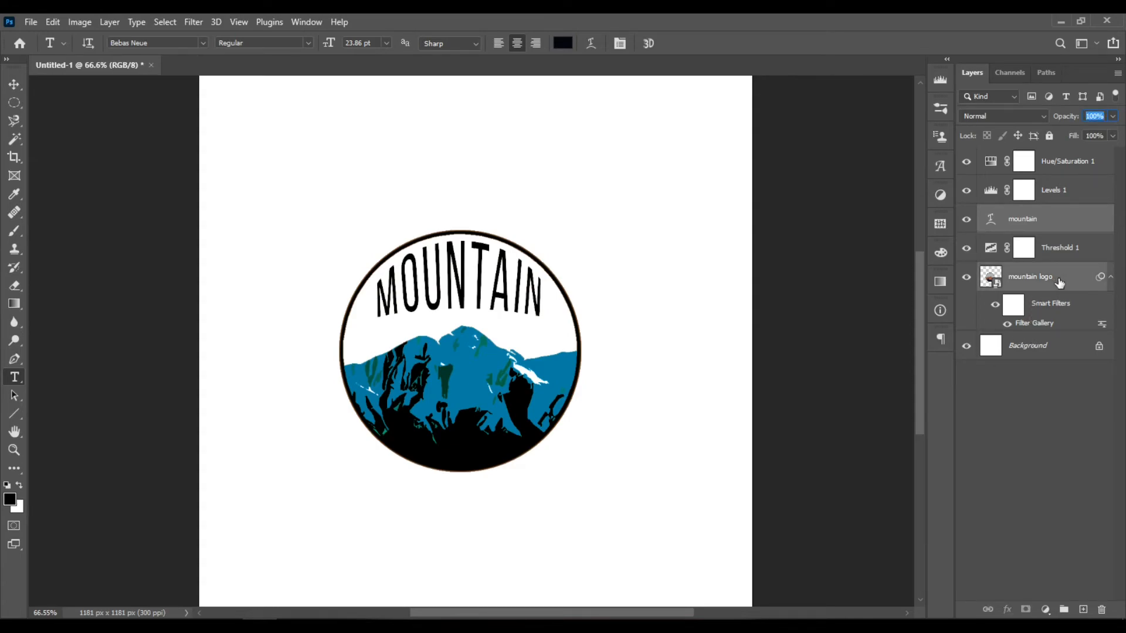
{"action": "left_click", "coordinate": [15, 88]}
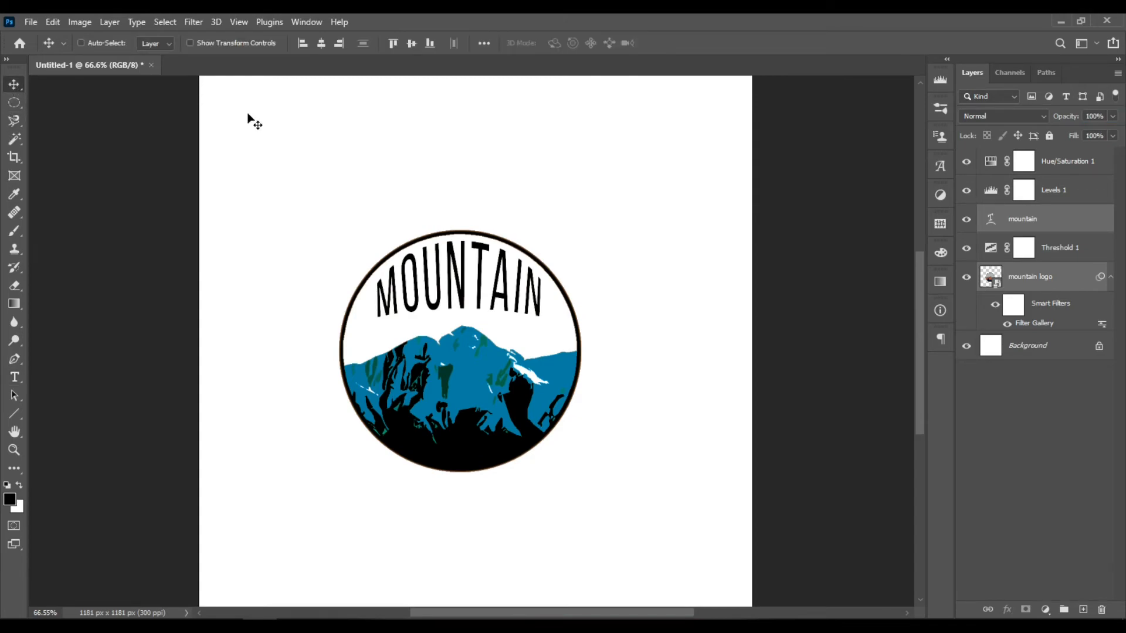
{"action": "left_click", "coordinate": [322, 44]}
{"action": "left_click", "coordinate": [321, 44]}
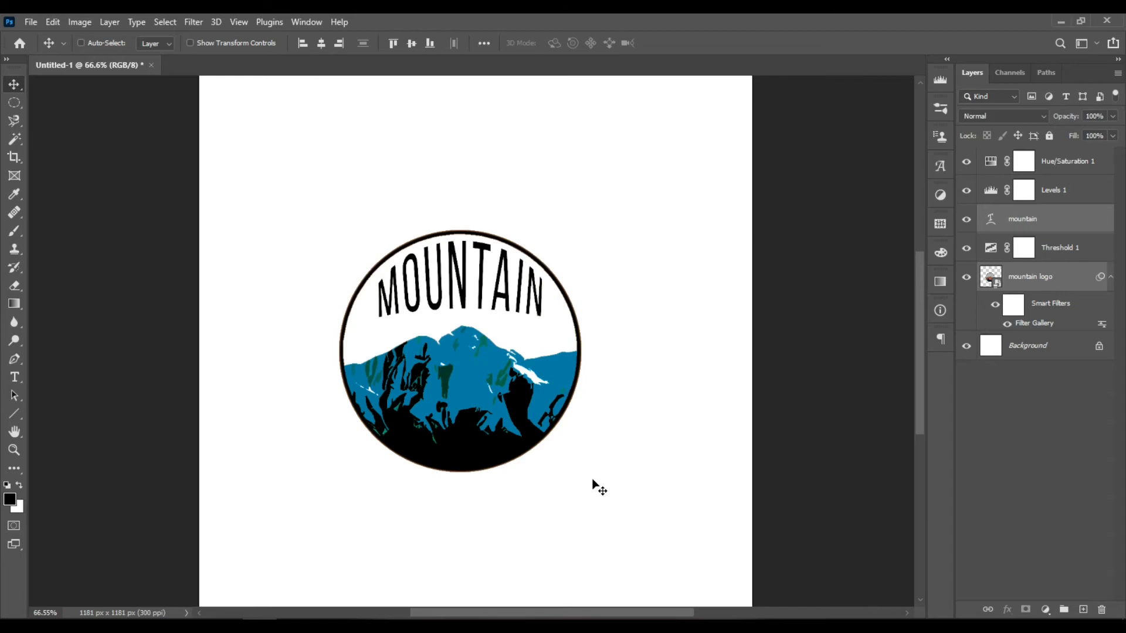
Scale the "MOUNTAIN" text up to about 110% with Free Transform and nudge it slightly down inside the circle
{"action": "left_click", "coordinate": [1081, 228]}
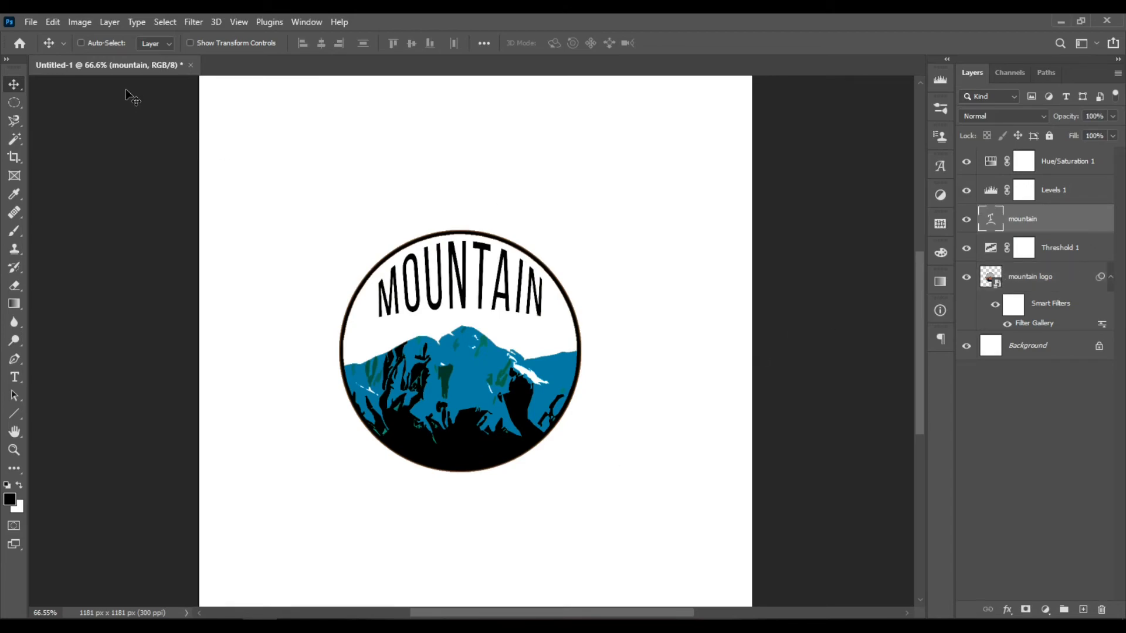
{"action": "left_click", "coordinate": [53, 22]}
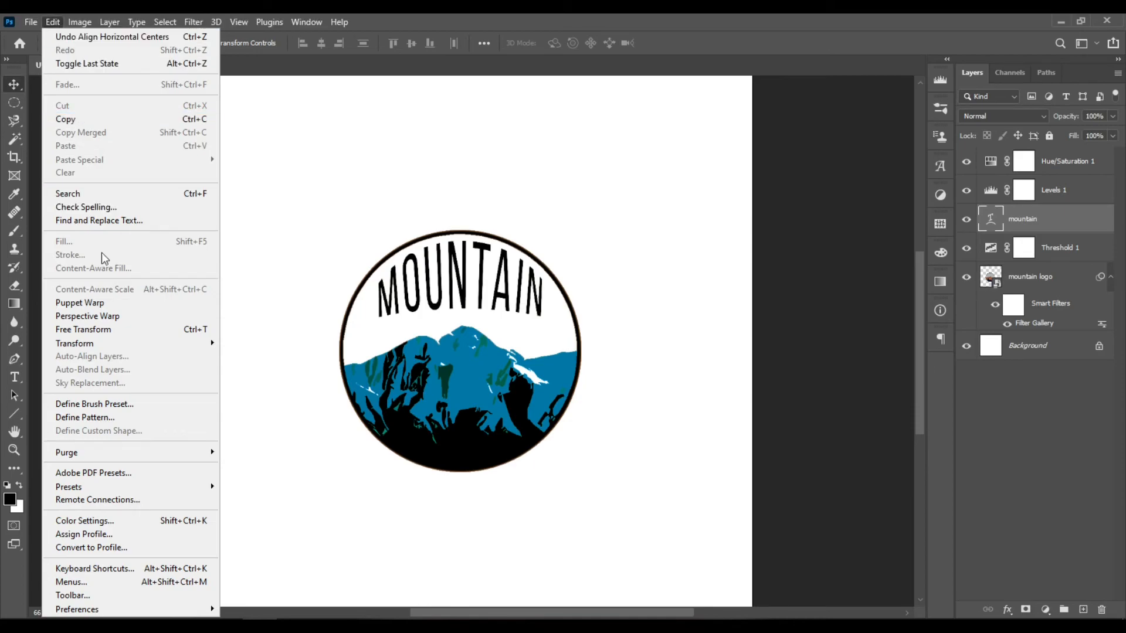
{"action": "left_click", "coordinate": [129, 329]}
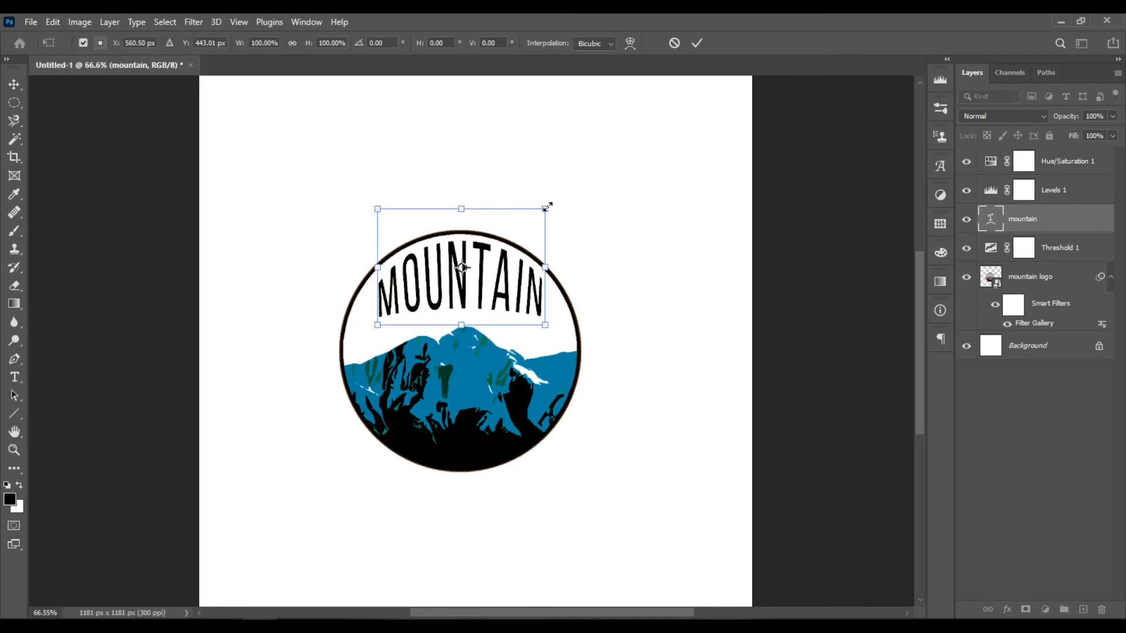
{"action": "left_click_drag", "start_coordinate": [547, 207], "coordinate": [557, 202]}
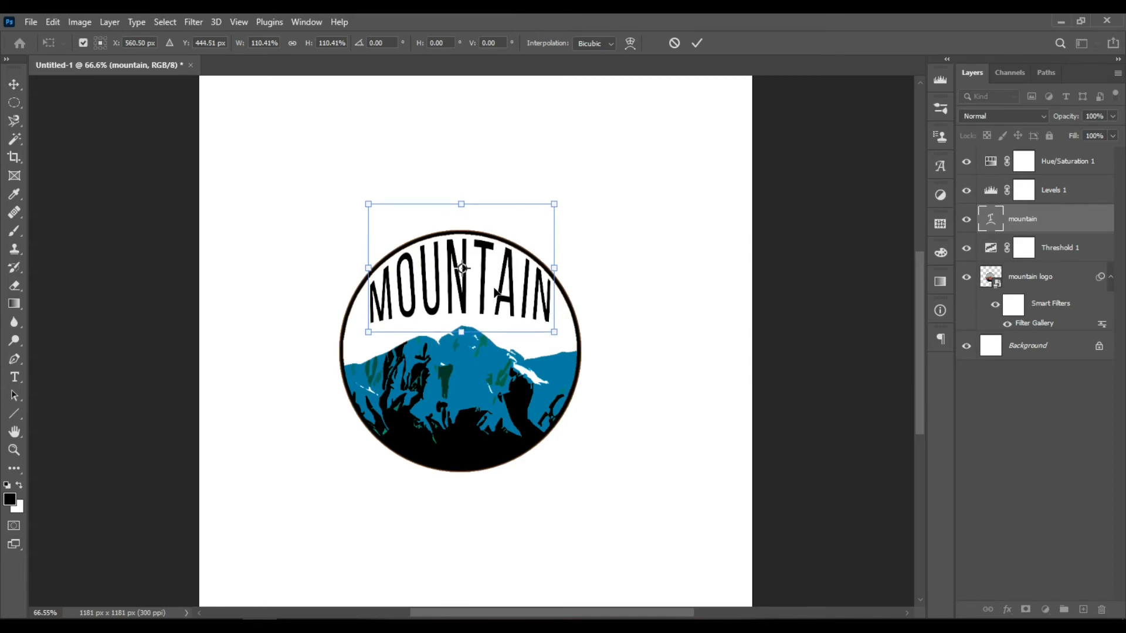
{"action": "left_click_drag", "start_coordinate": [497, 288], "coordinate": [497, 289]}
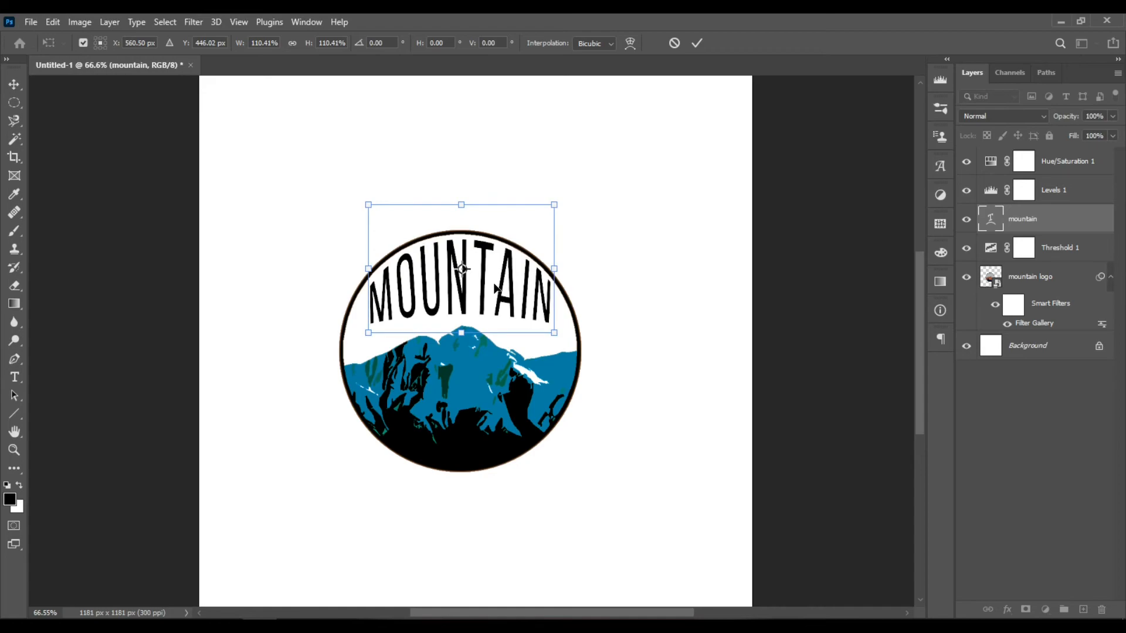
{"action": "key", "text": "Down"}
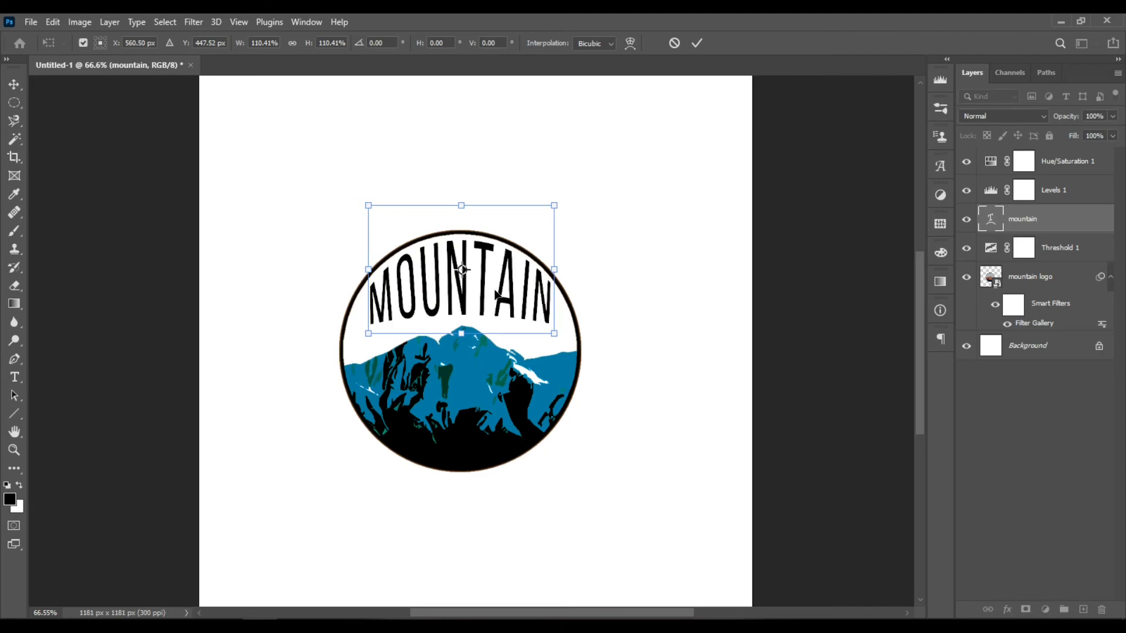
{"action": "key", "text": "Down"}
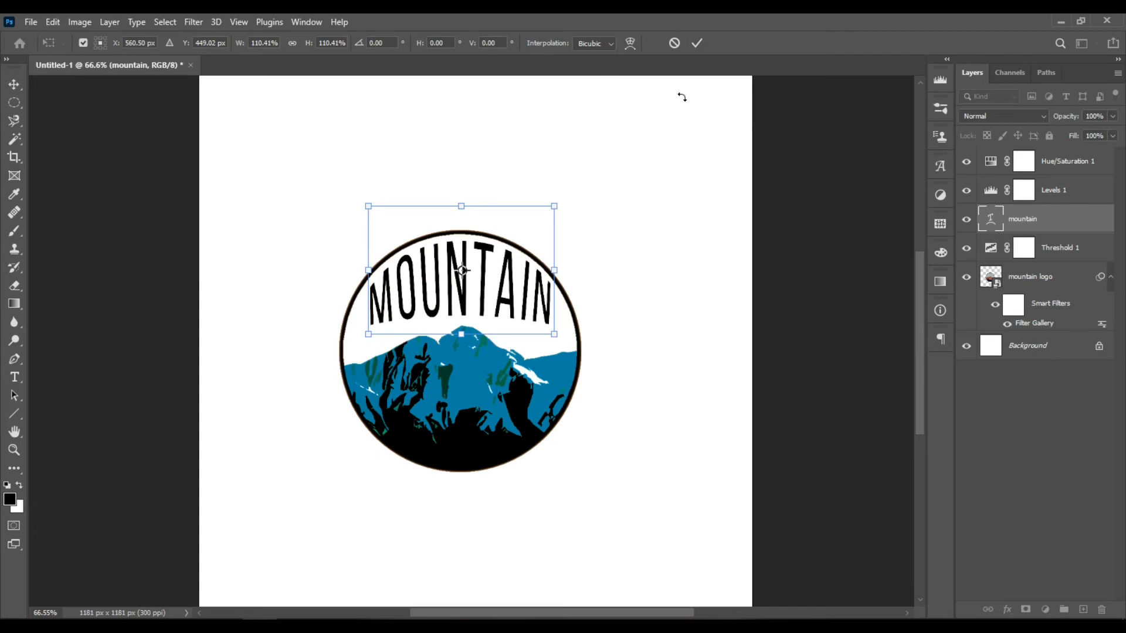
{"action": "key", "text": "Return"}
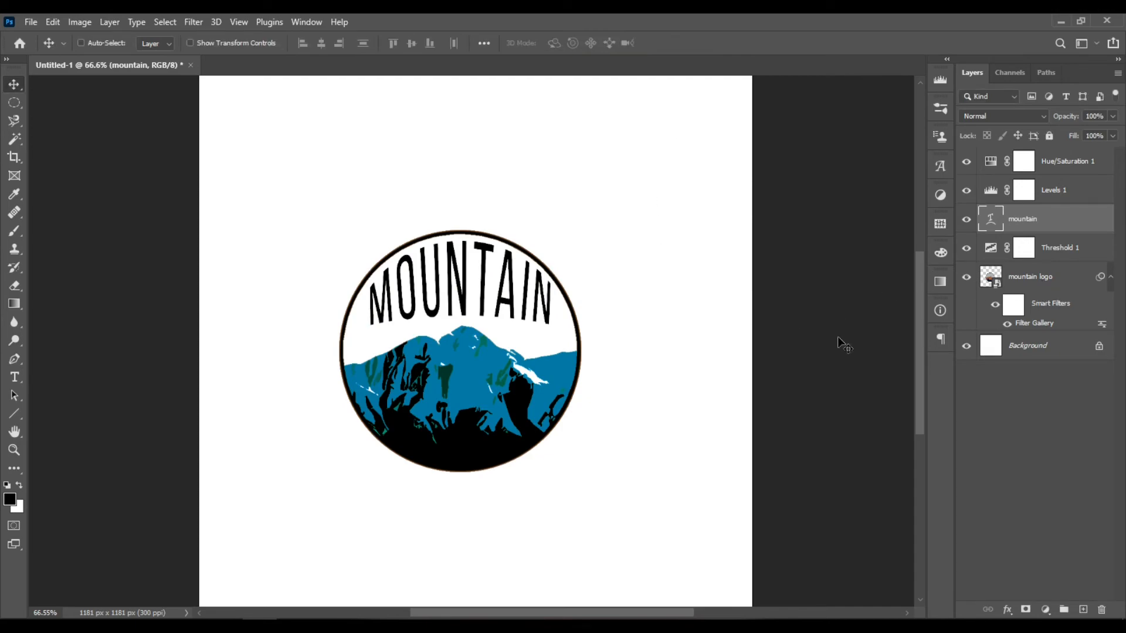
Group all layers from "mountain logo" up to the Hue/Saturation adjustment, leaving out the Background
{"action": "scroll", "coordinate": [698, 380], "scroll_direction": "down", "scroll_amount": 1}
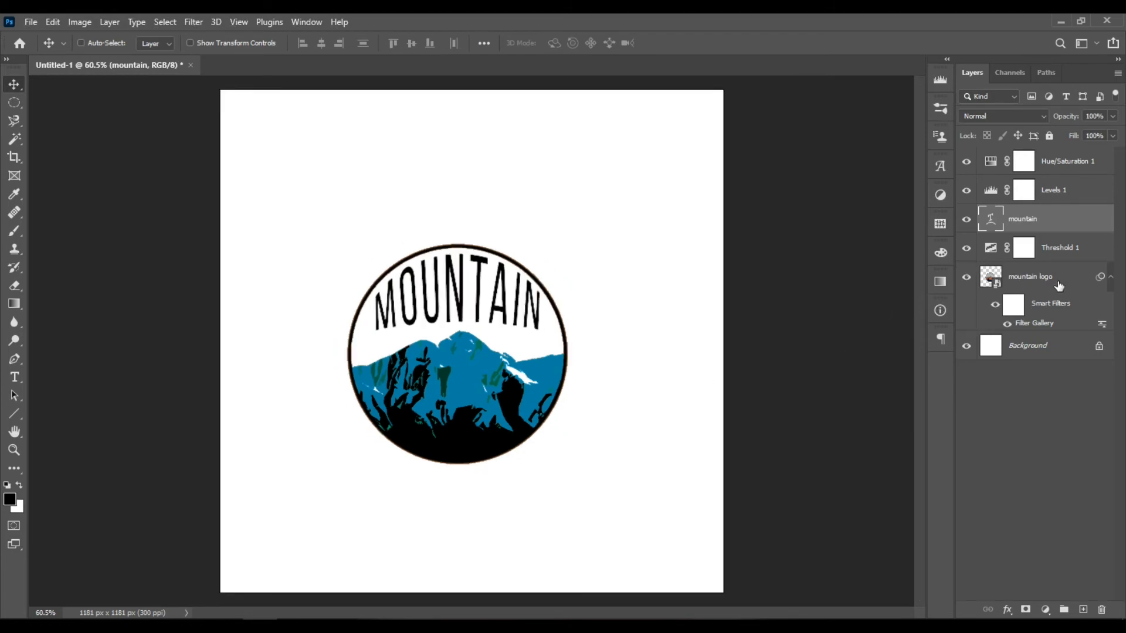
{"action": "left_click", "coordinate": [1046, 283]}
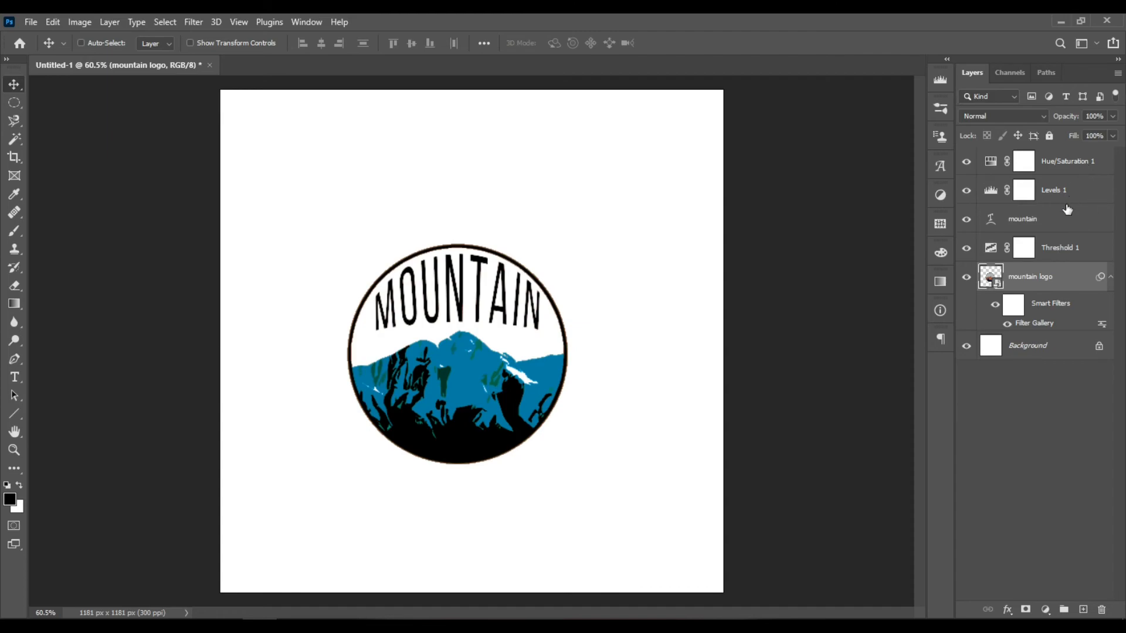
{"action": "left_click", "coordinate": [1086, 166], "text": "shift"}
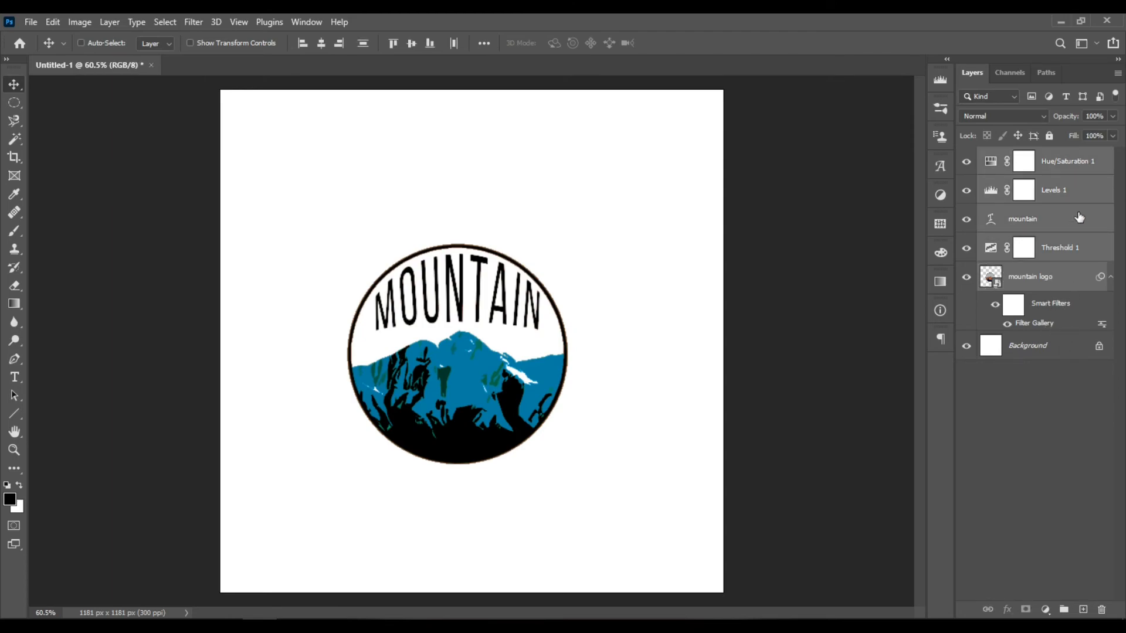
{"action": "left_click", "coordinate": [109, 22]}
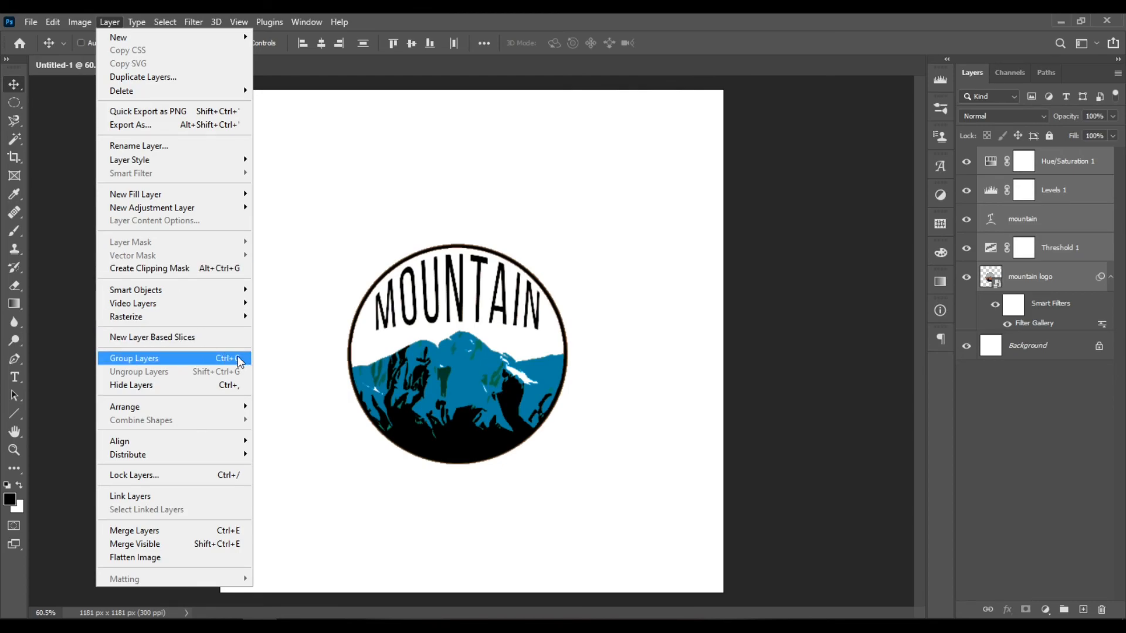
{"action": "left_click", "coordinate": [194, 361]}
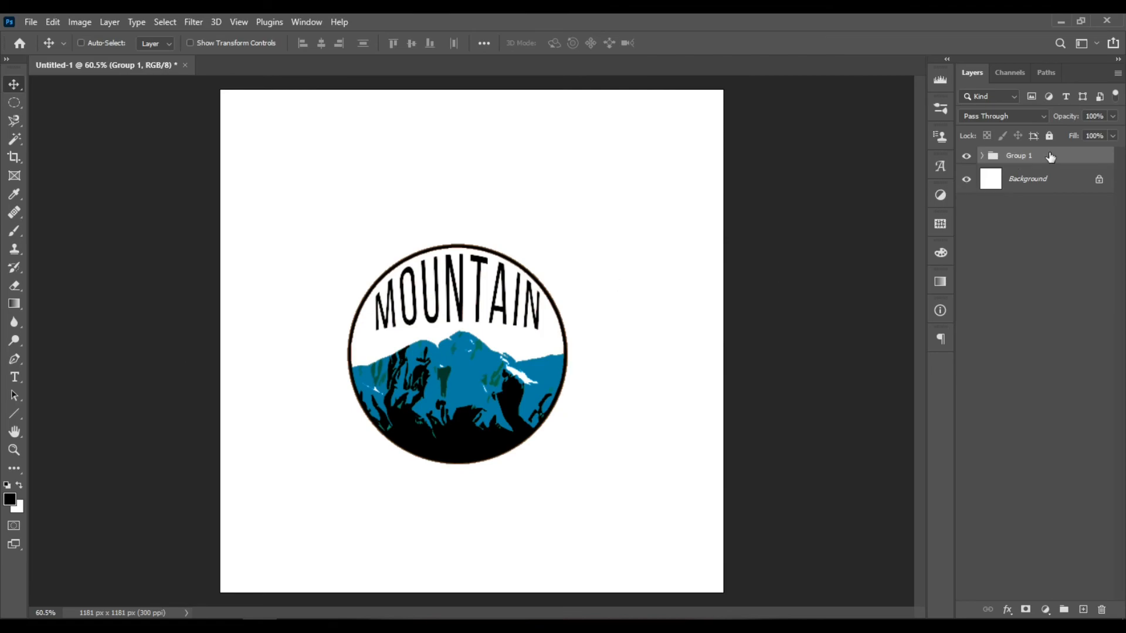
Rename the new layer group as LOGO
{"action": "double_click", "coordinate": [1021, 156]}
{"action": "type", "text": "nого"}
{"action": "key", "text": "super+space"}
{"action": "key", "text": "BackSpace"}
{"action": "key", "text": "BackSpace"}
{"action": "key", "text": "BackSpace"}
{"action": "key", "text": "BackSpace"}
{"action": "type", "text": "LOGO"}
{"action": "key", "text": "Return"}
Center the LOGO group horizontally and vertically on the Background layer
{"action": "double_click", "coordinate": [1061, 180]}
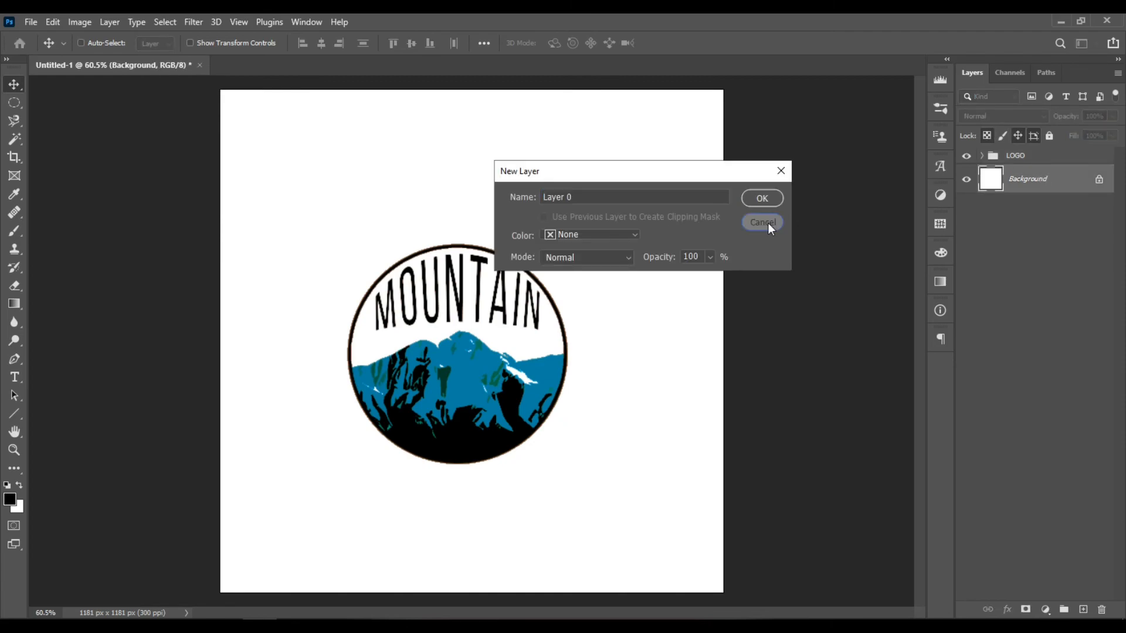
{"action": "left_click", "coordinate": [762, 222]}
{"action": "left_click", "coordinate": [1055, 155]}
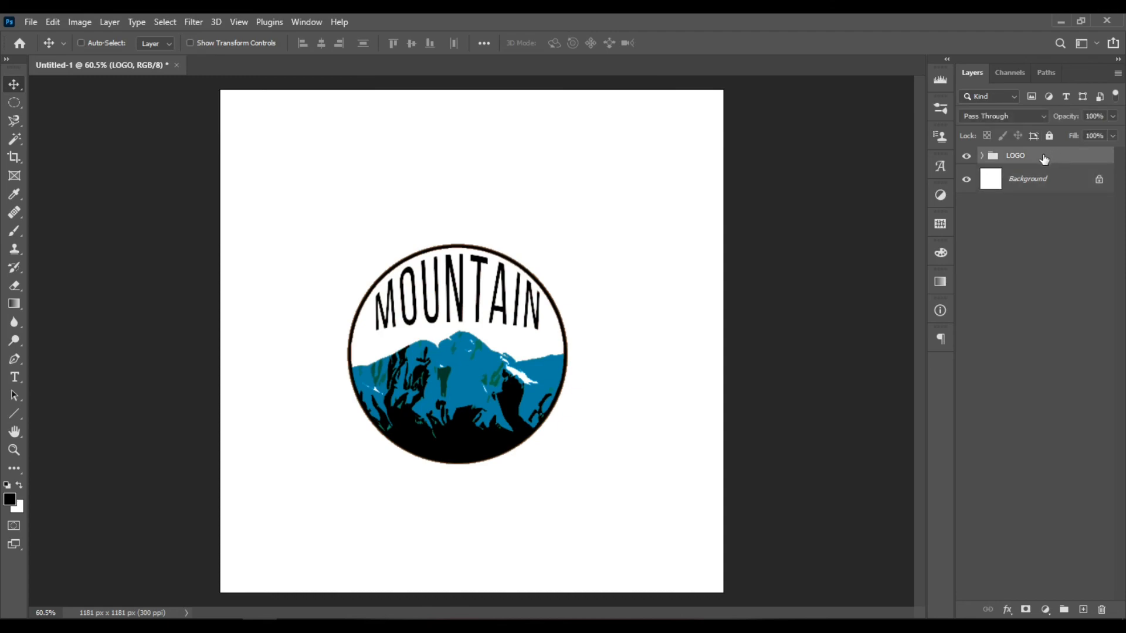
{"action": "left_click", "coordinate": [1068, 178], "text": "ctrl"}
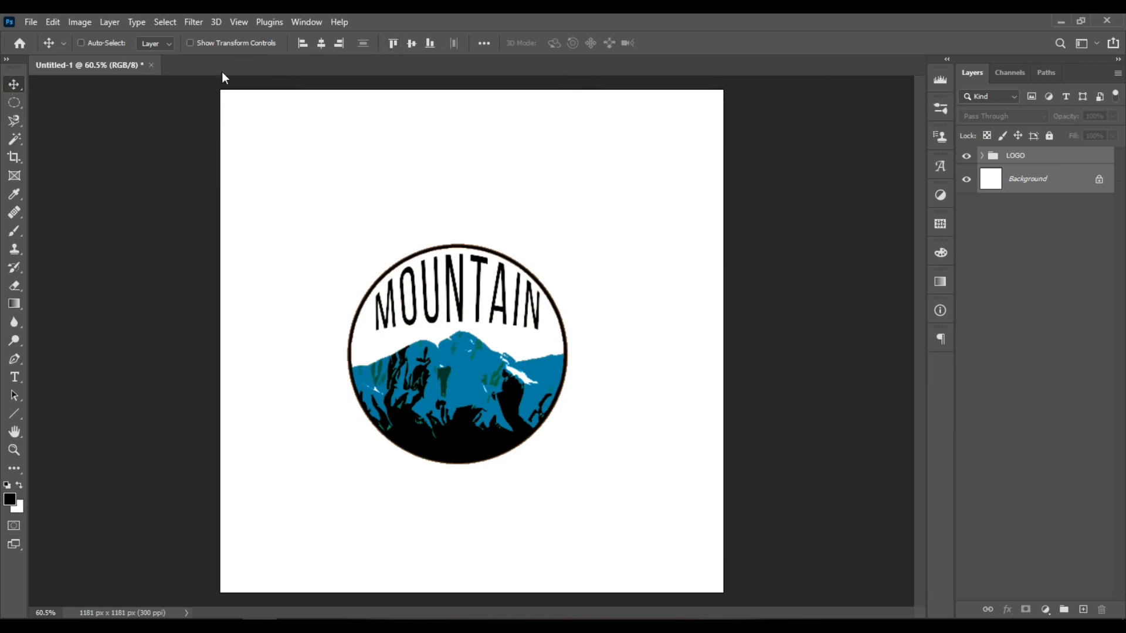
{"action": "left_click", "coordinate": [323, 43]}
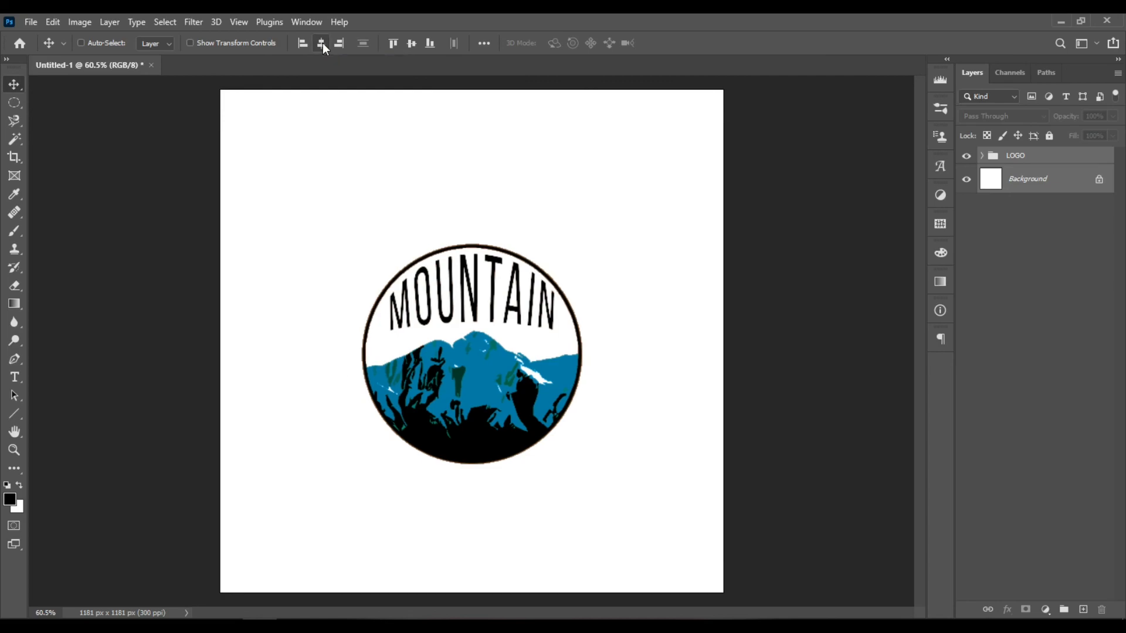
{"action": "left_click", "coordinate": [412, 44]}
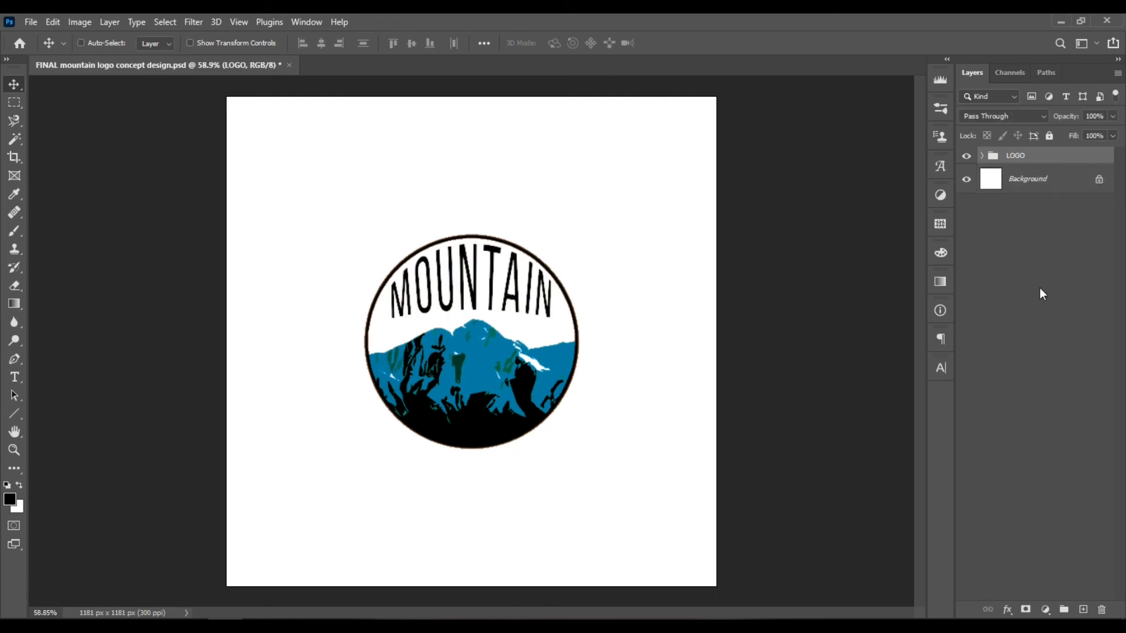
Set the font style of the "mountain" text layer inside the LOGO group to Bold
{"action": "left_click", "coordinate": [982, 156]}
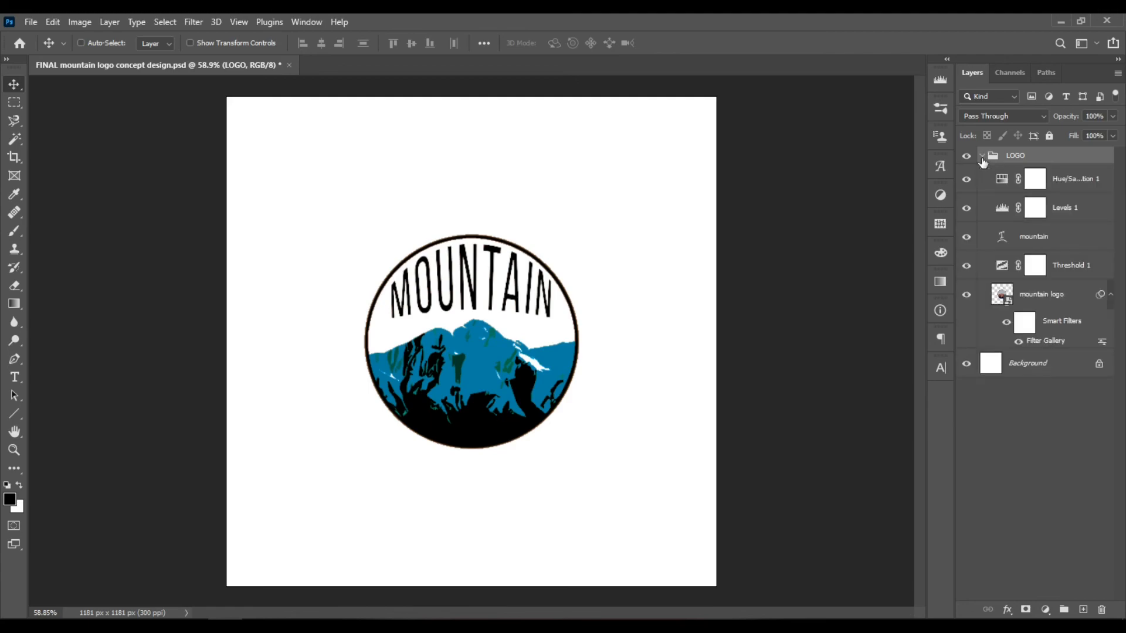
{"action": "left_click", "coordinate": [1062, 247]}
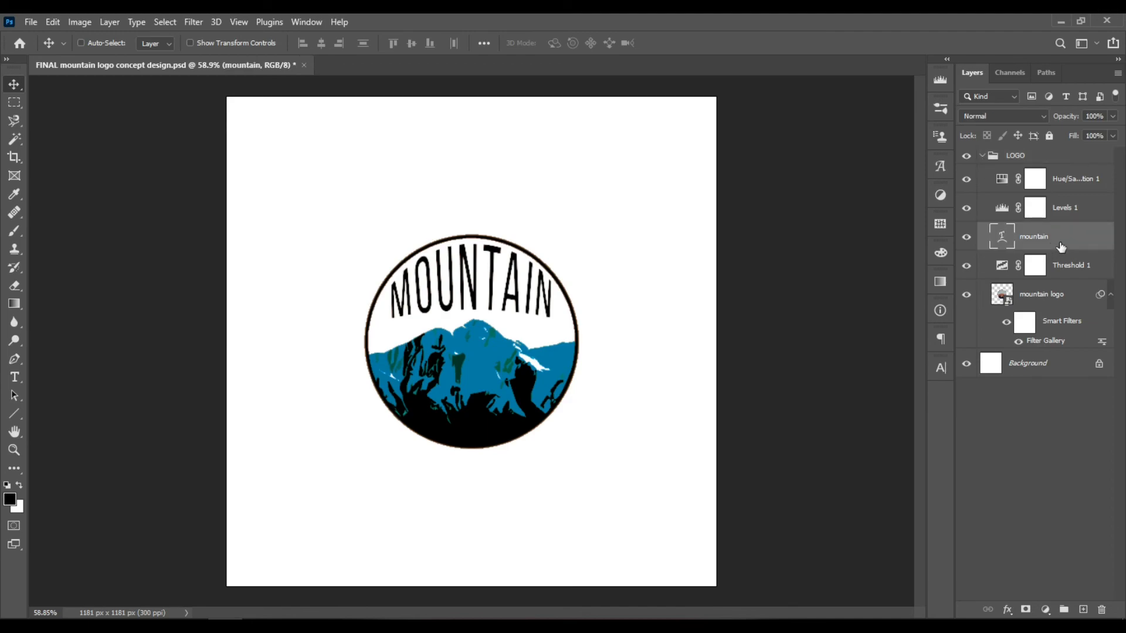
{"action": "left_click", "coordinate": [16, 378]}
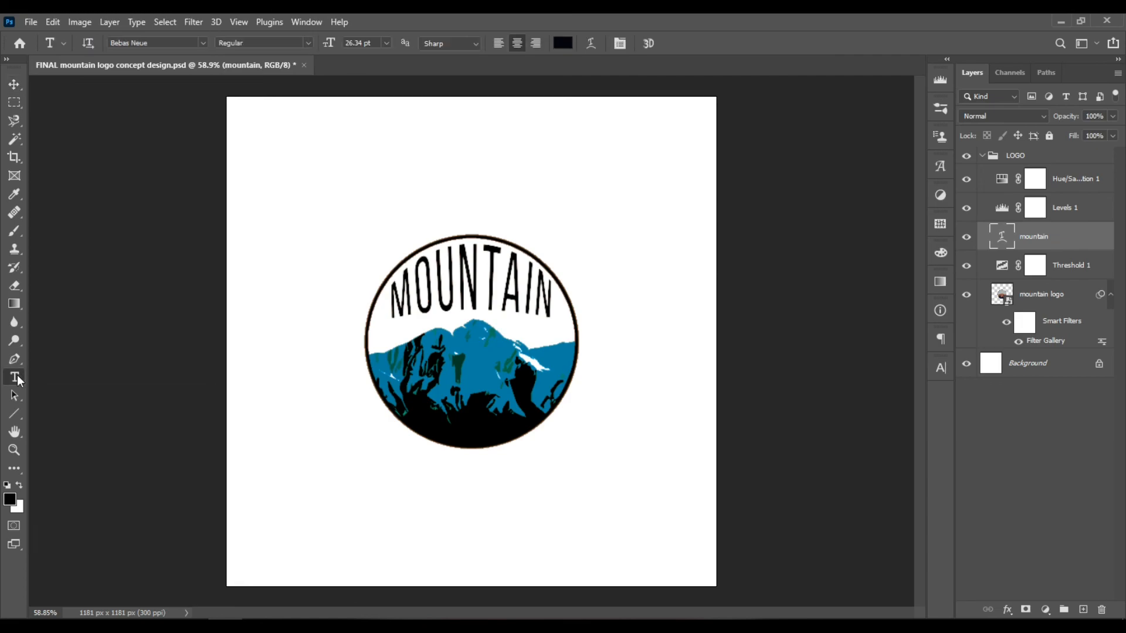
{"action": "left_click", "coordinate": [309, 43]}
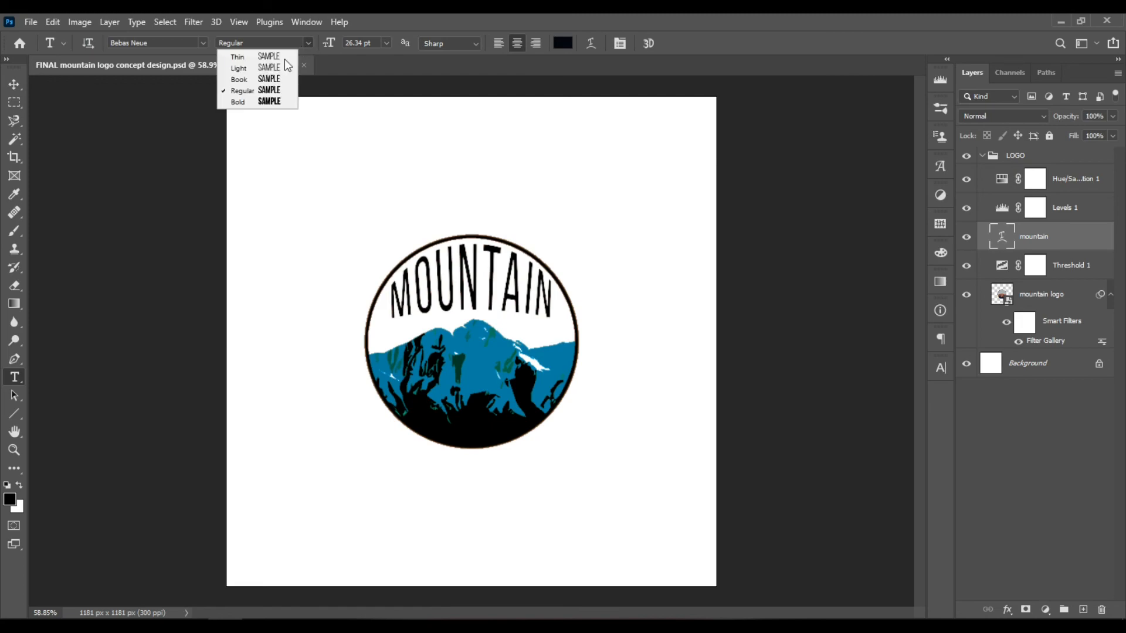
{"action": "left_click", "coordinate": [248, 103]}
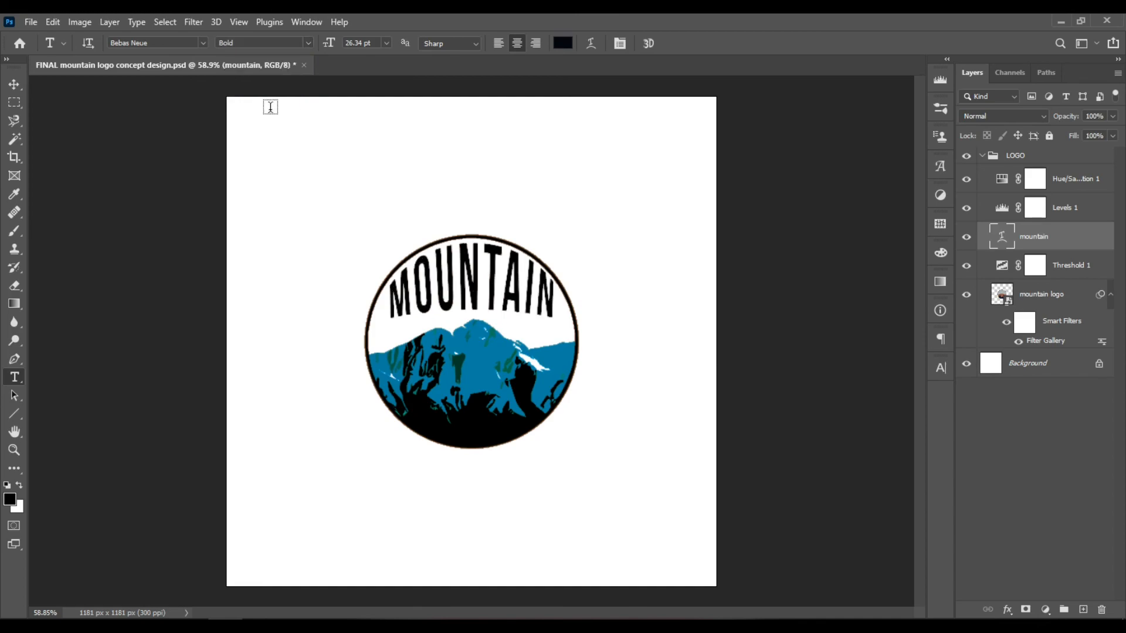